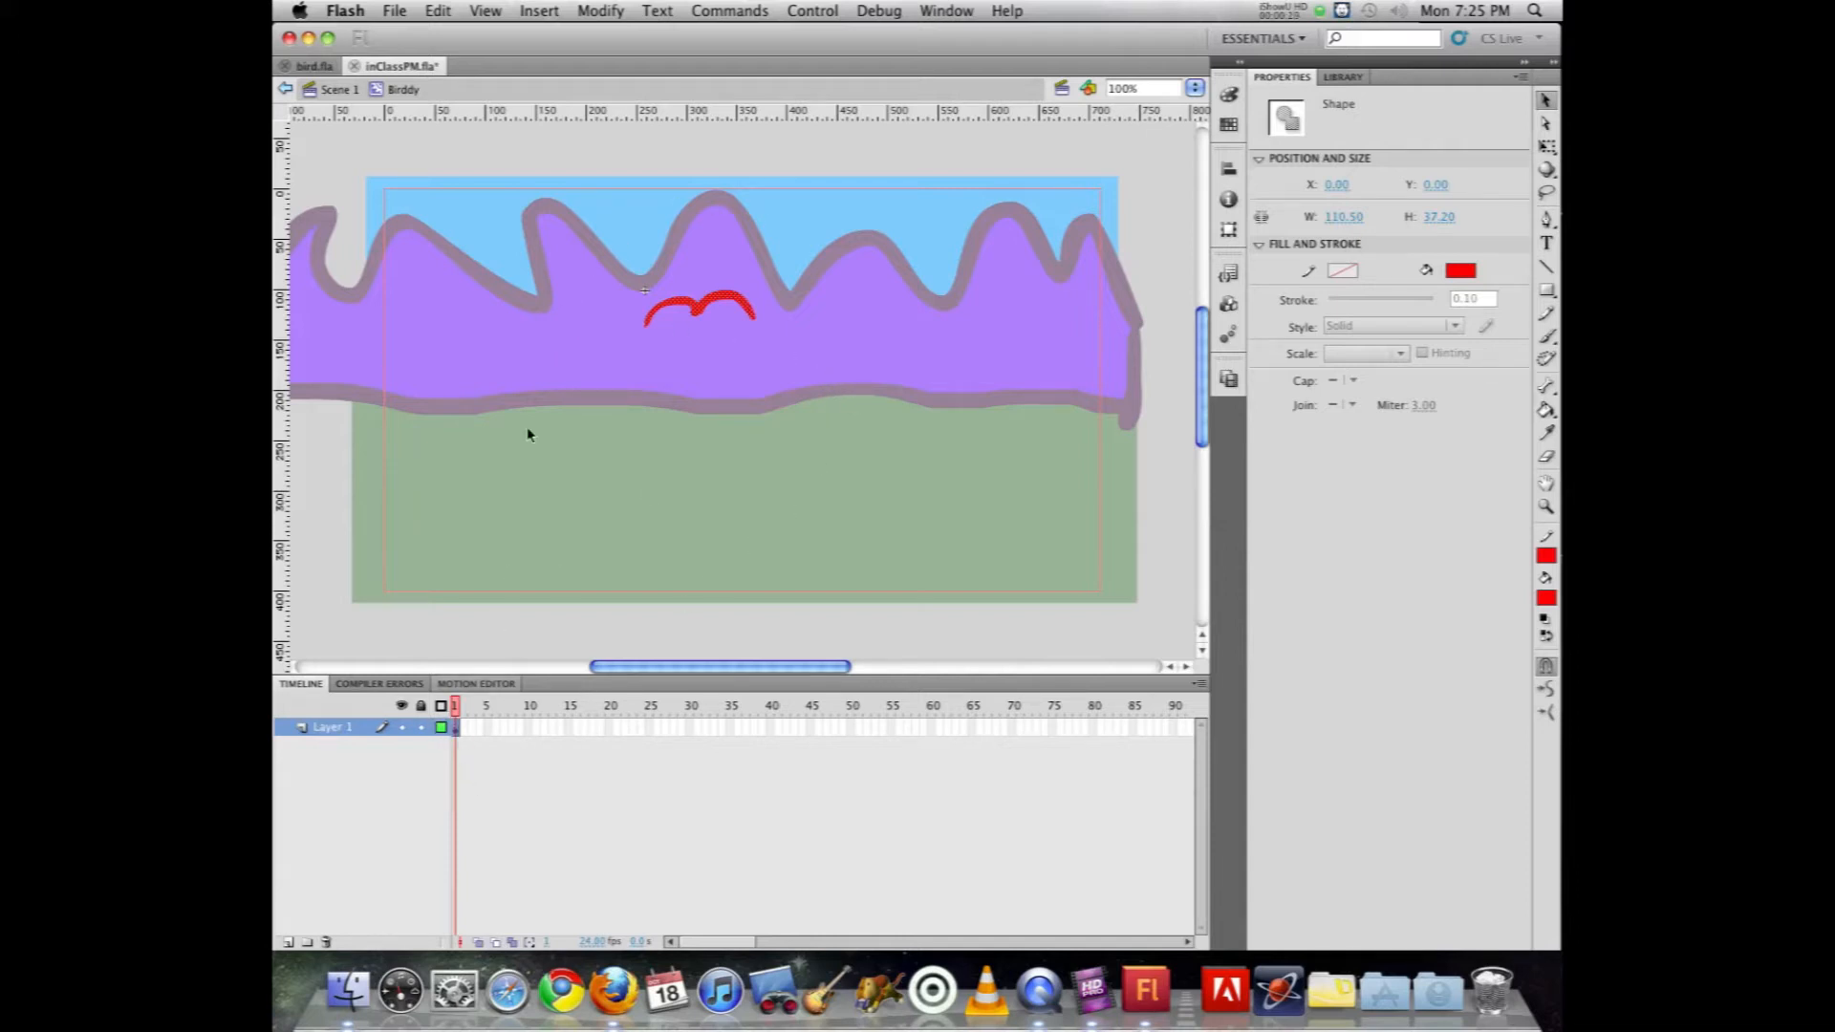
Step: Insert a blank keyframe at frame 2 and brush a red bird with slightly raised wings, using onion skinning as a guide
key(F7)
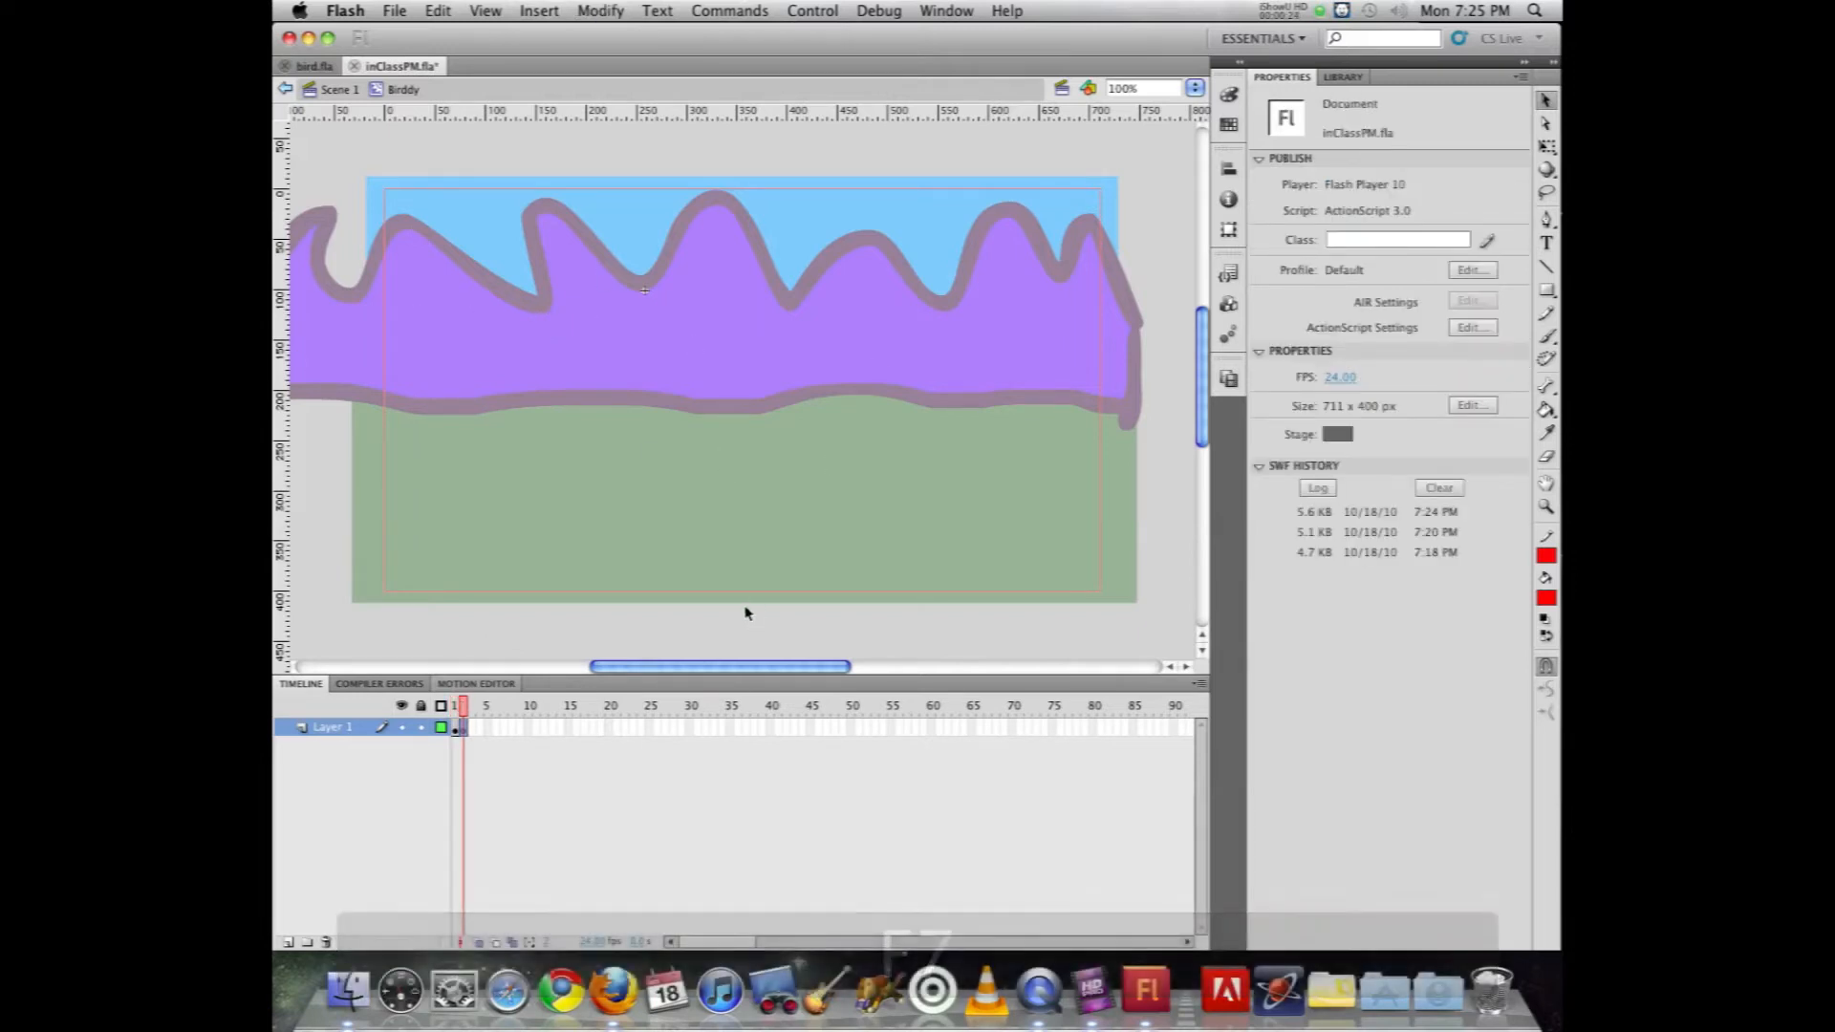
click(479, 942)
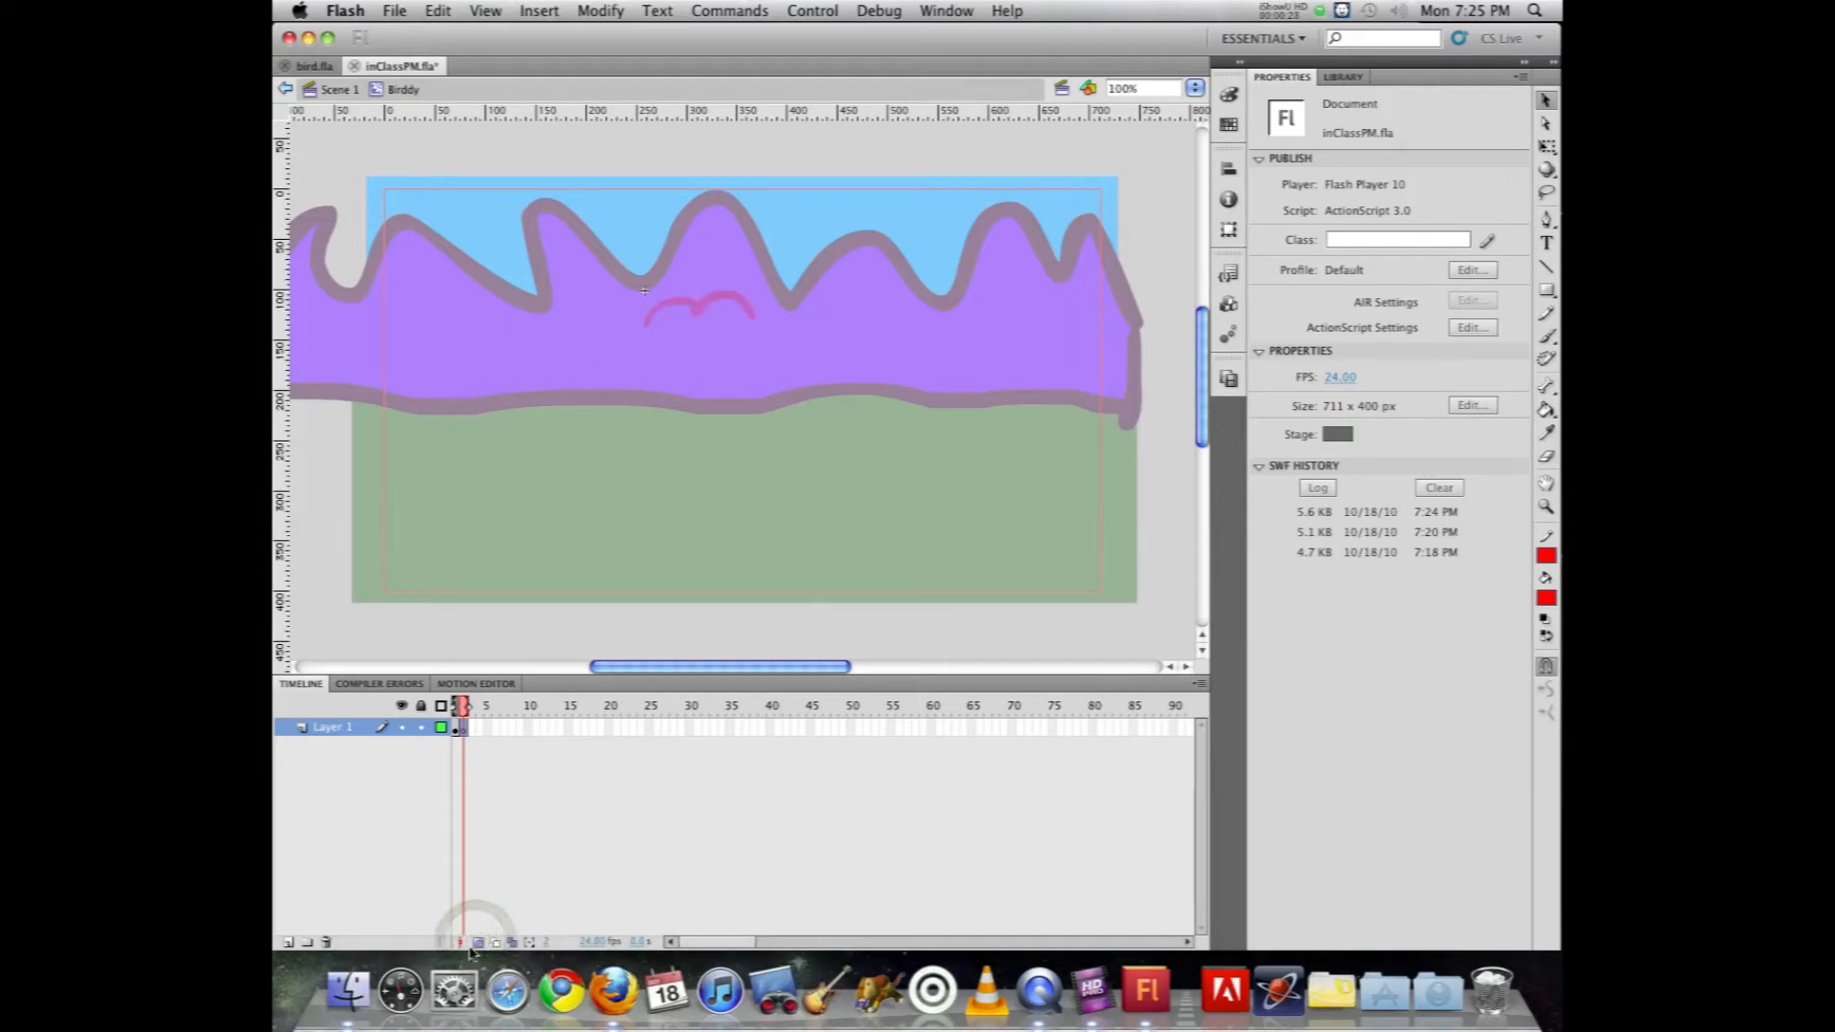
click(479, 942)
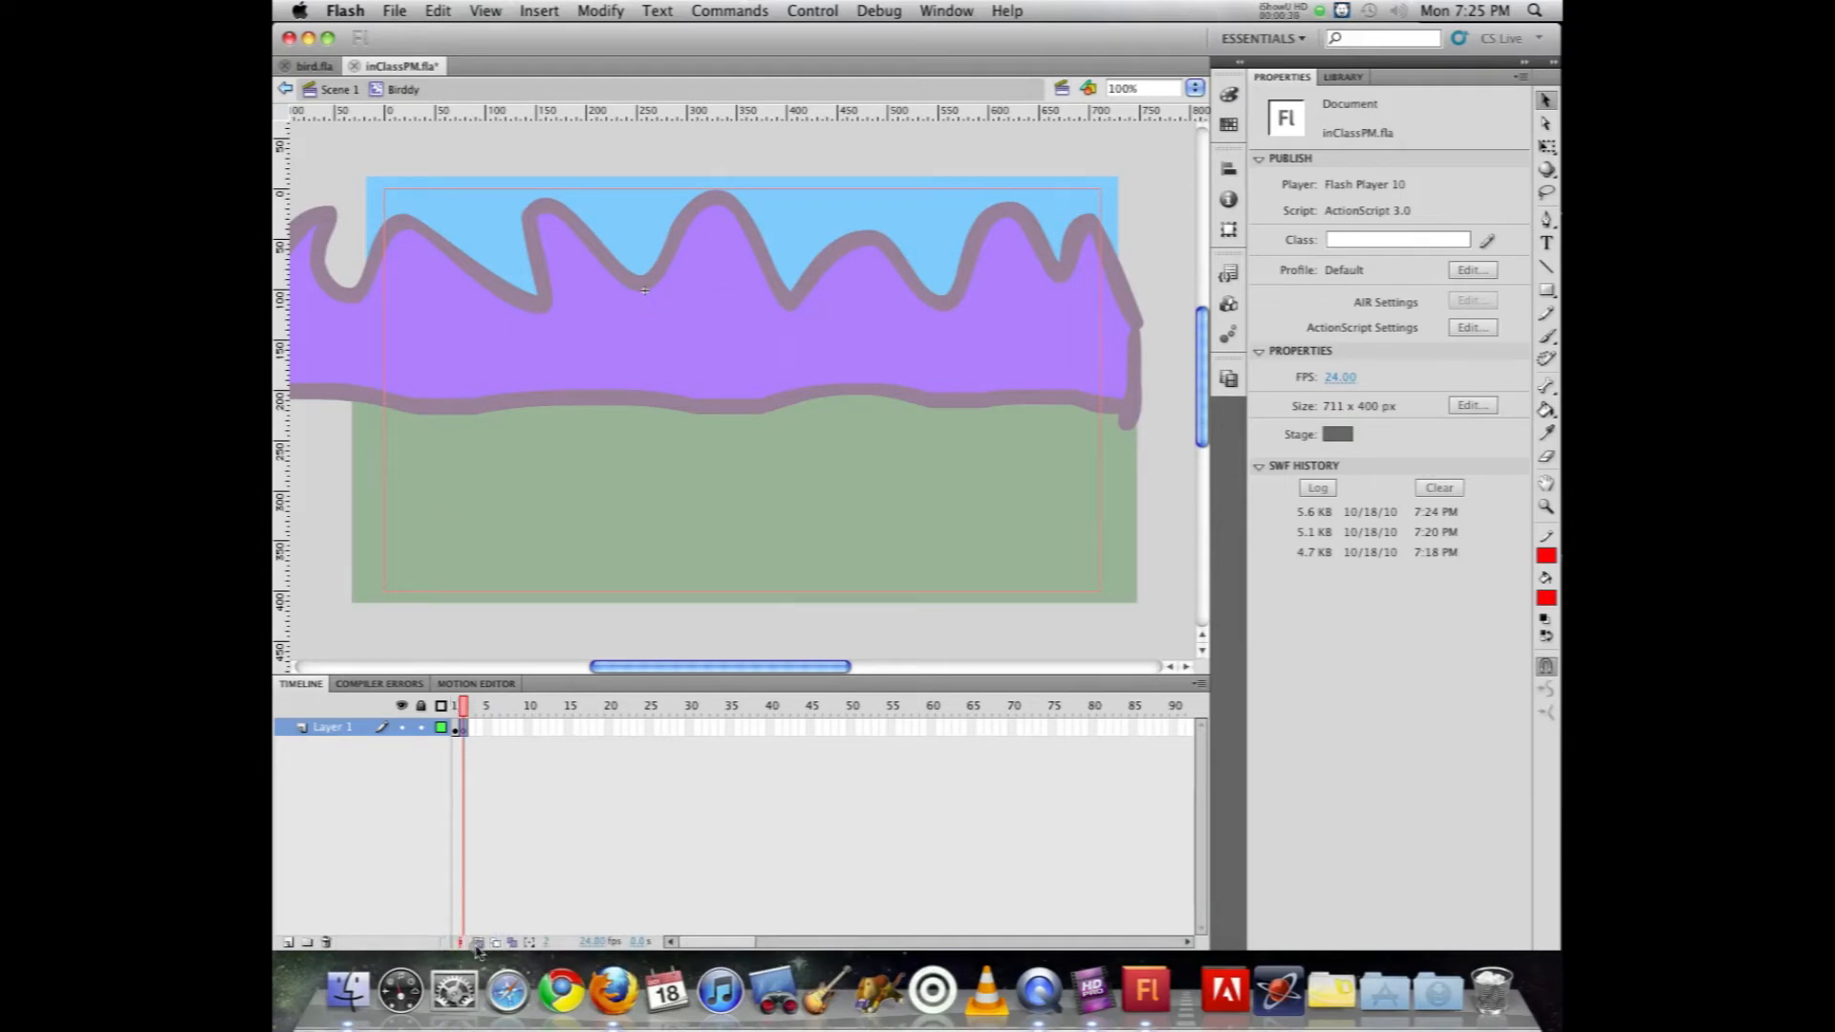
click(479, 943)
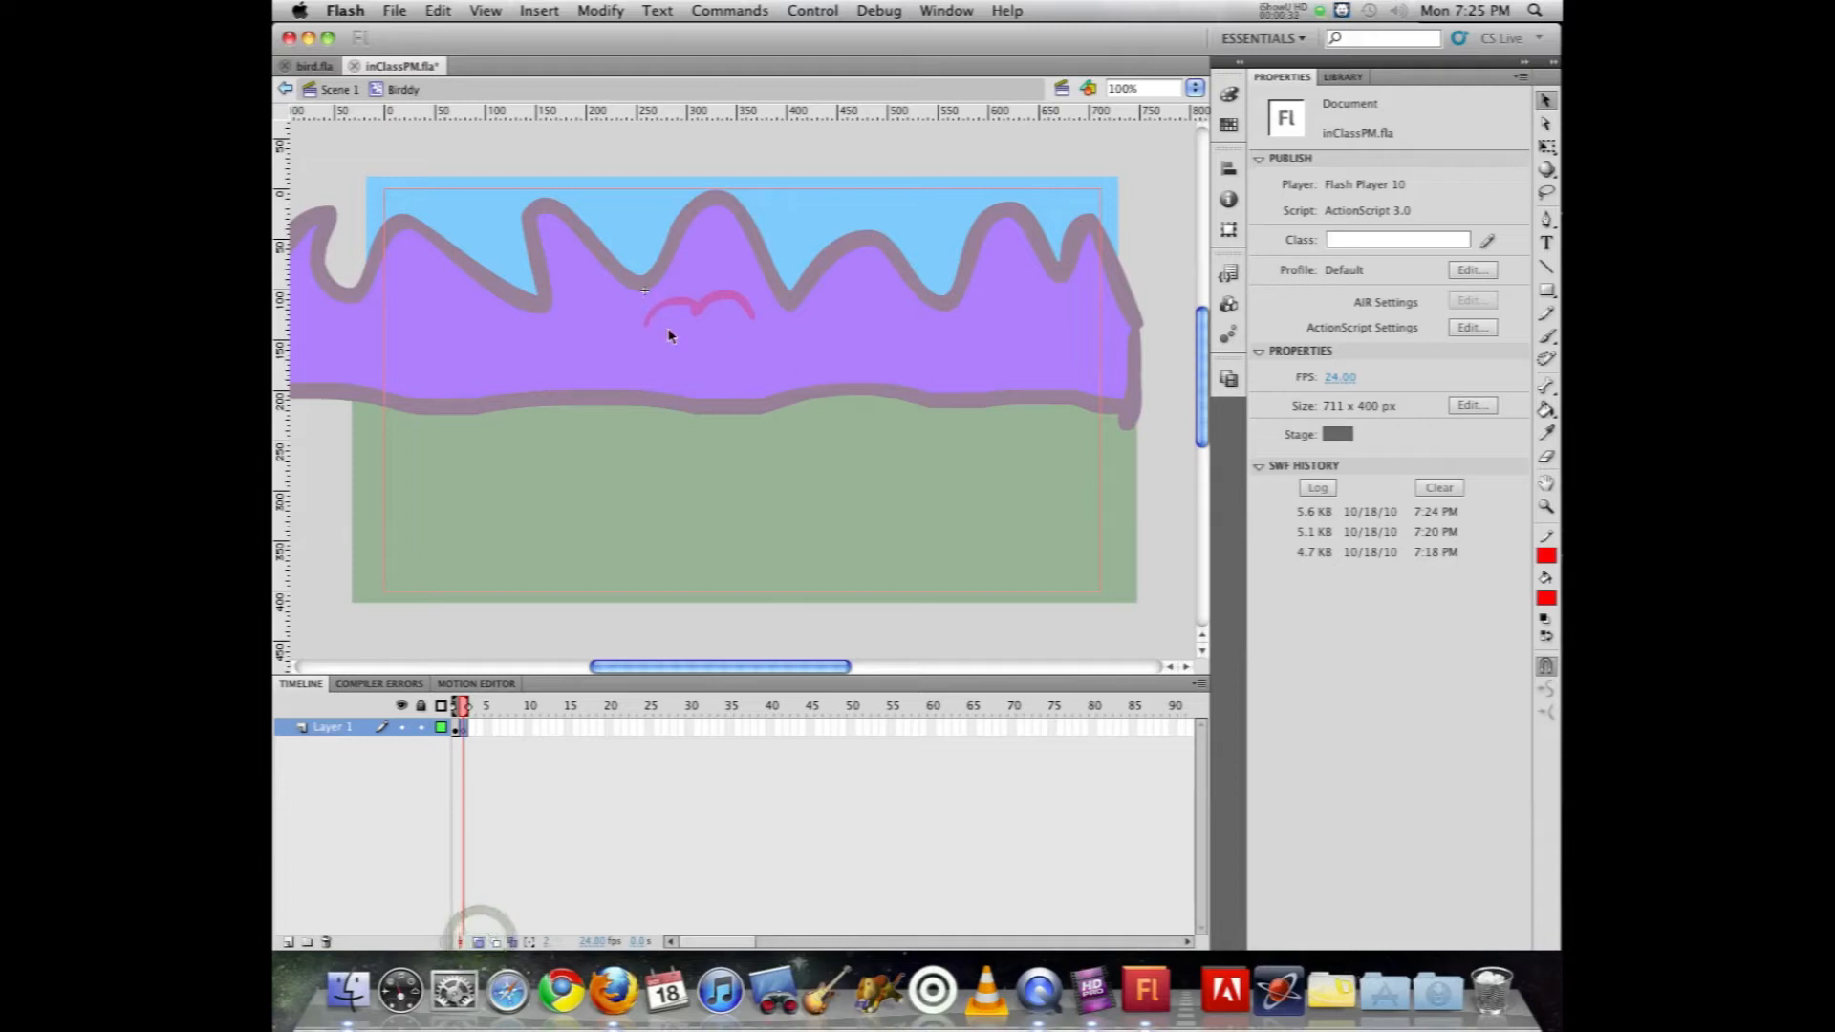
click(1545, 334)
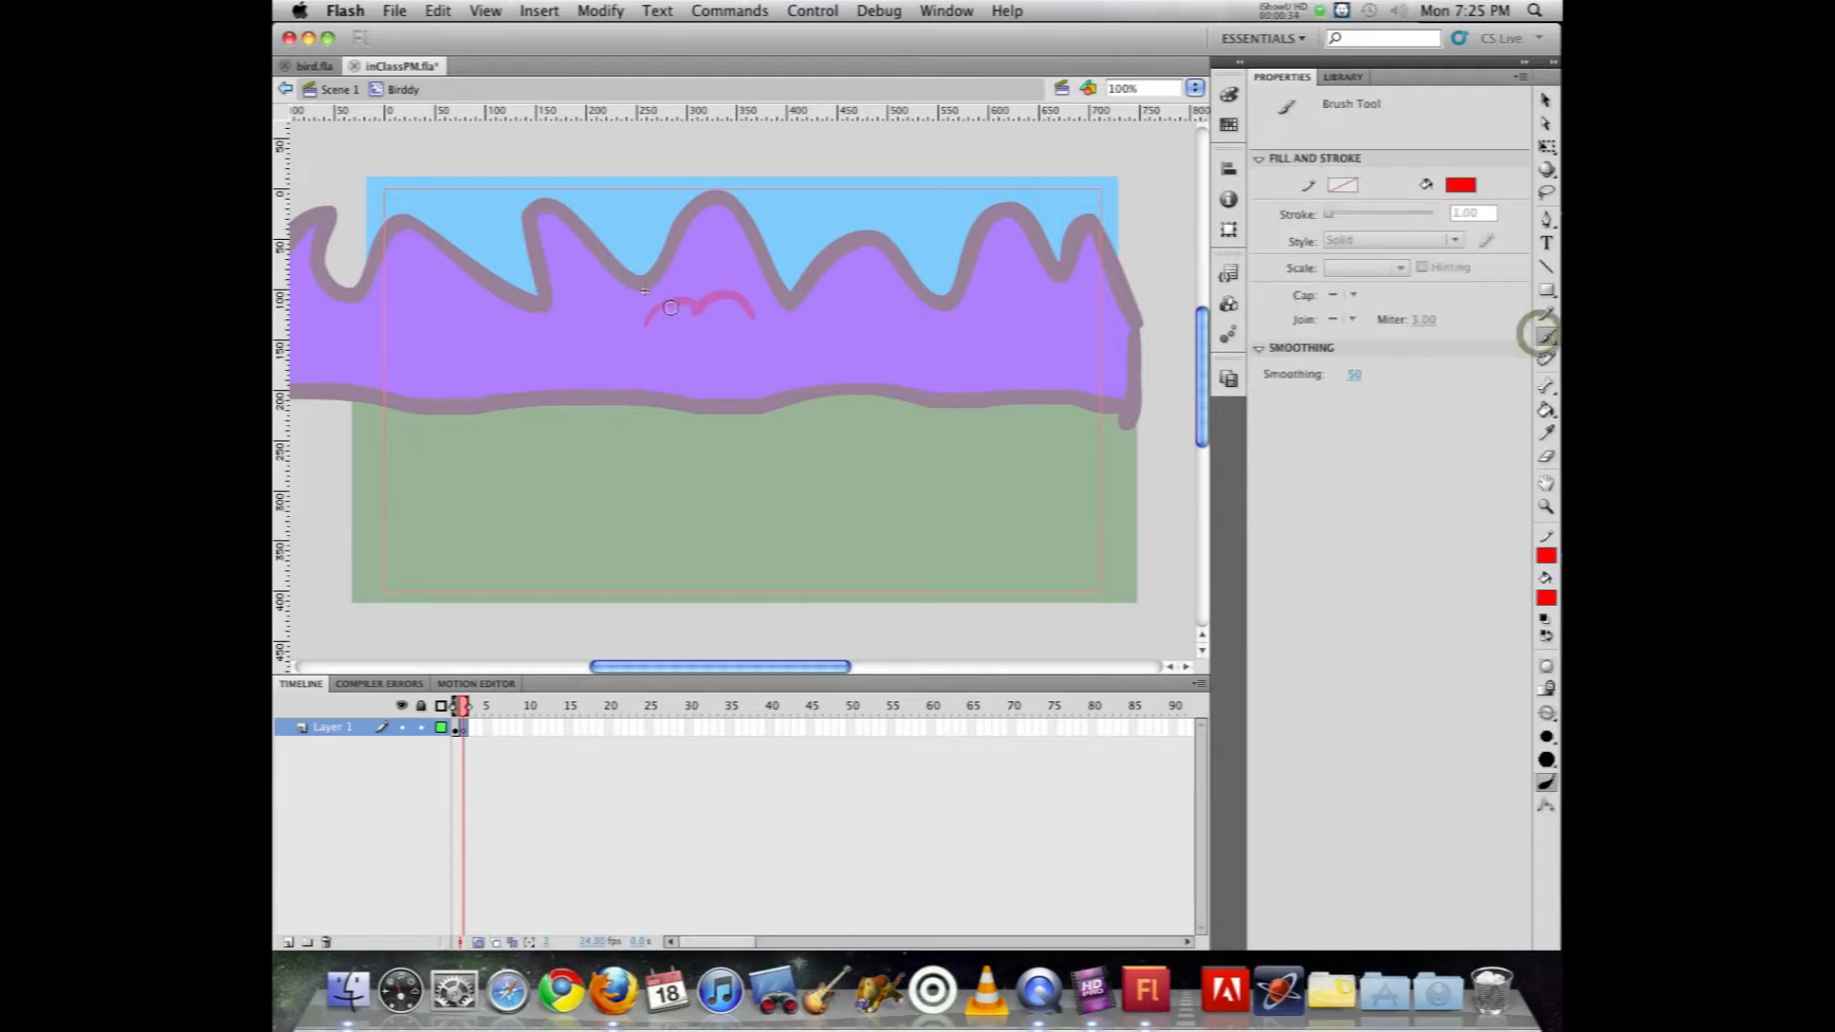
mouse_move(669, 287)
mouse_down()
mouse_move(632, 294)
mouse_move(753, 288)
mouse_up()
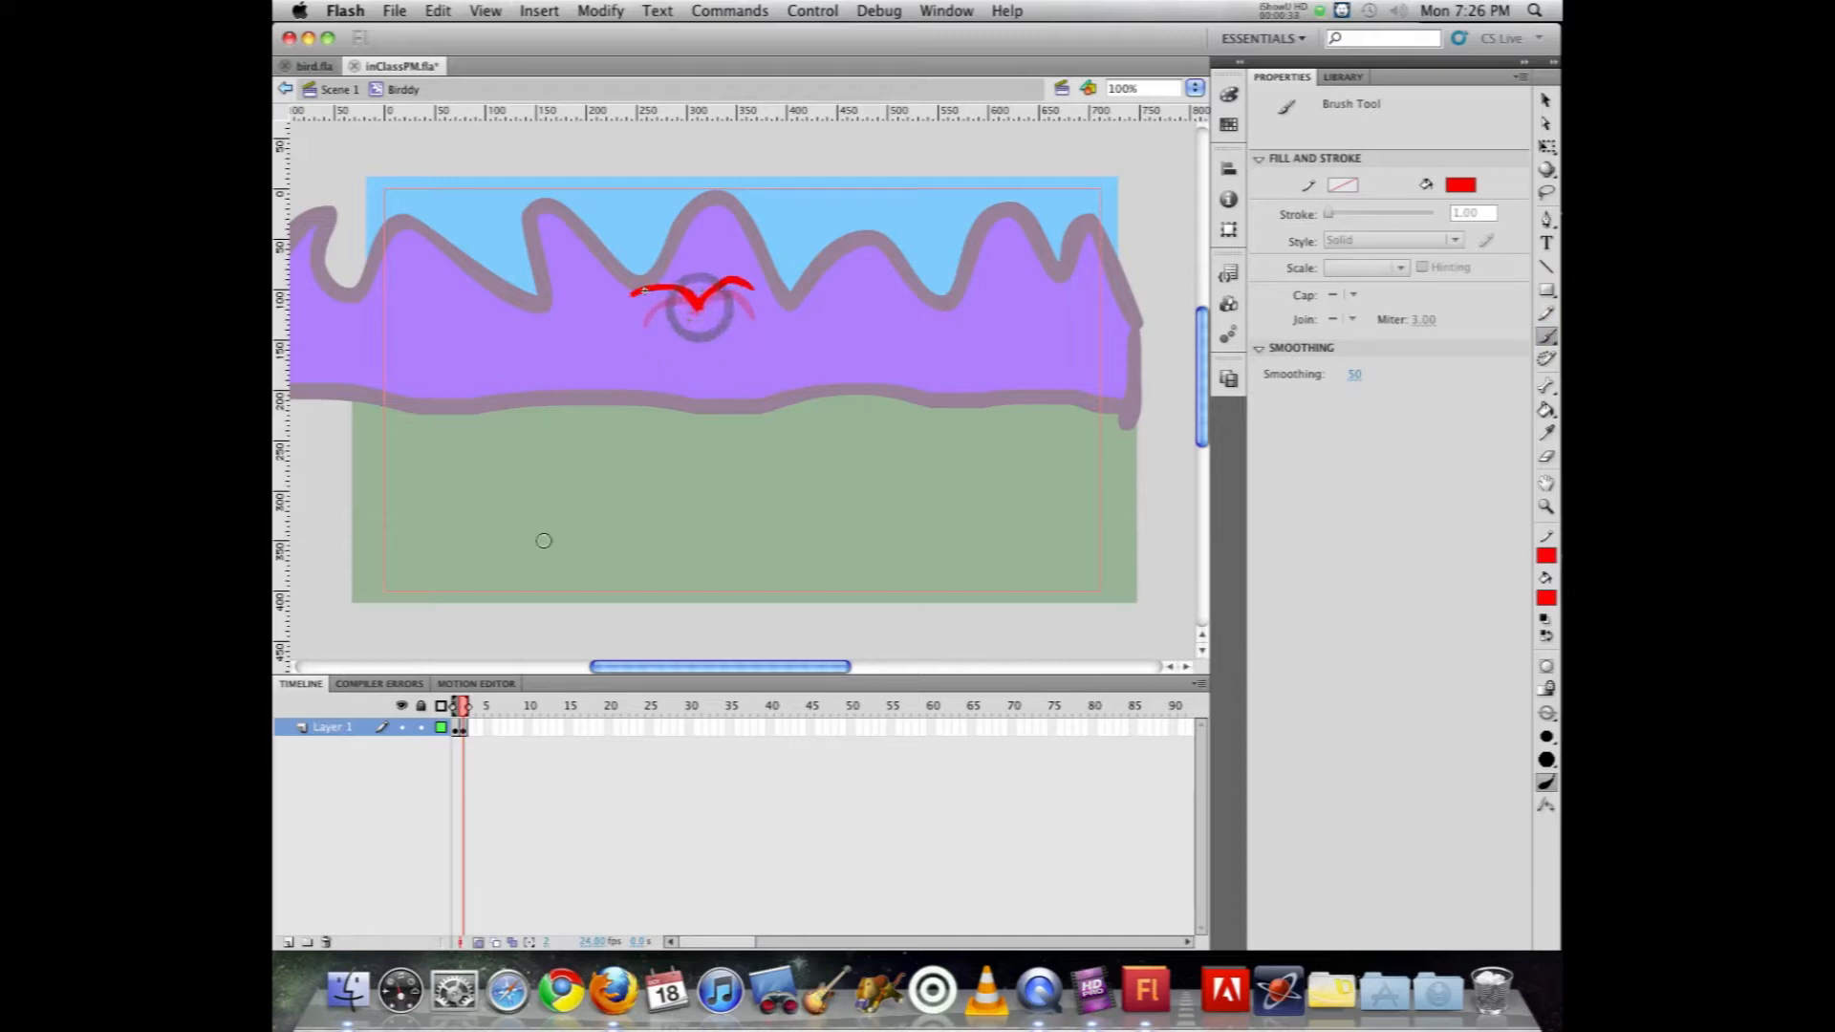
Step: Add blank keyframes at frames 3 and 4, painting the wings raised in a V on one and nearly level on the other
key(F7)
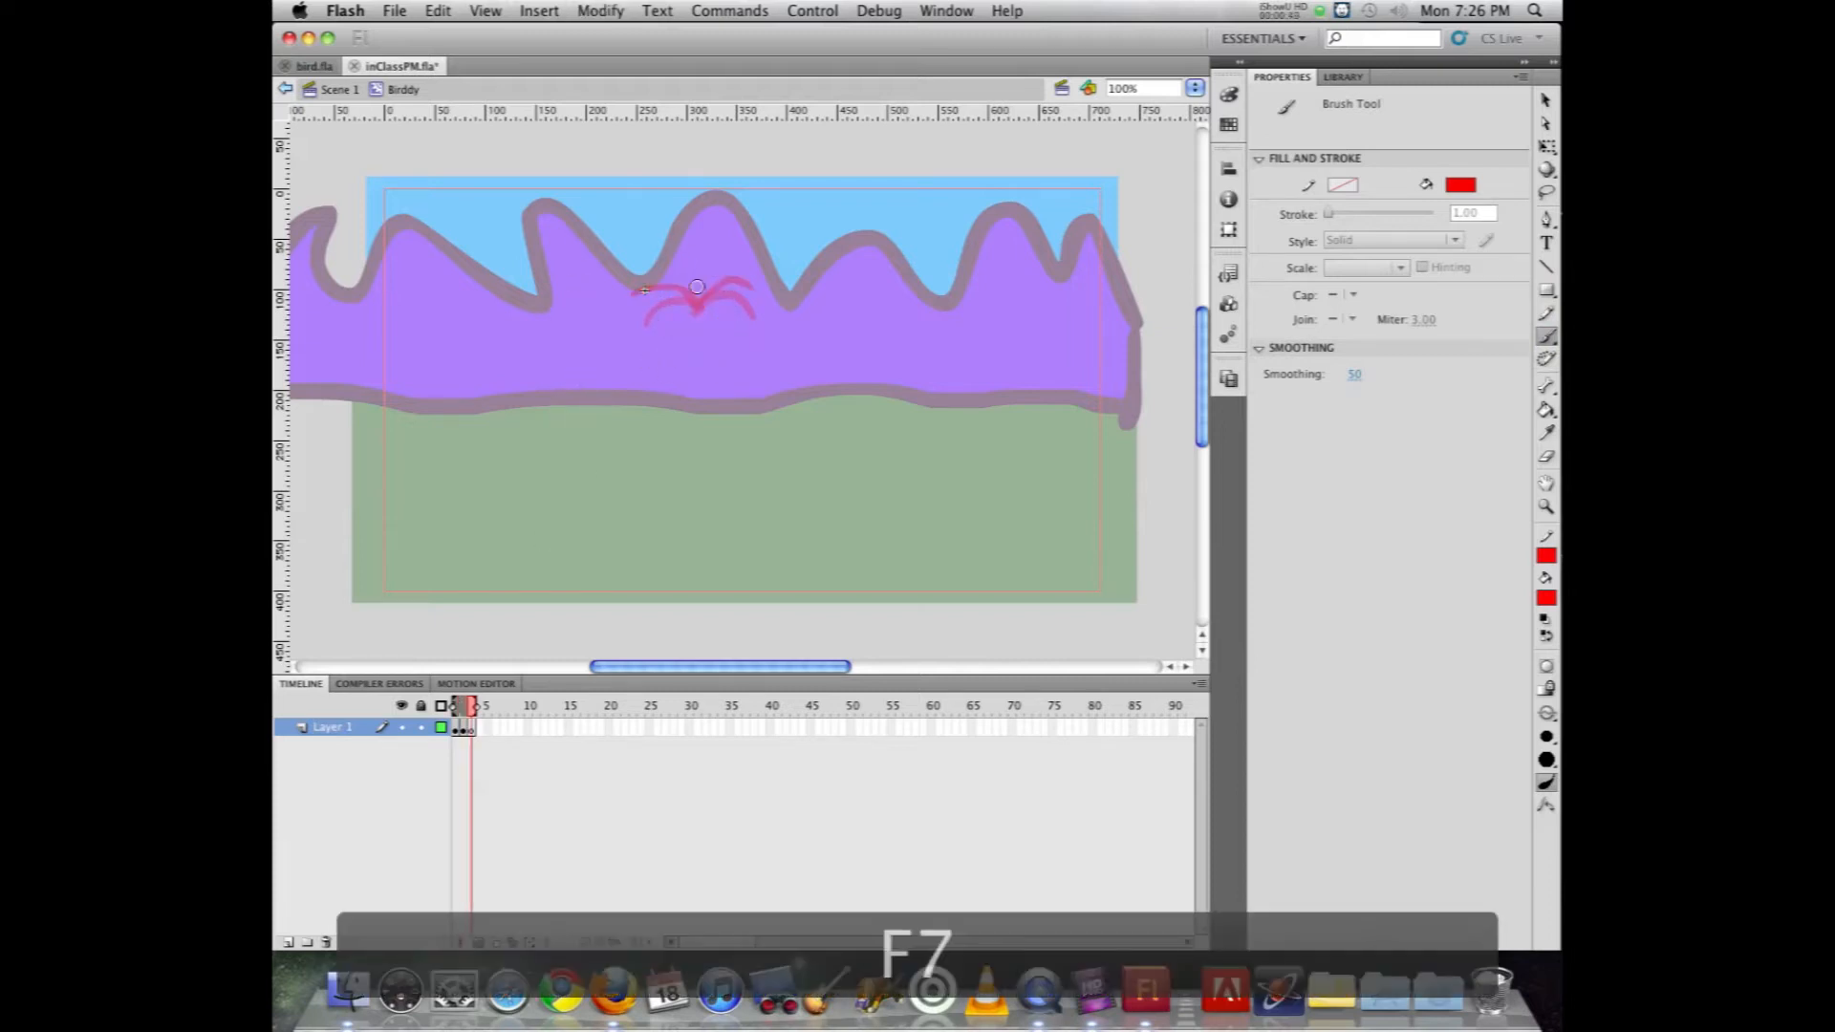
mouse_move(682, 289)
mouse_down()
mouse_move(633, 263)
mouse_move(754, 265)
mouse_move(633, 293)
mouse_up()
key(F7)
key(F7)
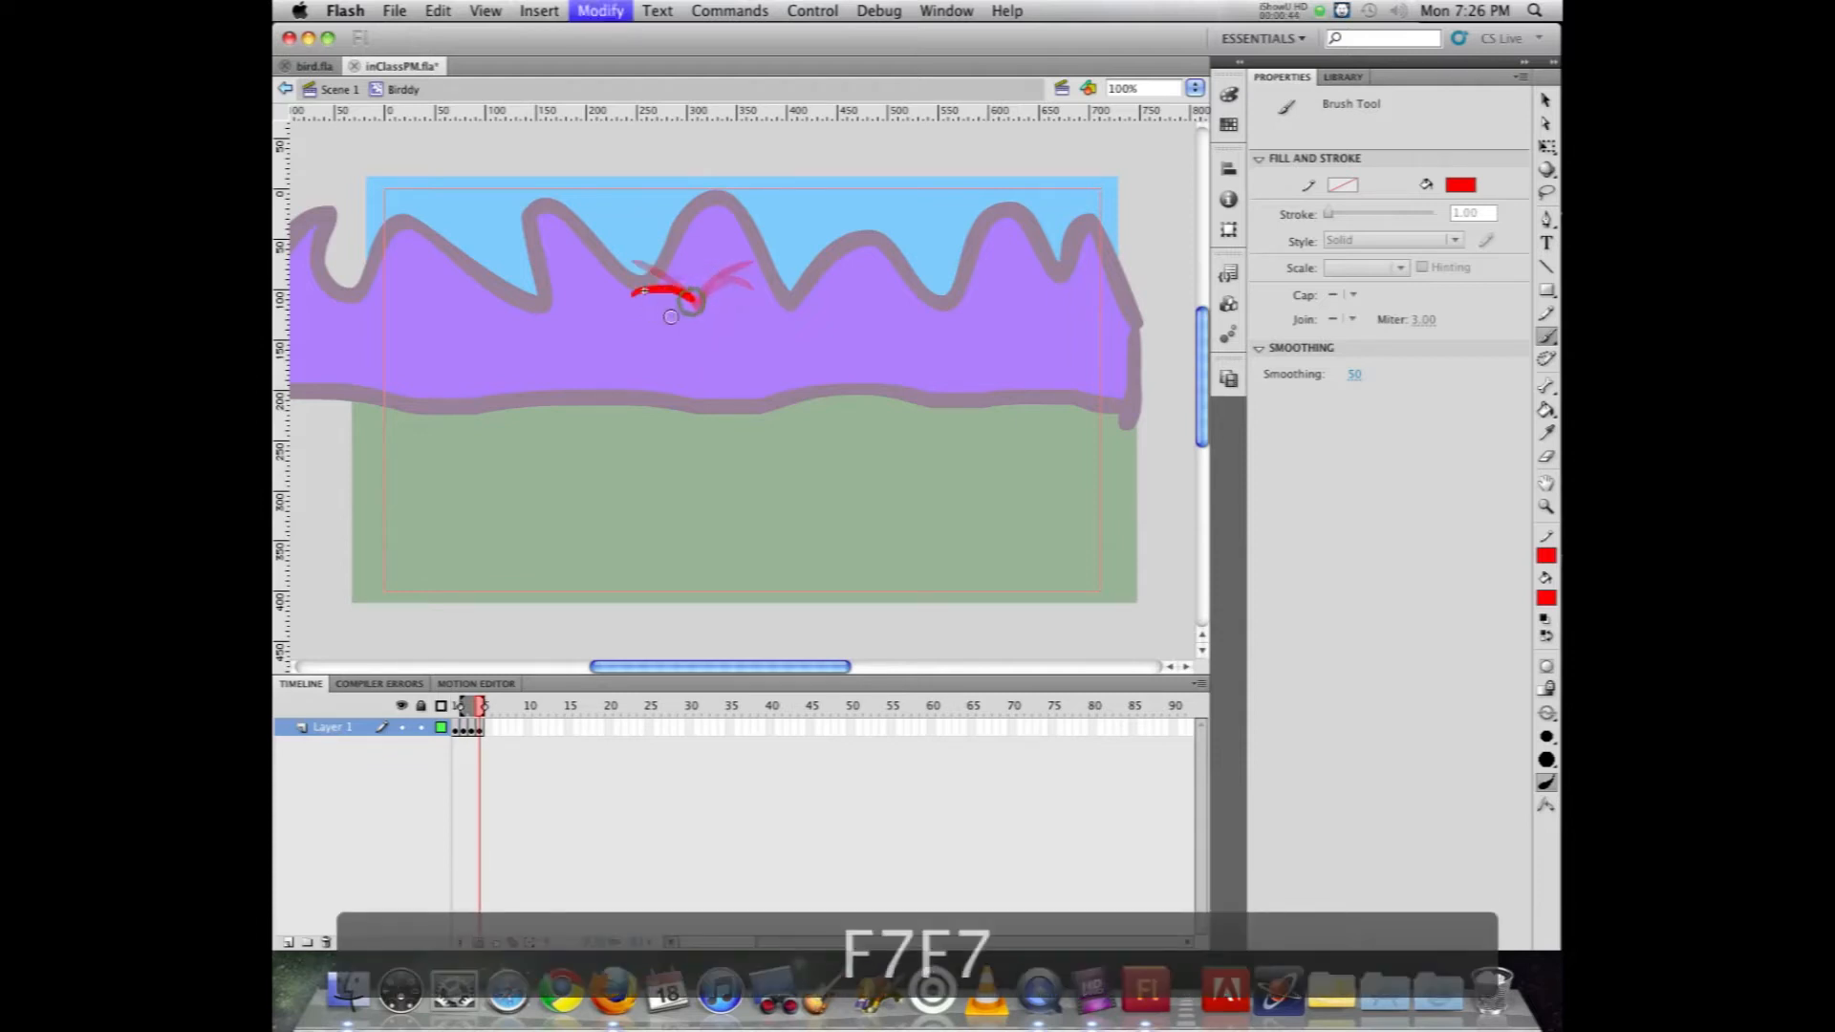
key(comma)
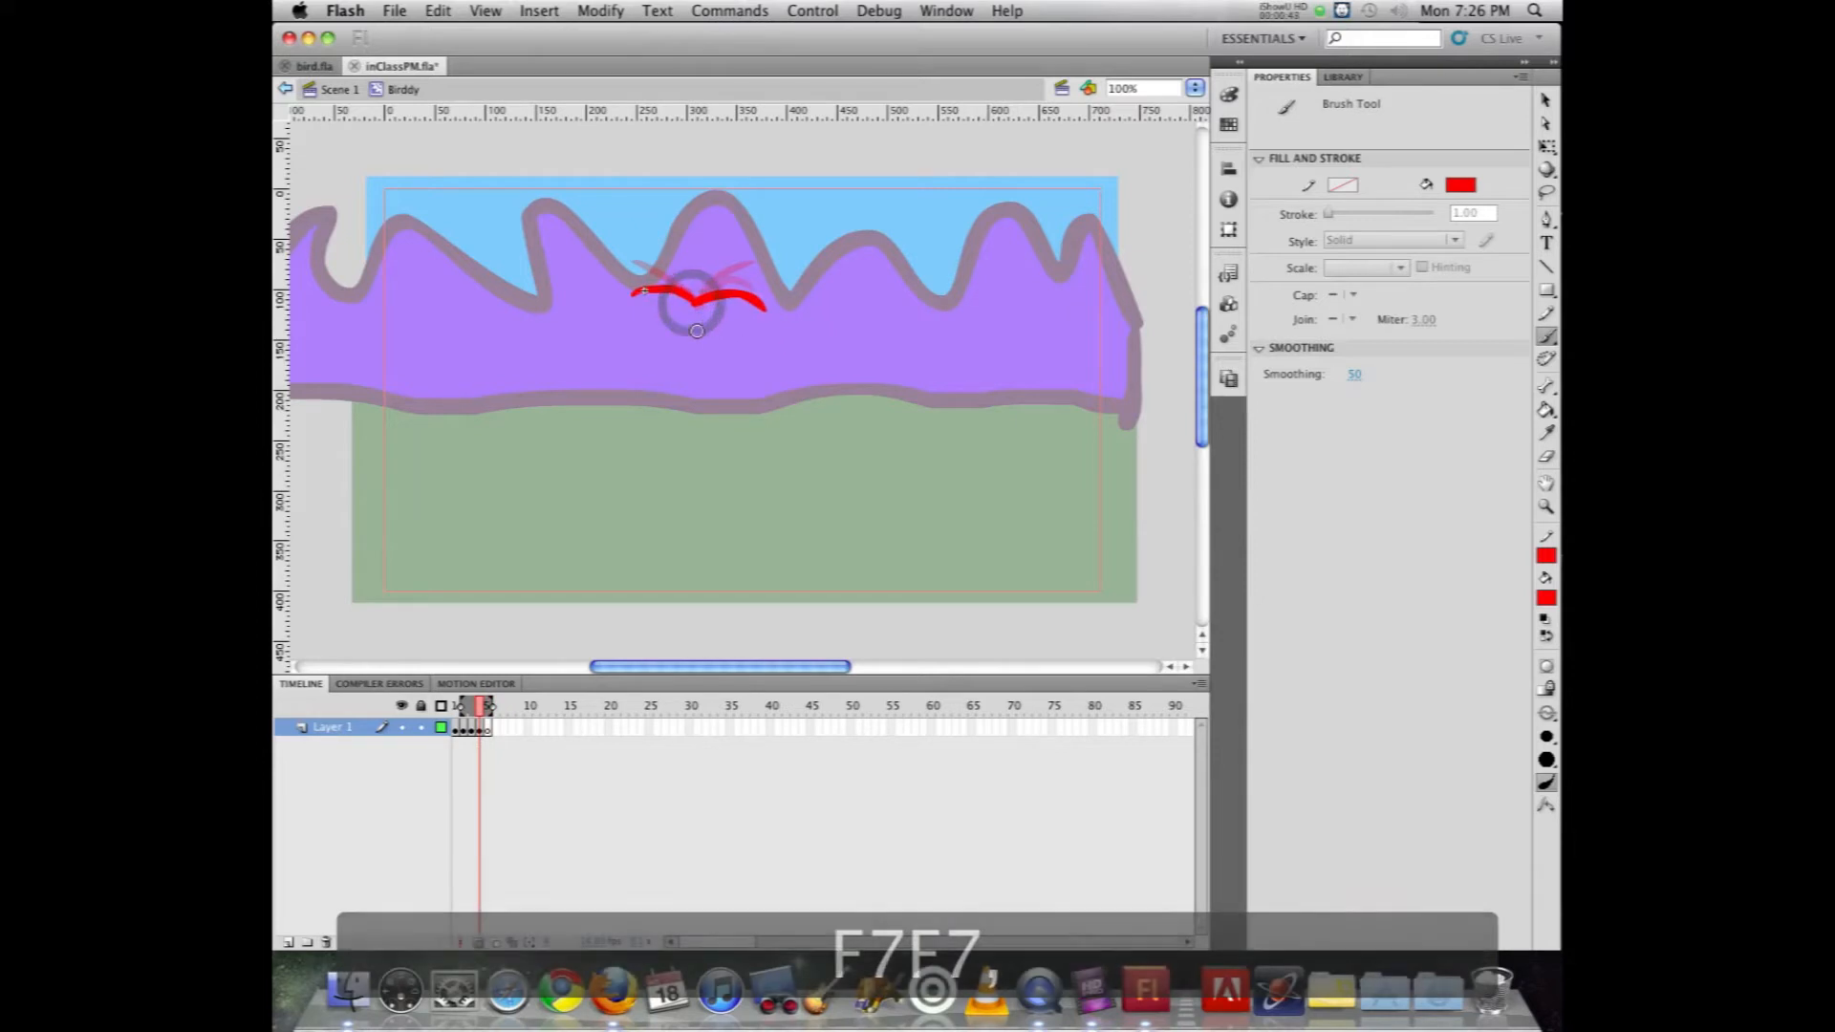
Step: Paint the bird with lowered wings on frame 5 and with a steeper downward arch on frame 6, redoing the misplaced strokes
key(F7)
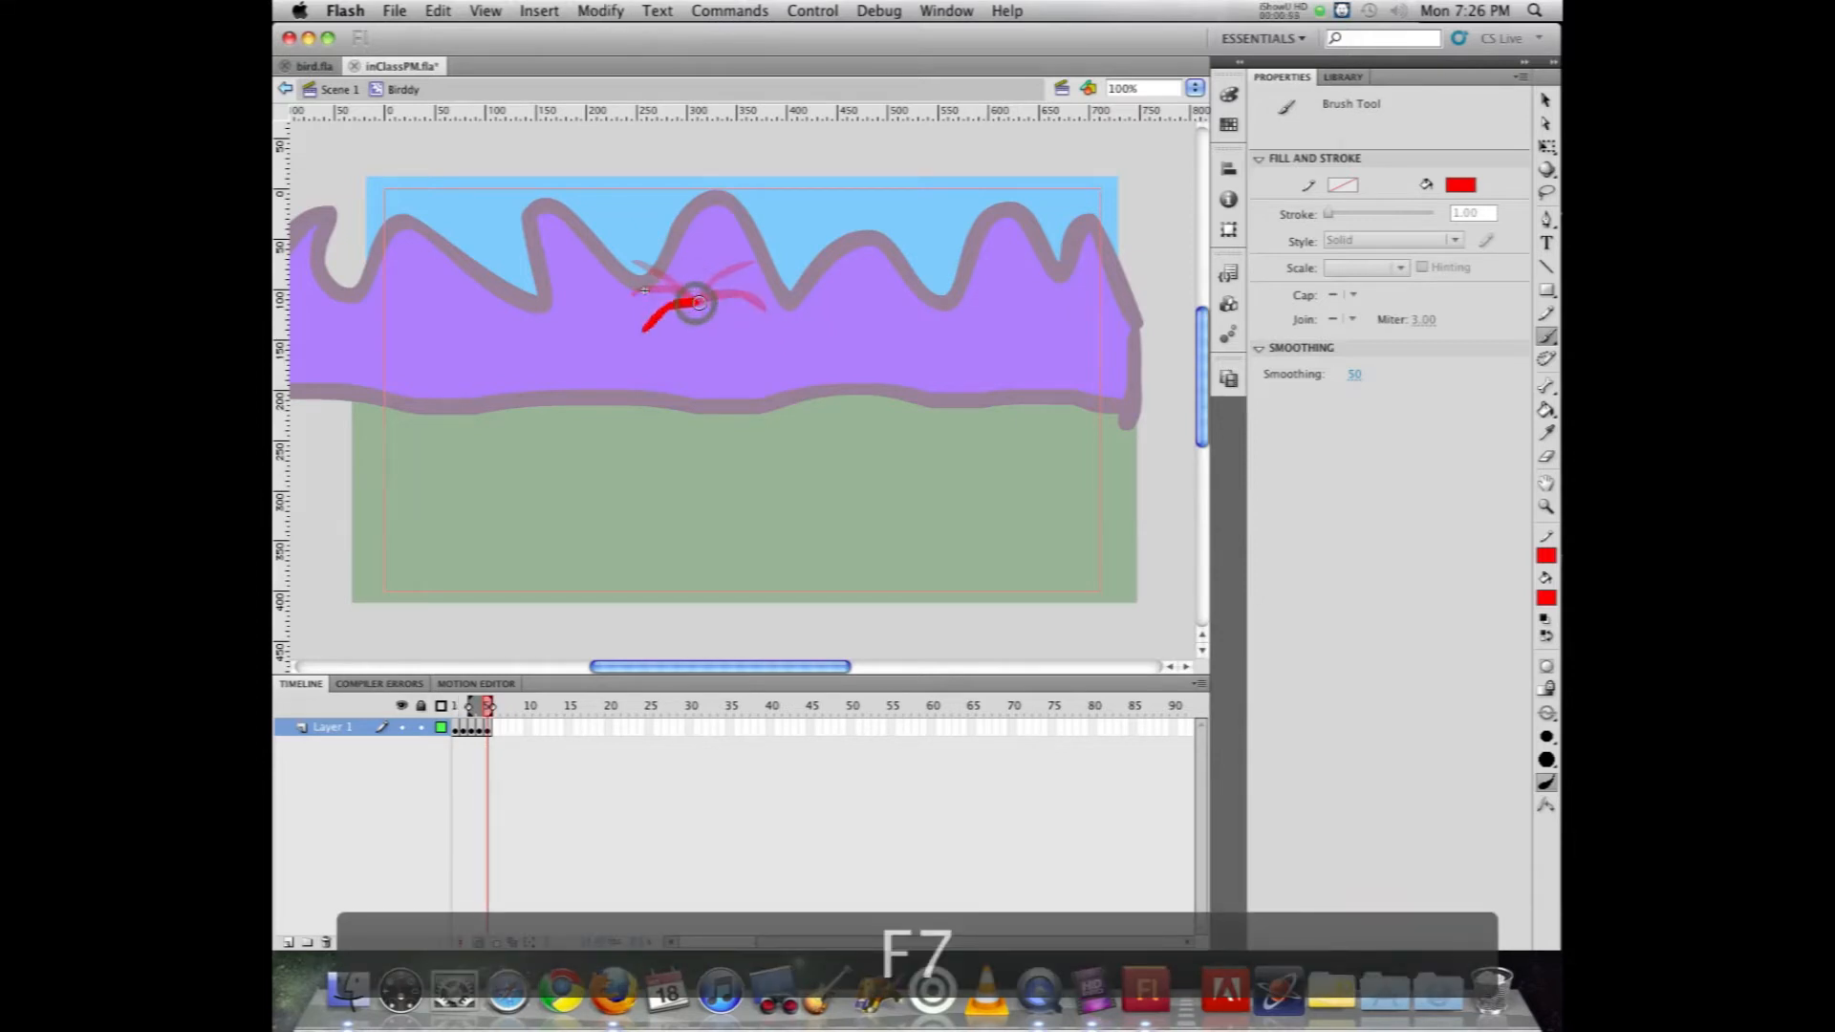
key(F7)
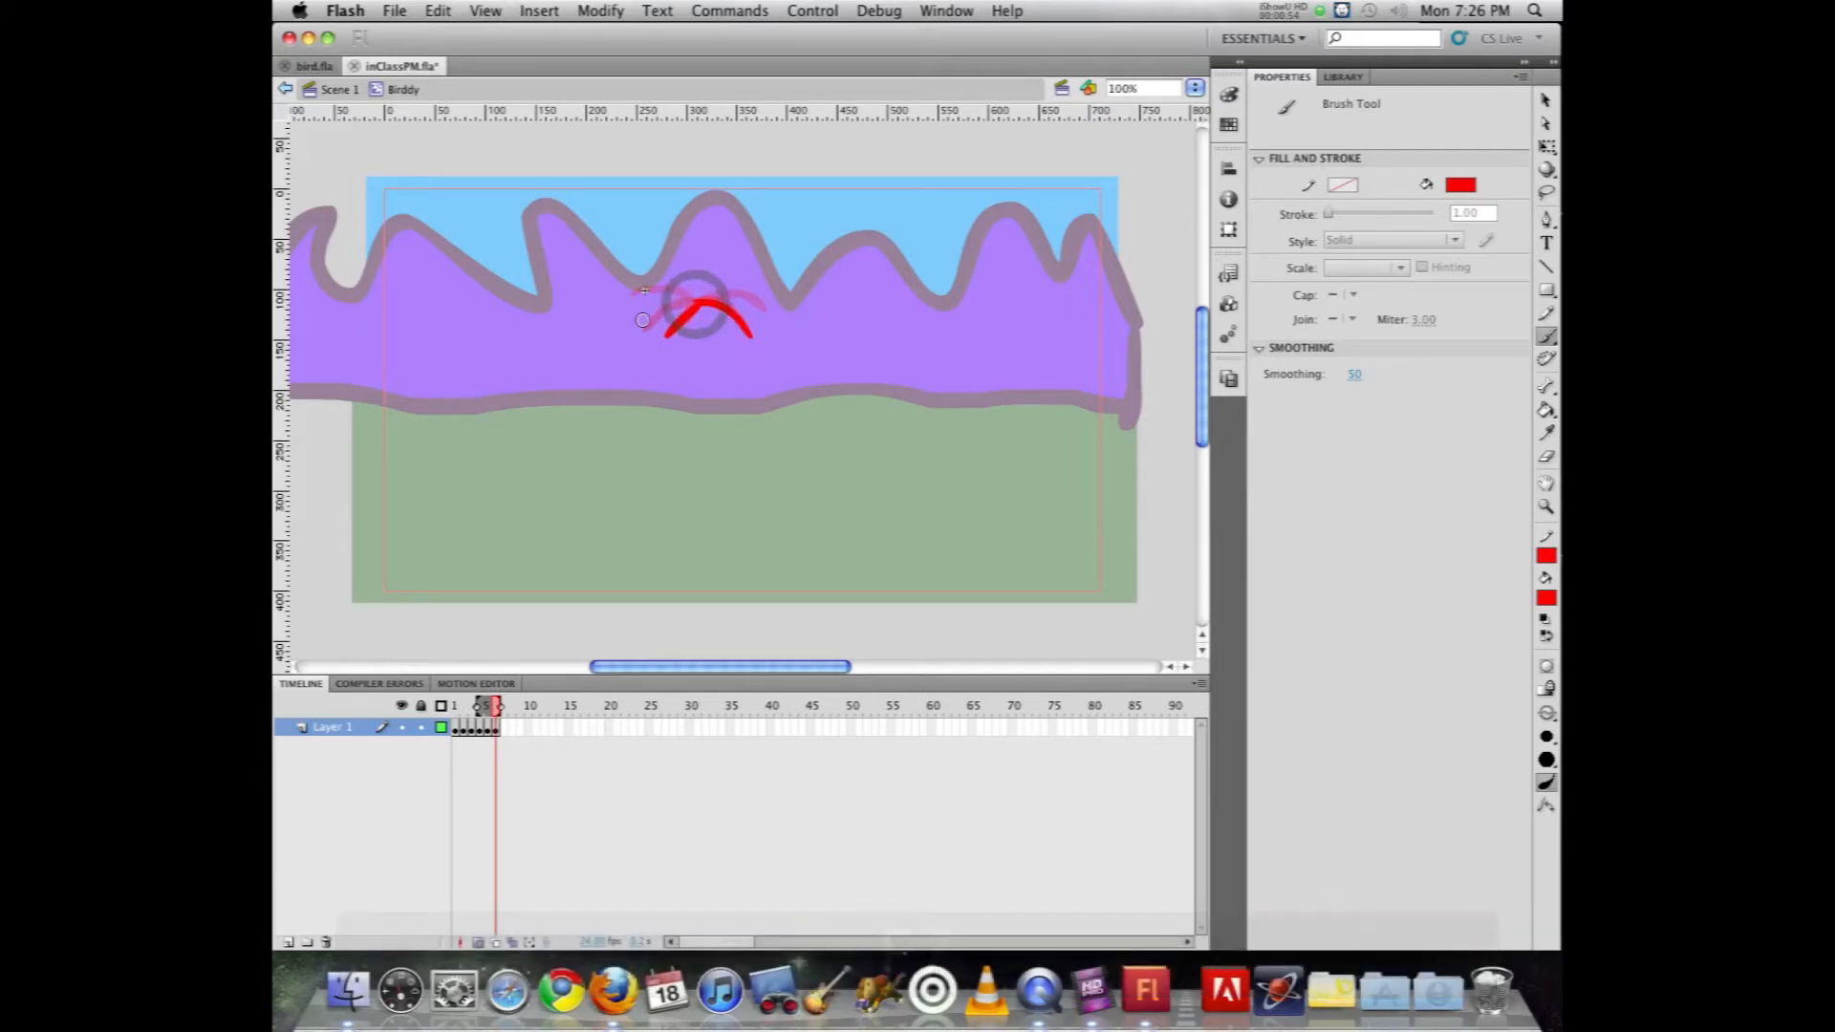
key(super+z)
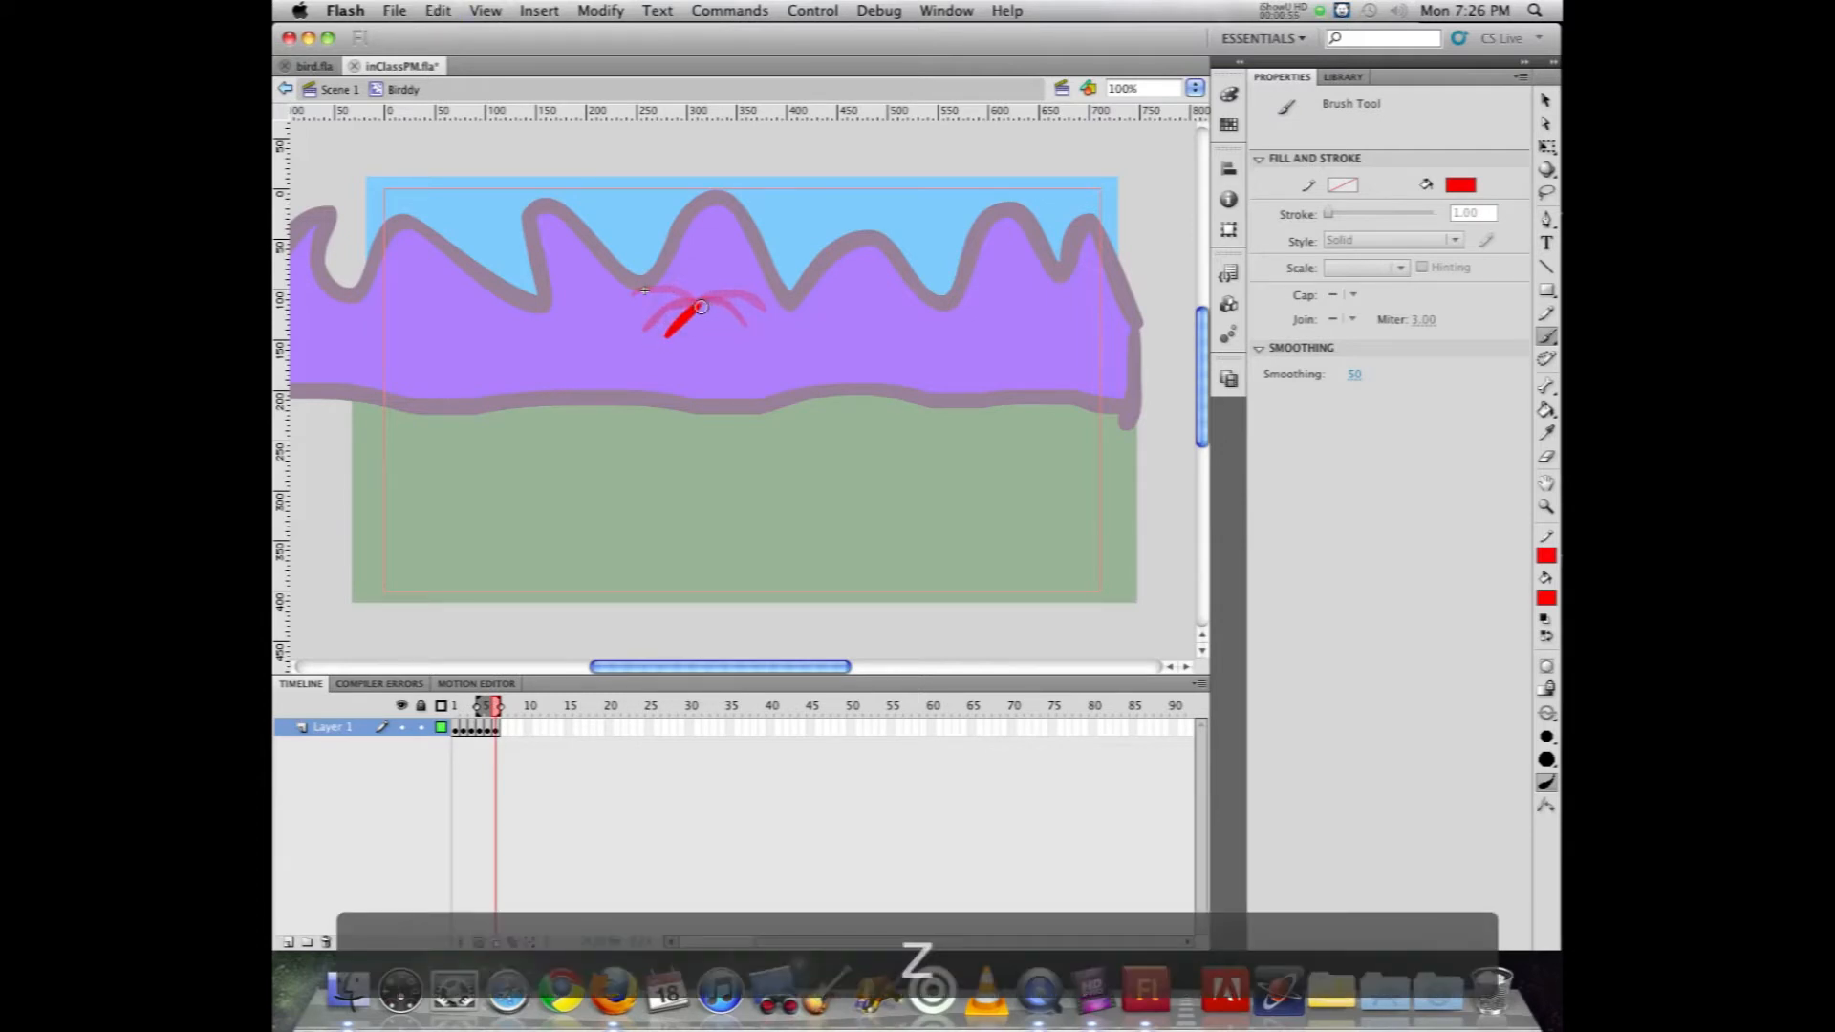
mouse_move(672, 334)
mouse_down()
mouse_move(660, 352)
mouse_move(748, 350)
mouse_up()
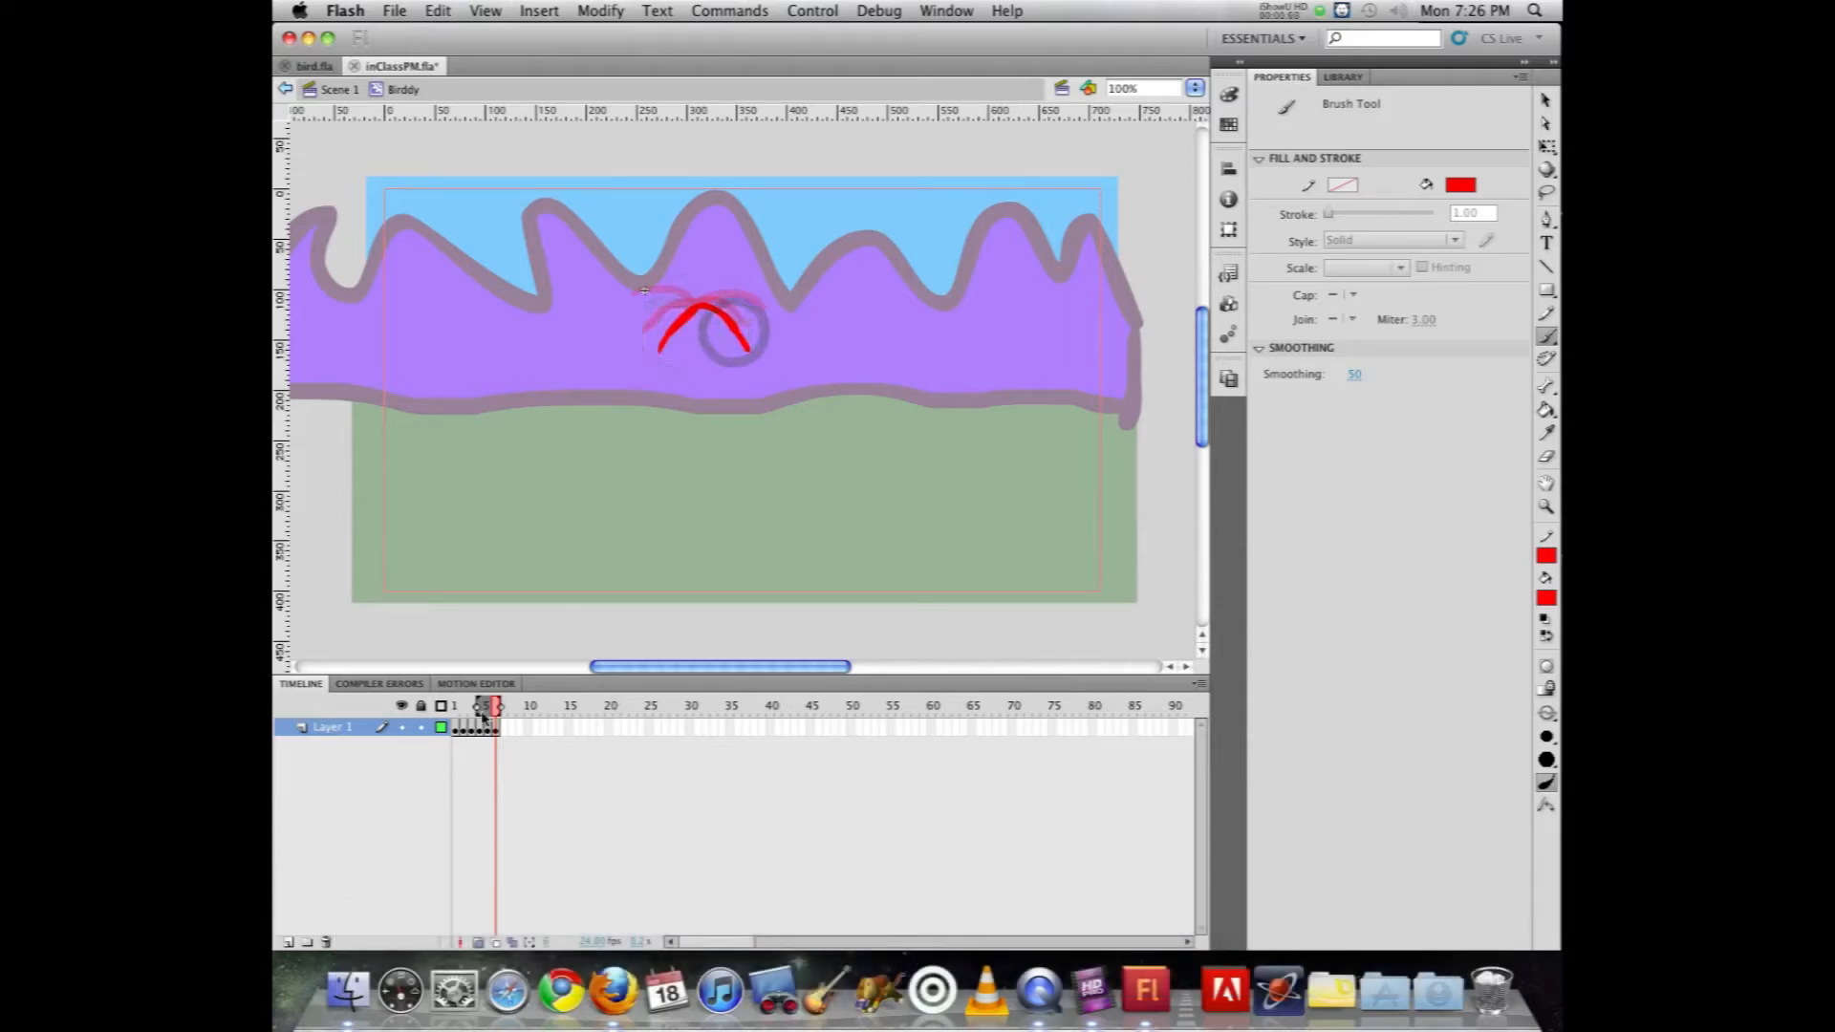
Step: Turn off onion skinning and play back the six-frame wing flap
click(478, 941)
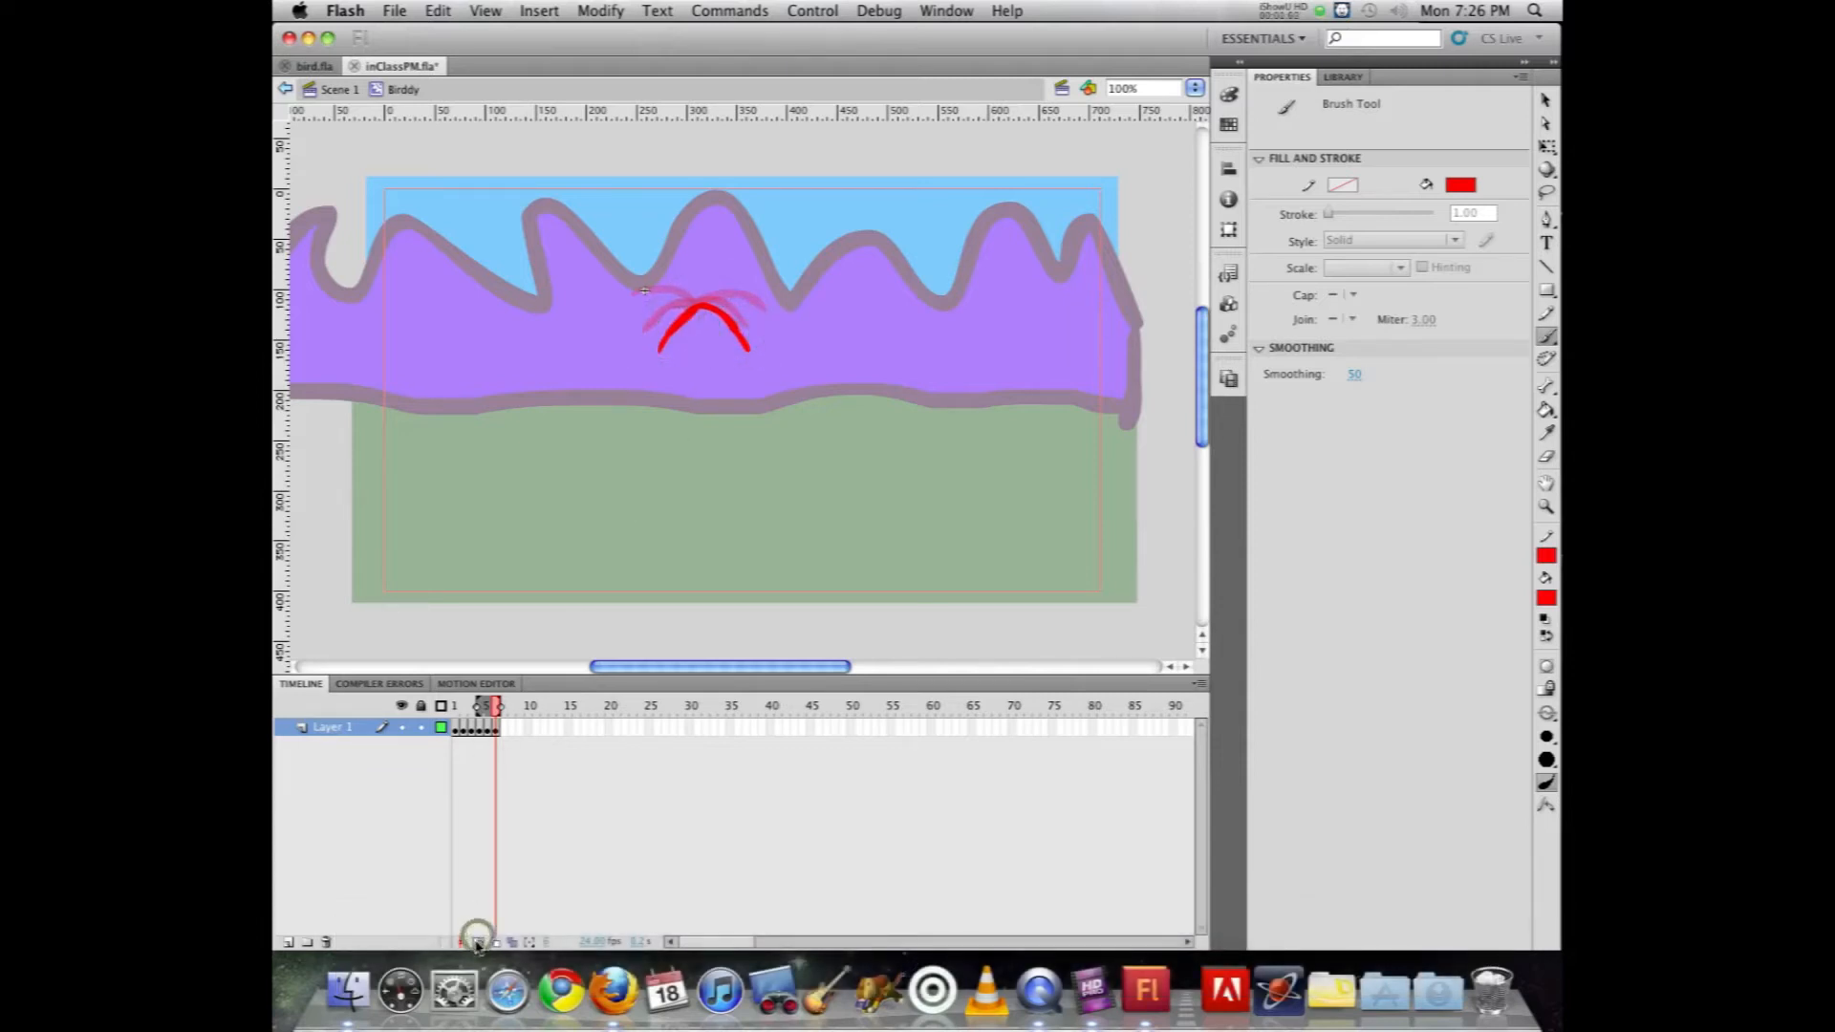
key(Return)
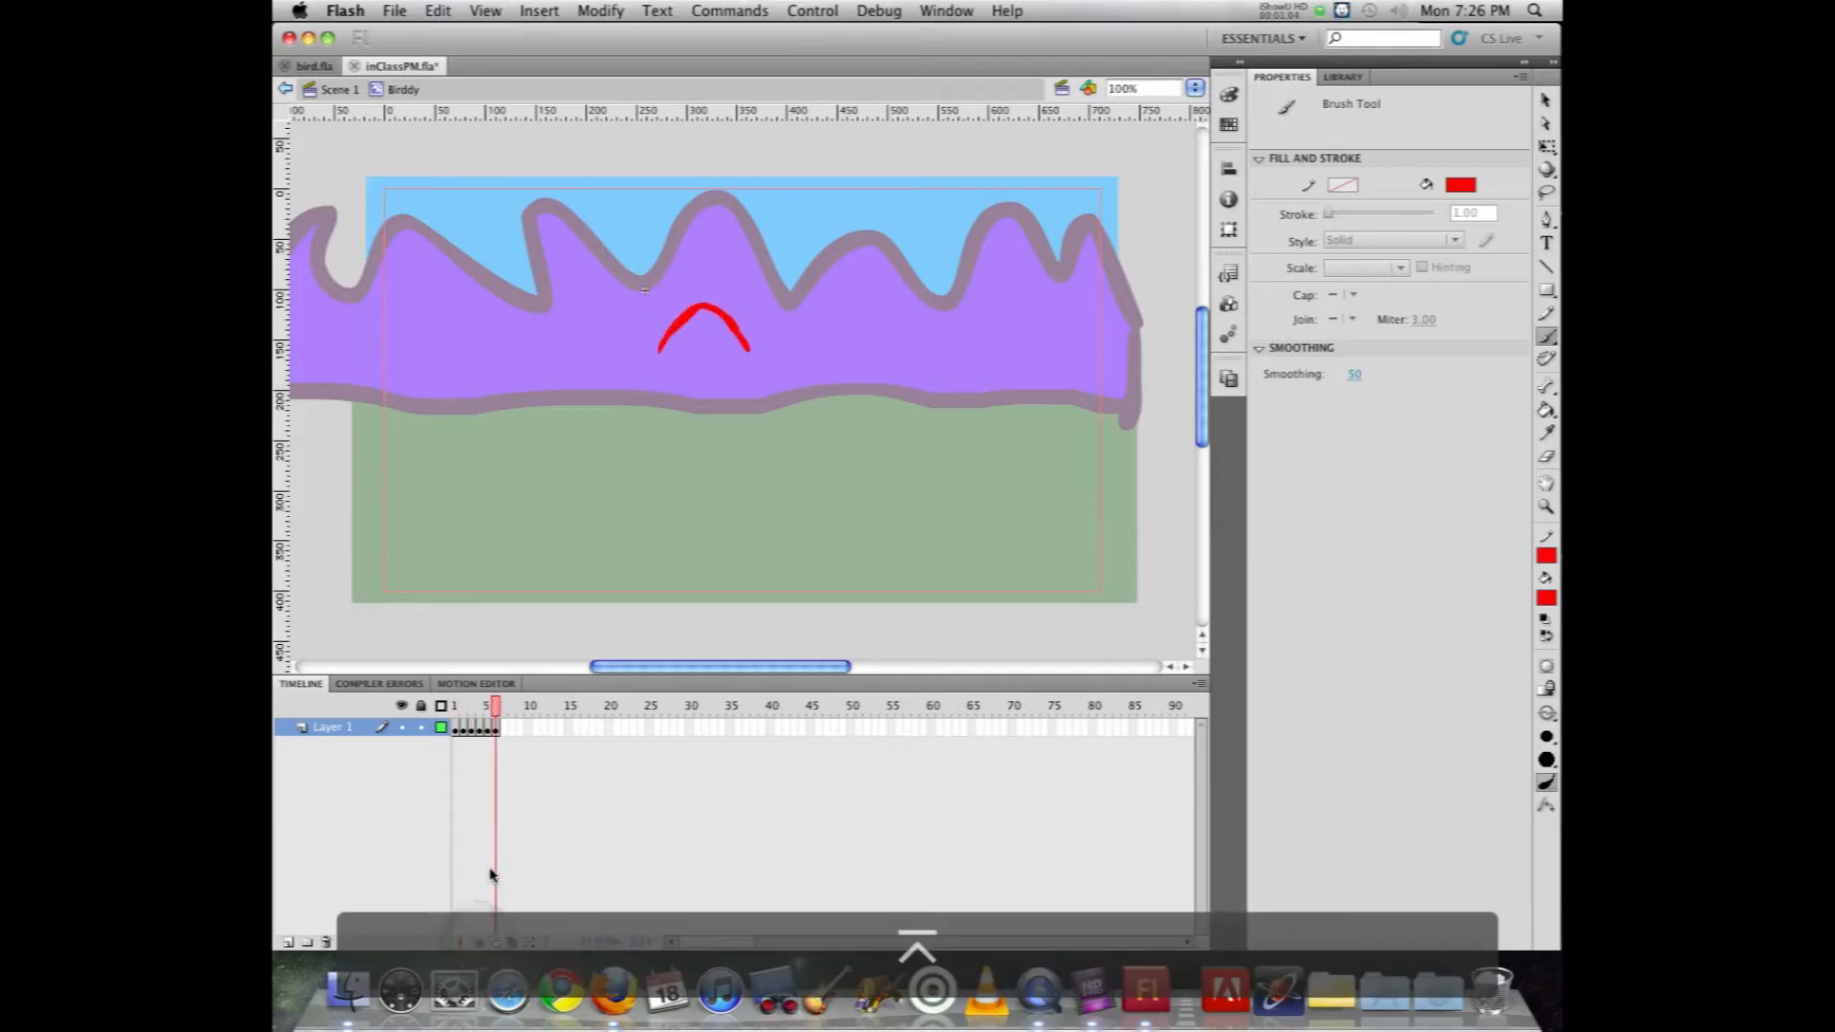
key(Return)
key(Return)
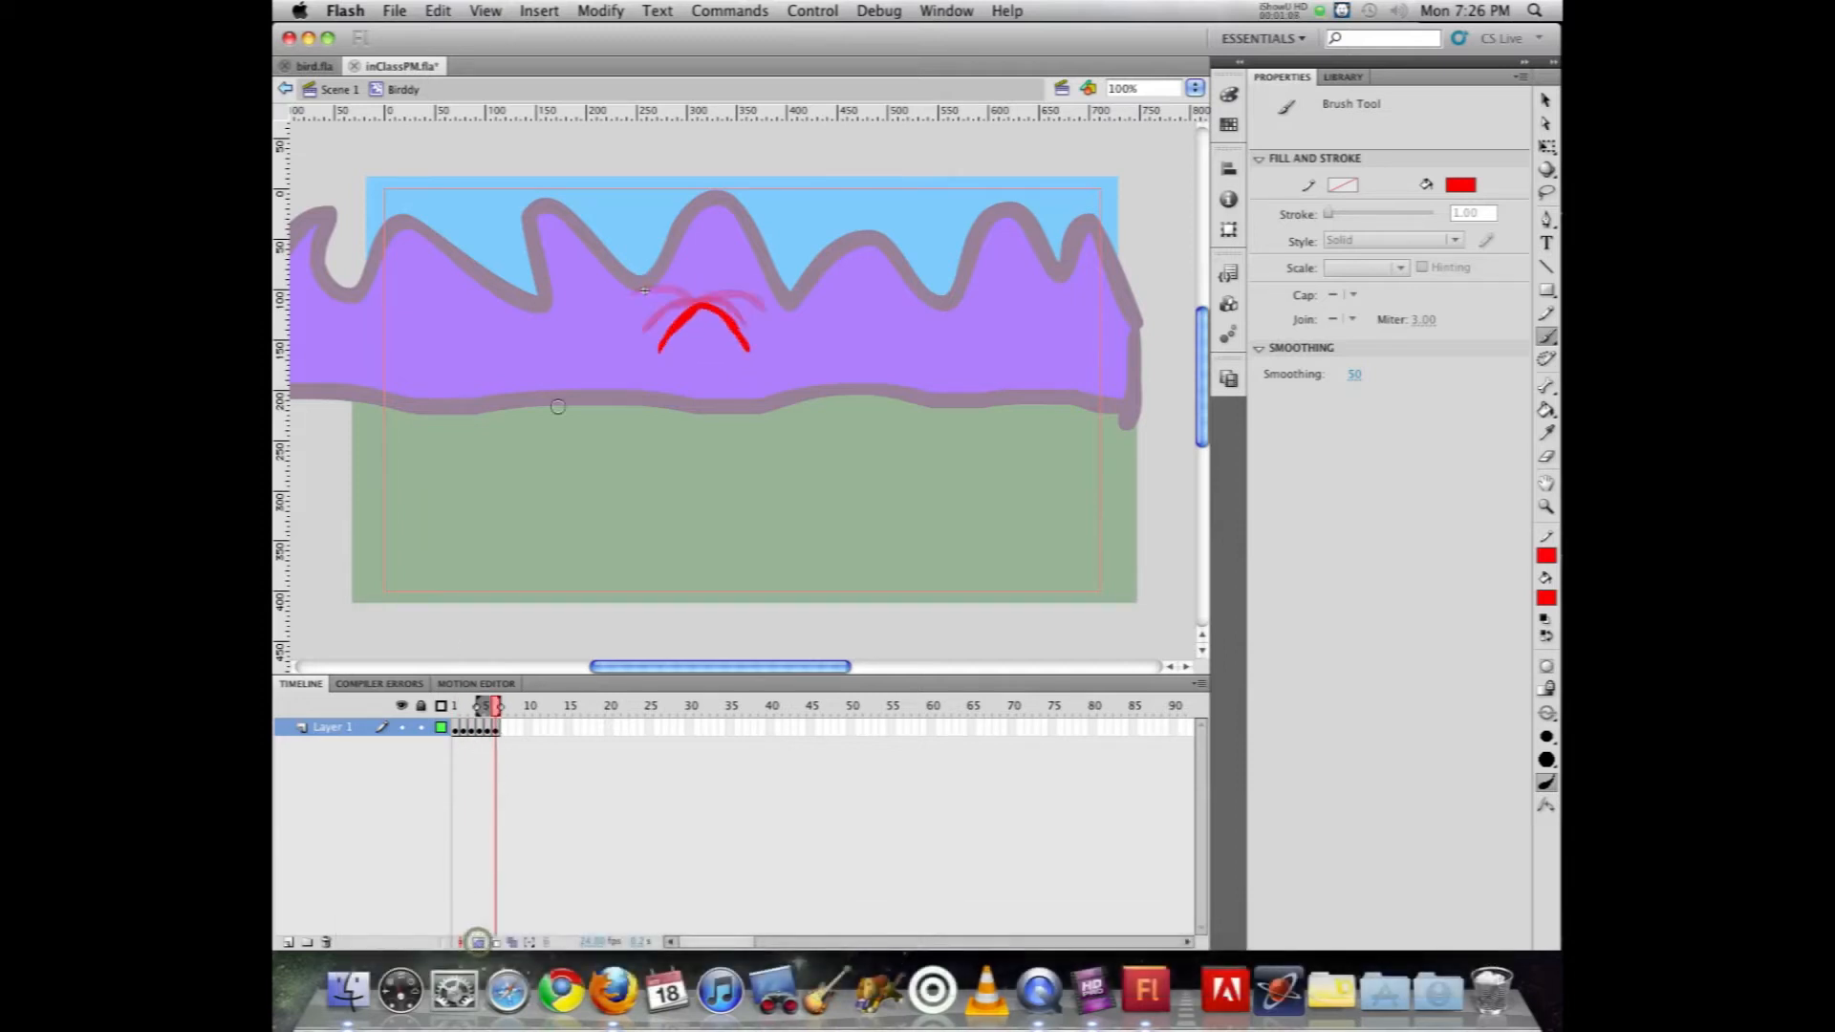
Step: Turn onion skinning back on and paint a wider, shallower wing arch in a new blank keyframe at frame 7
click(478, 940)
key(F7)
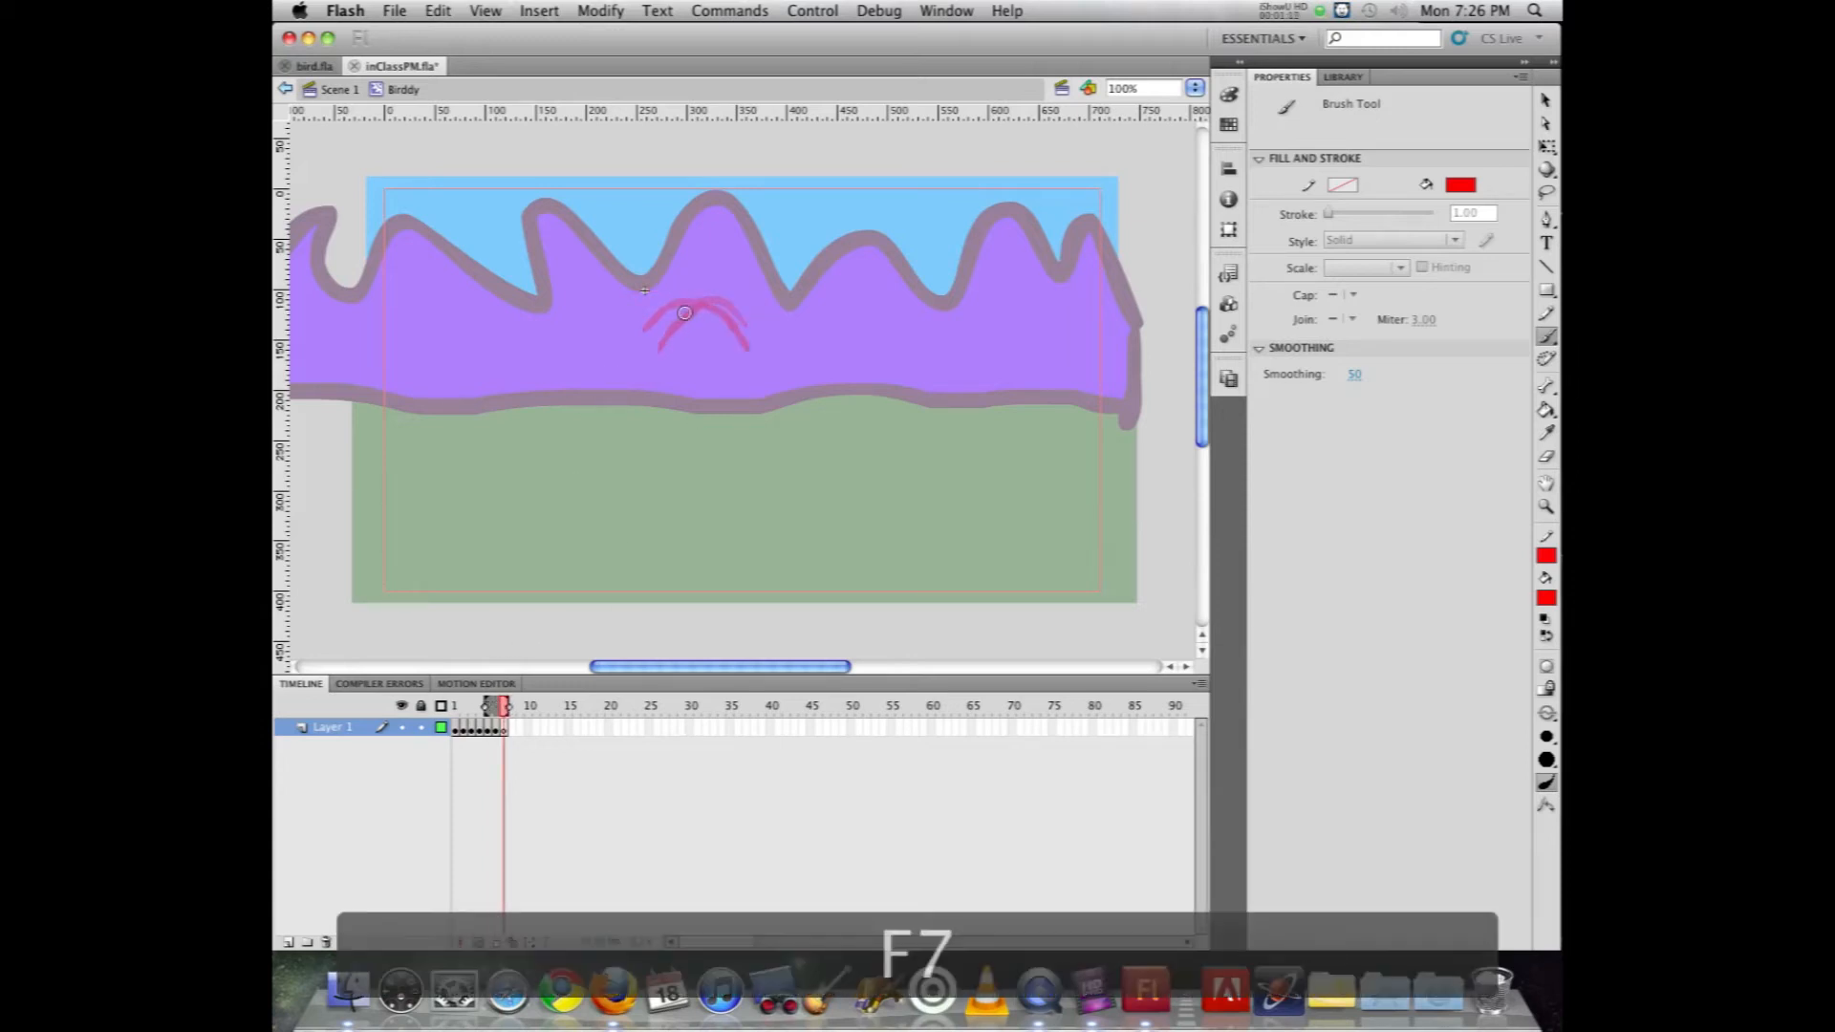
mouse_move(686, 307)
mouse_down()
mouse_move(650, 334)
mouse_move(722, 303)
mouse_move(755, 332)
mouse_up()
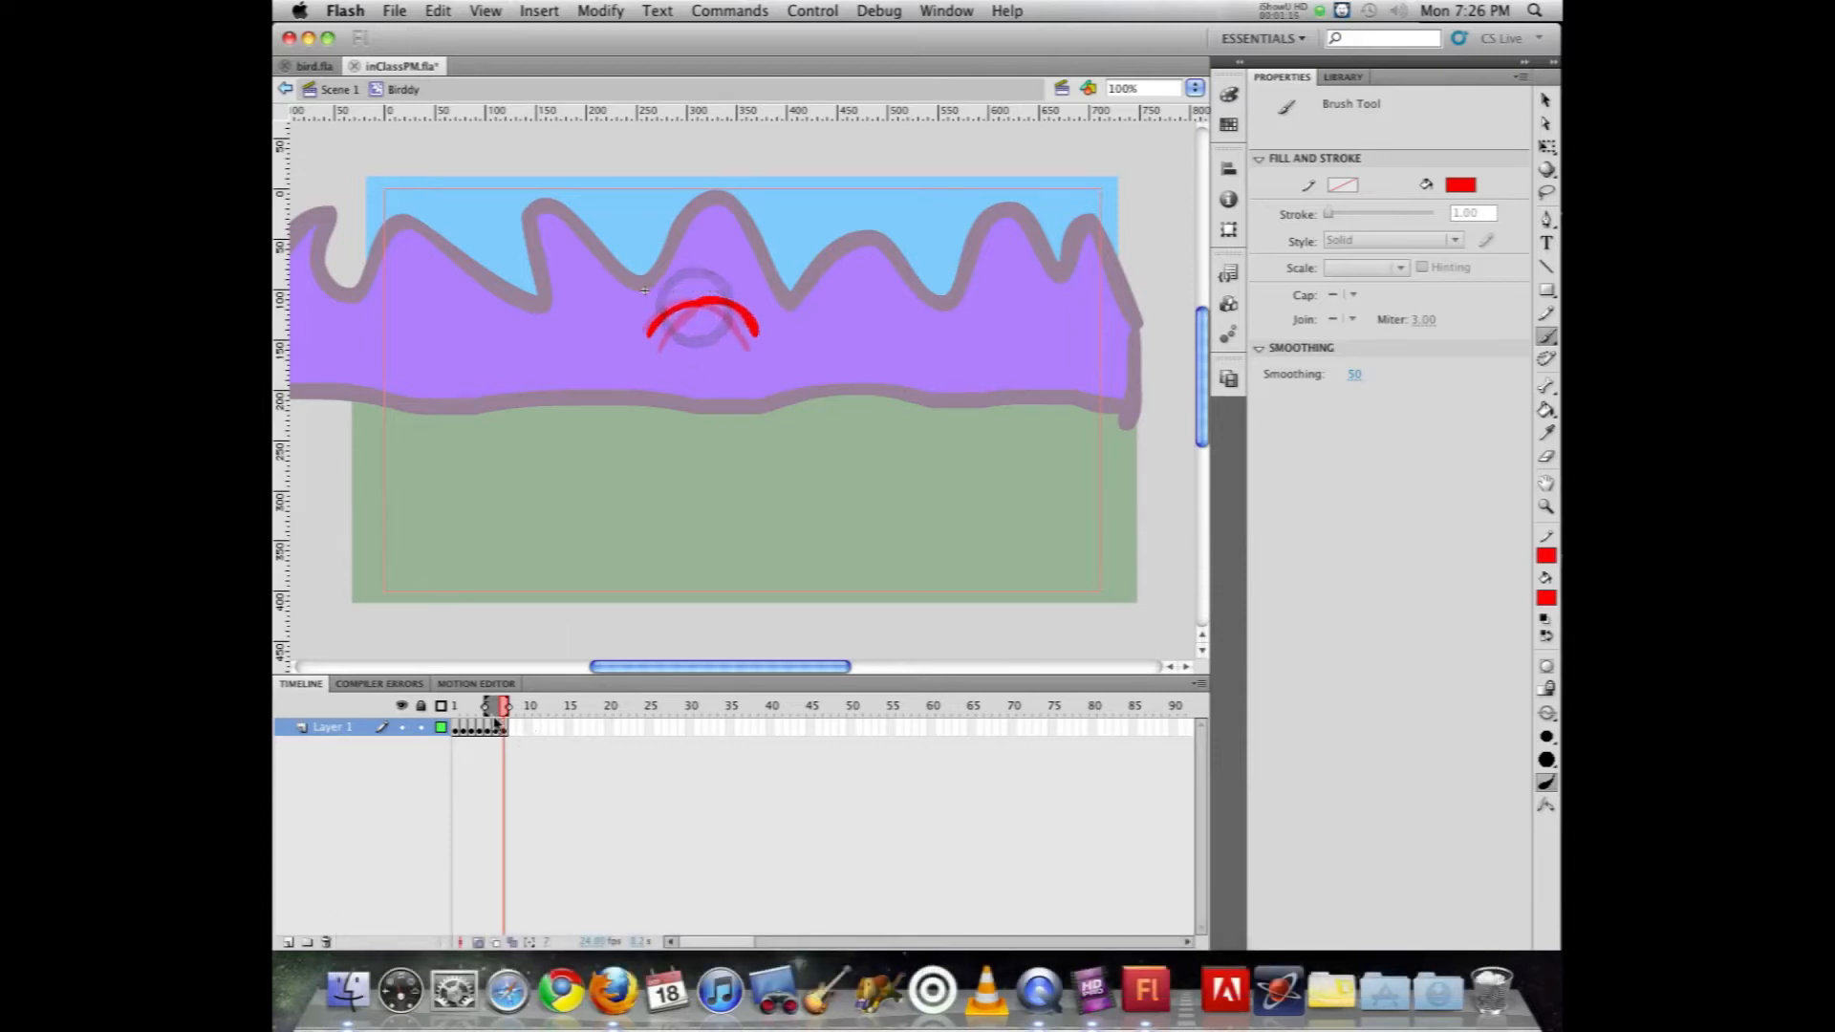
Step: Hide the onion skins and play the seven-frame wing flap several times
click(480, 943)
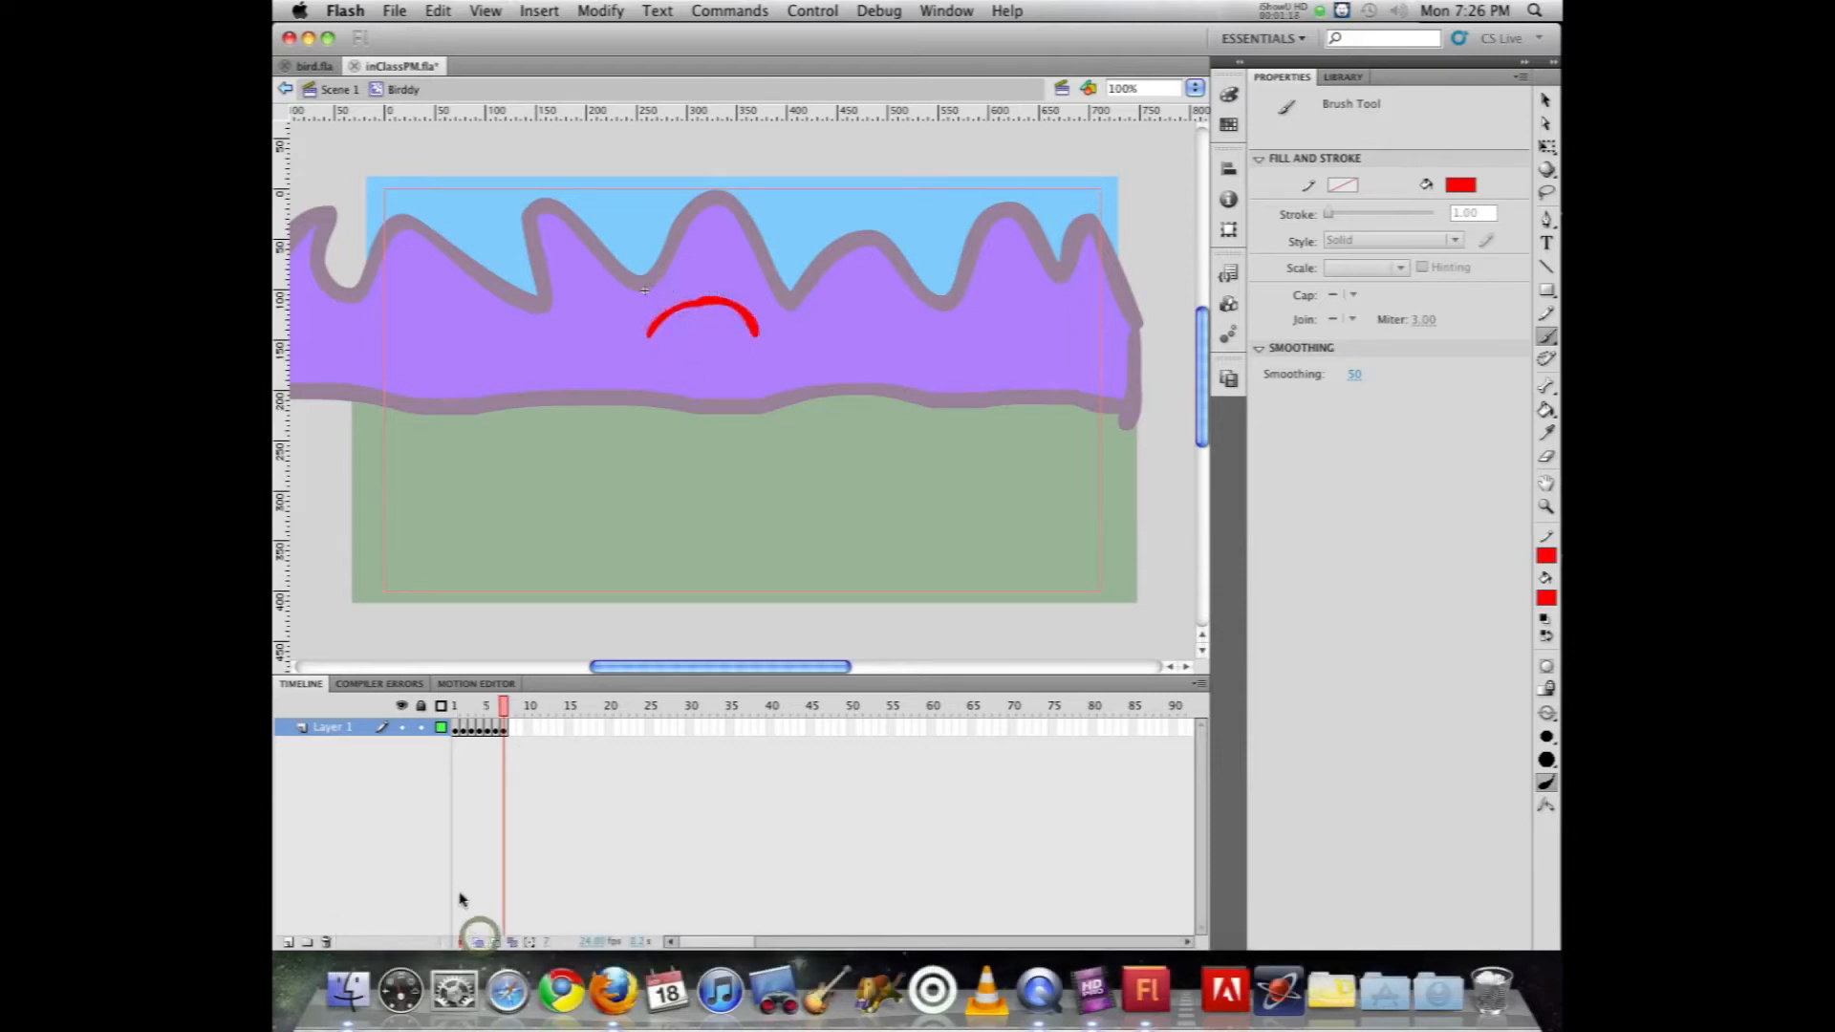
key(Return)
key(Return)
key(Return)
key(Return)
key(Return)
key(Return)
Step: Return to Scene 1 and test the movie to check the bird's flapping speed, closing the preview when done
click(339, 89)
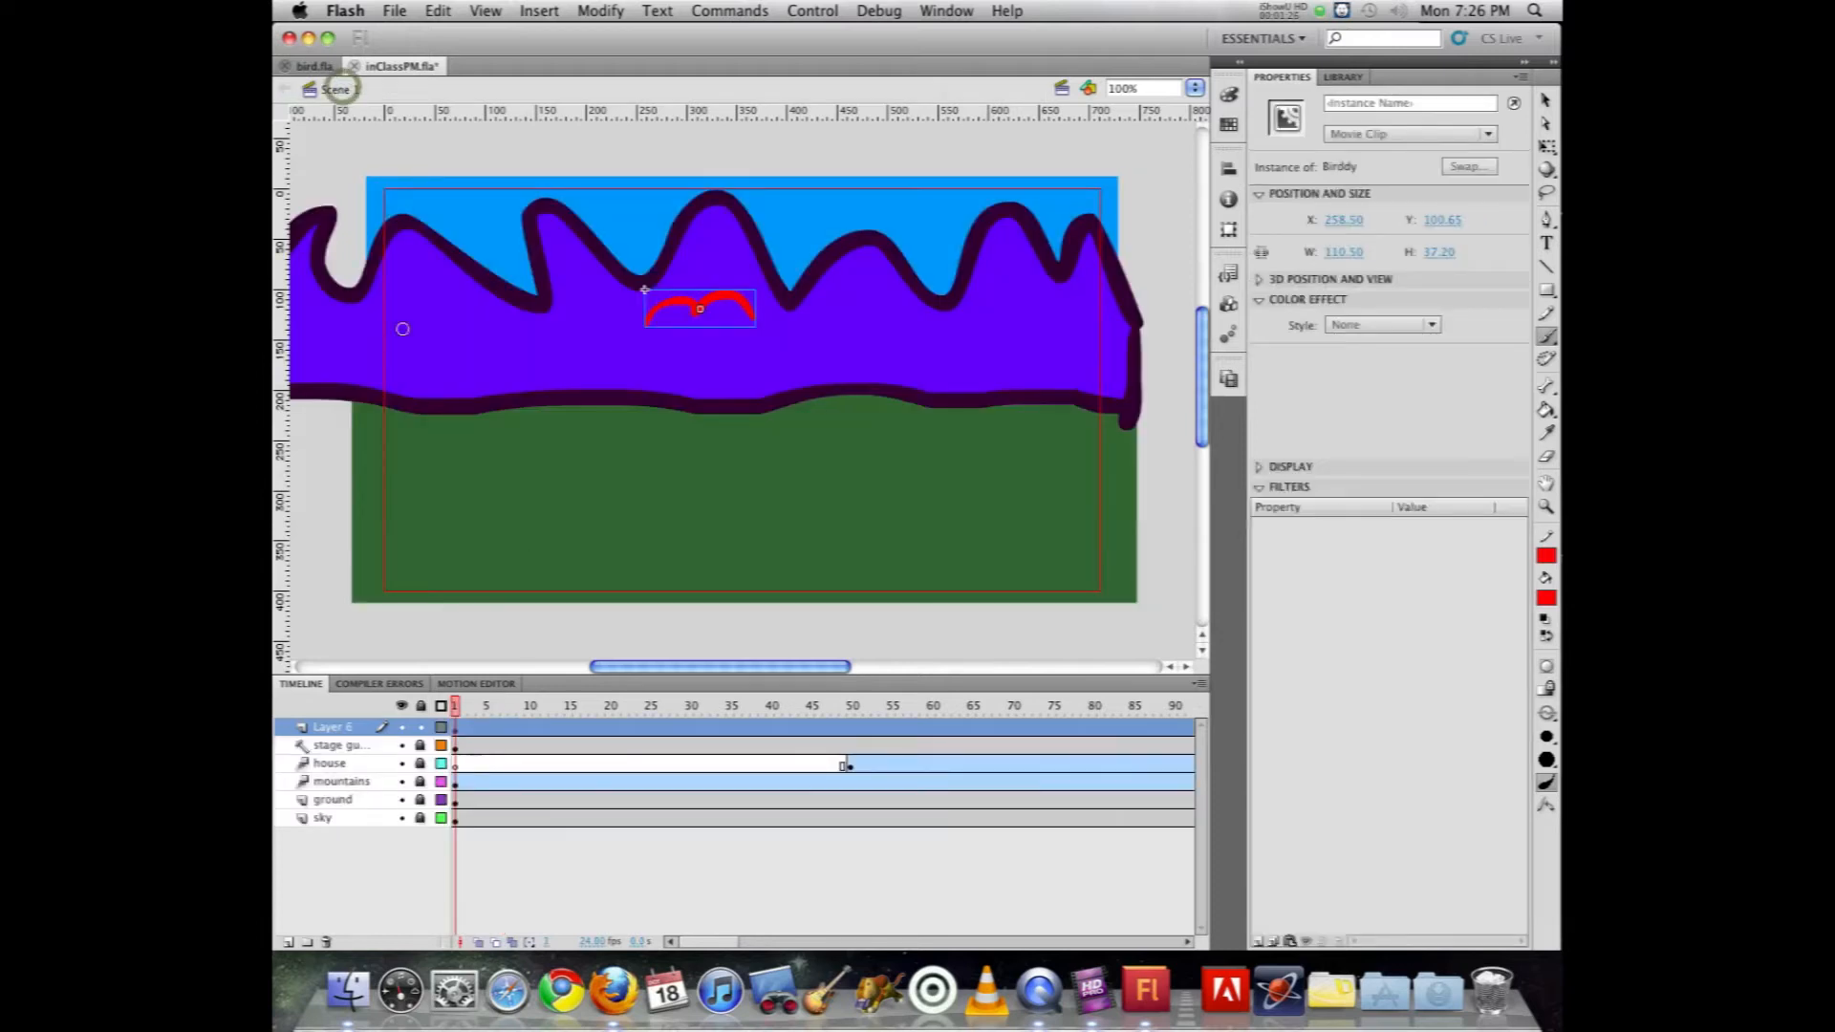
key(super+Return)
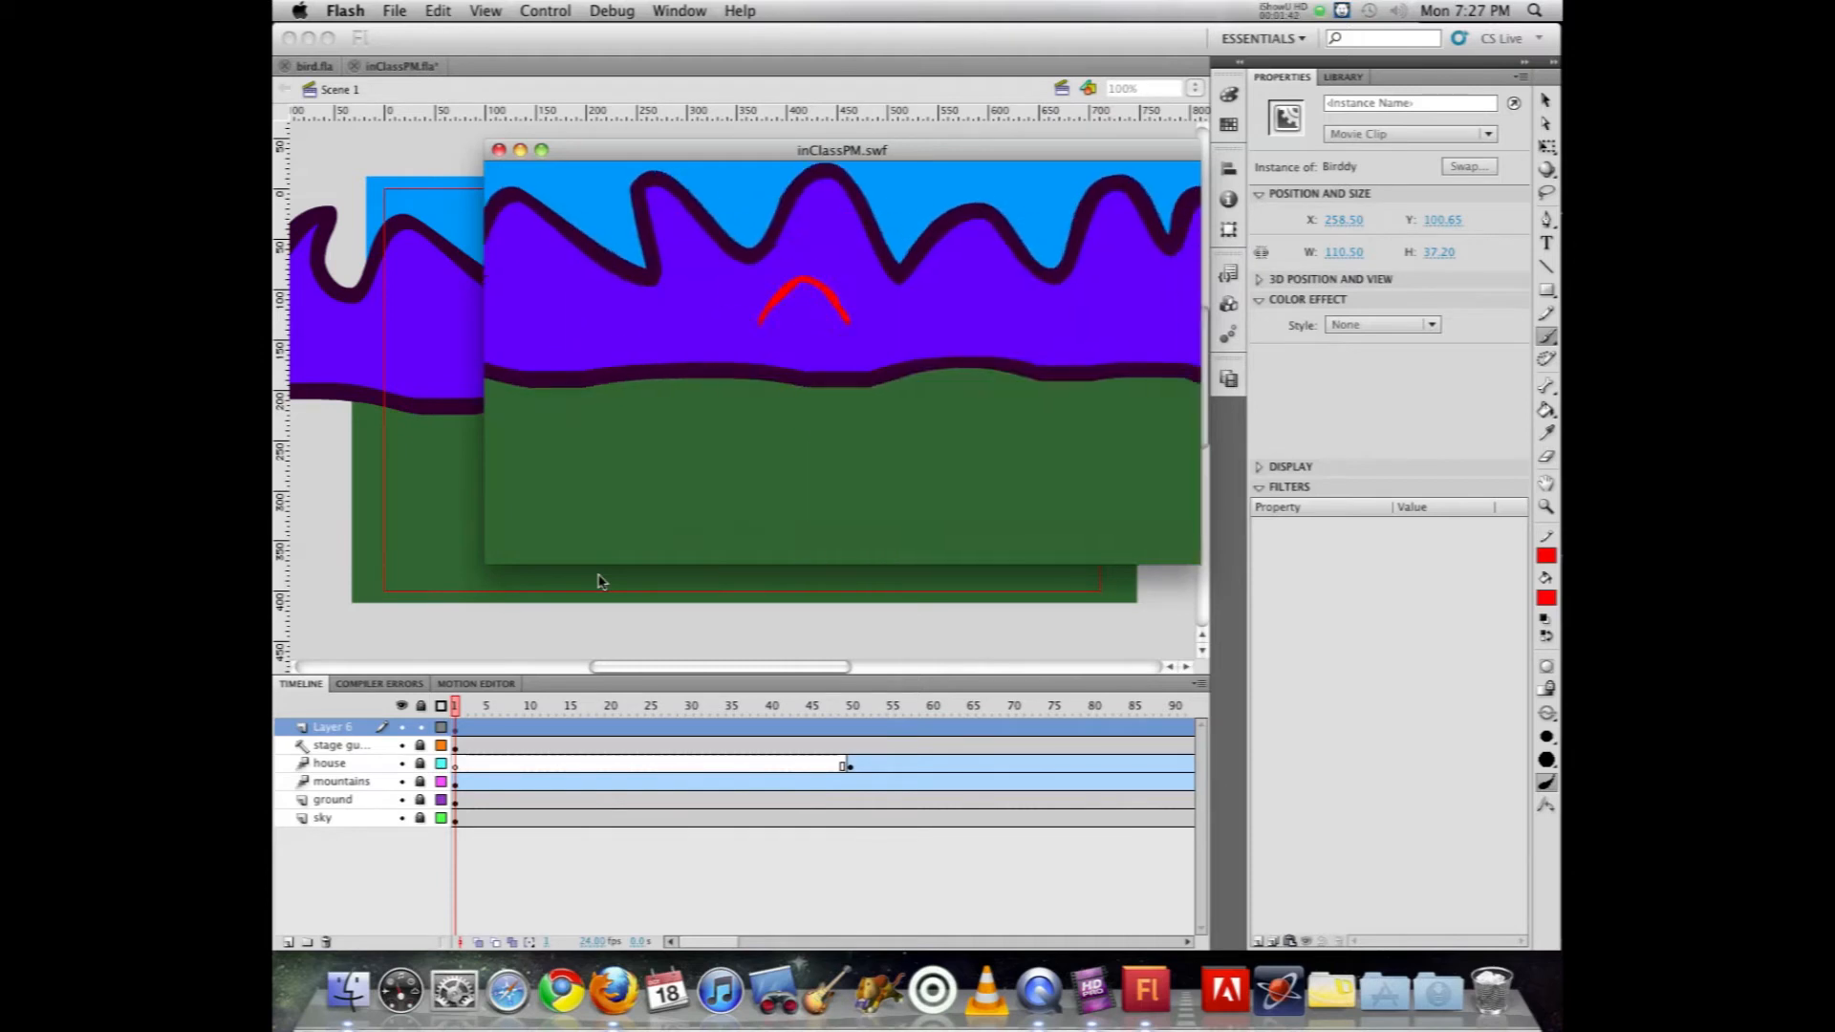
key(super+w)
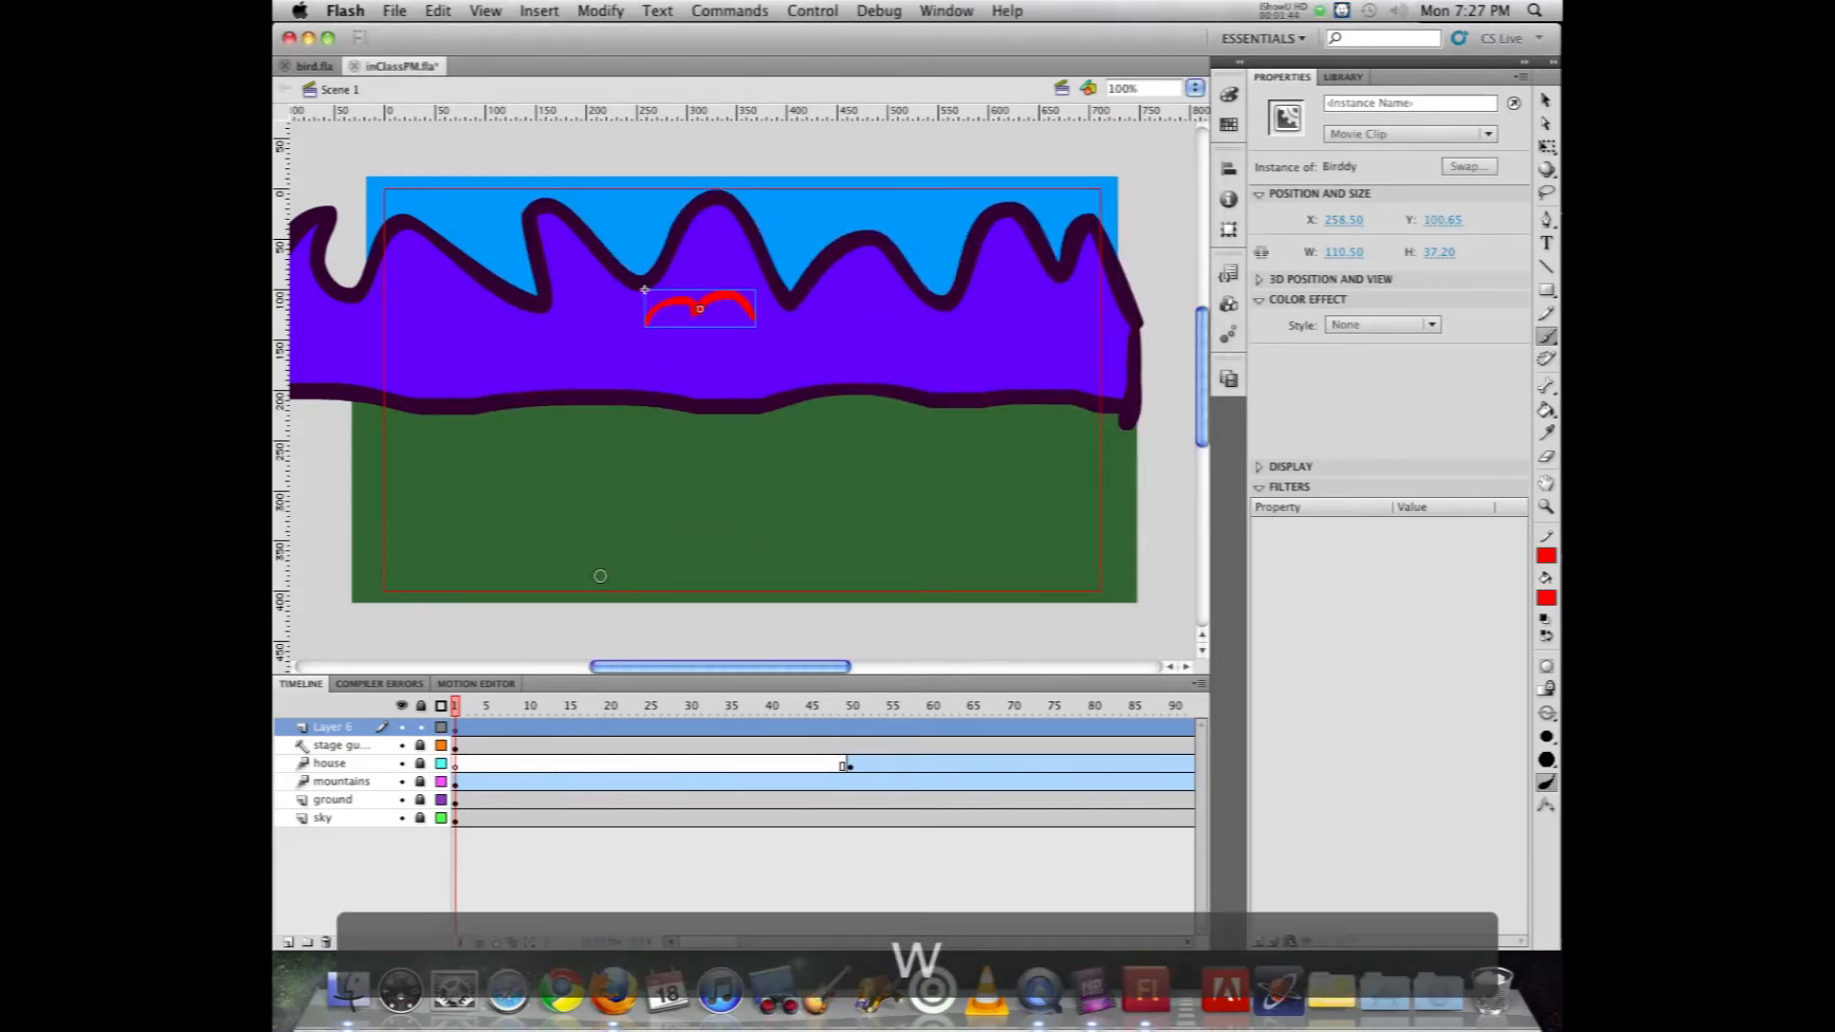
Step: Open the Birddy symbol and extend each of its seven wing drawings by one frame to slow the flapping
click(1545, 101)
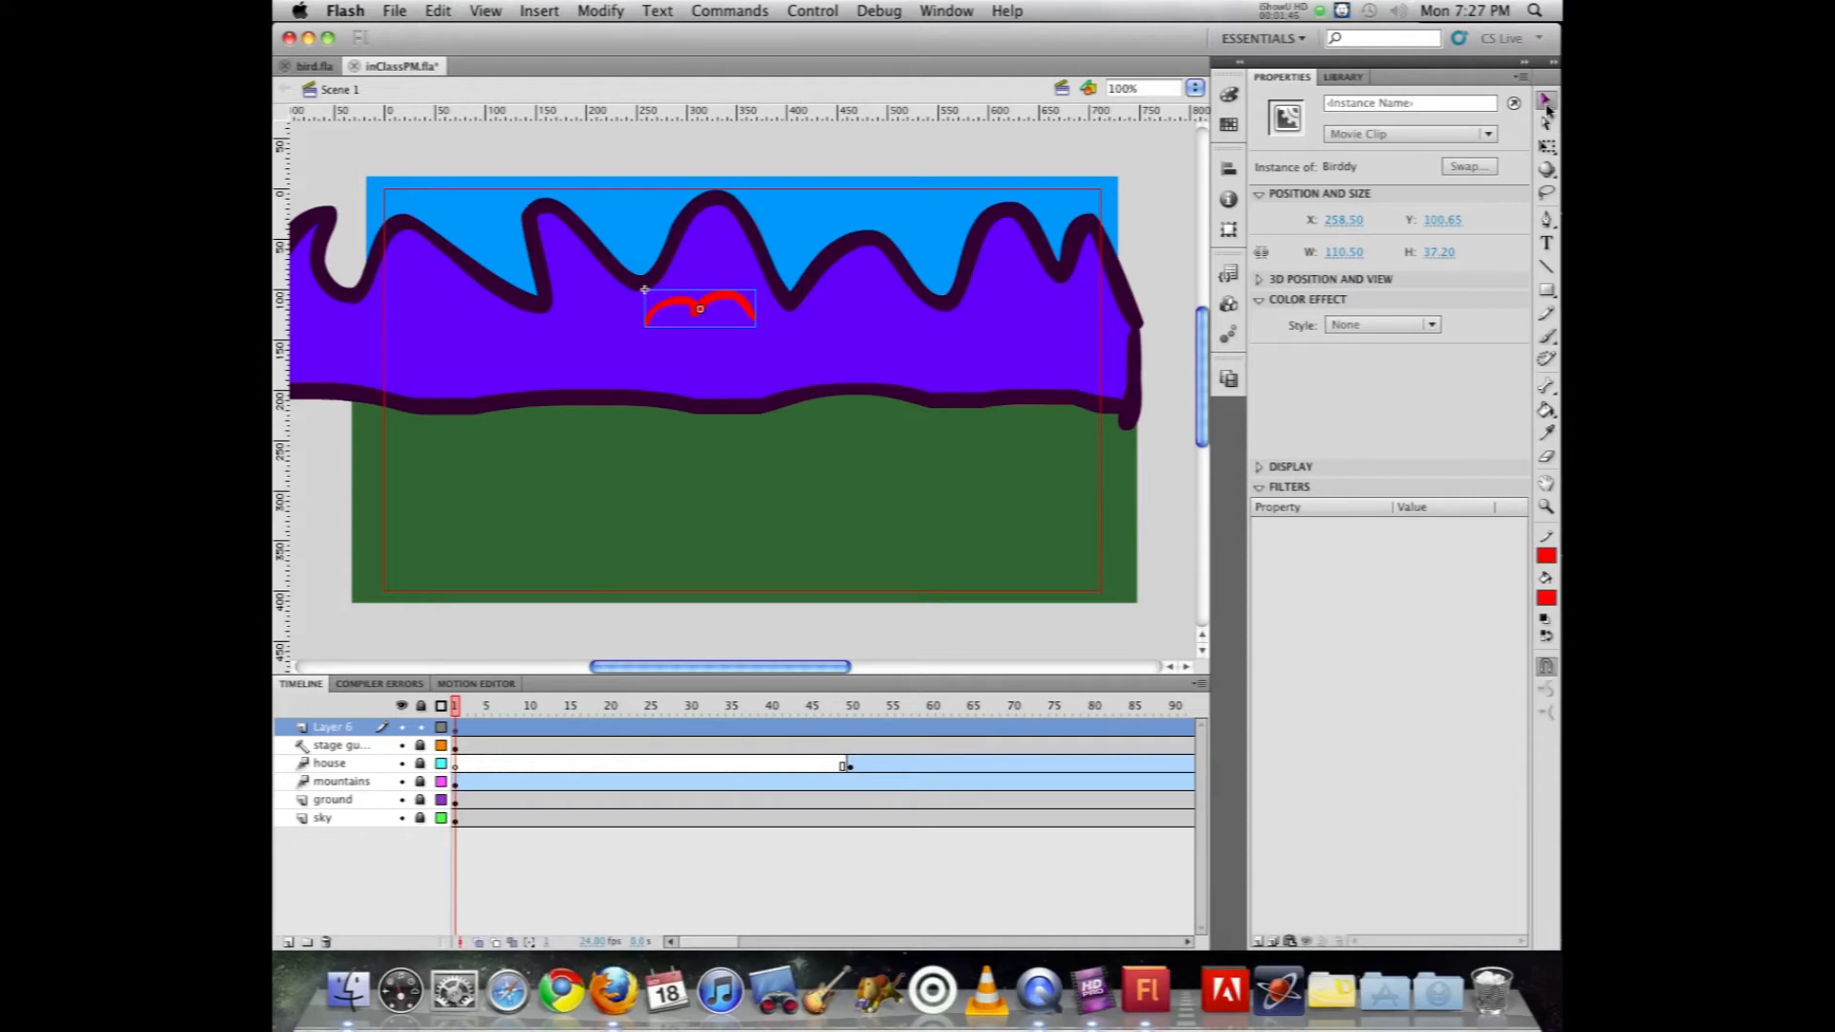
double_click(712, 315)
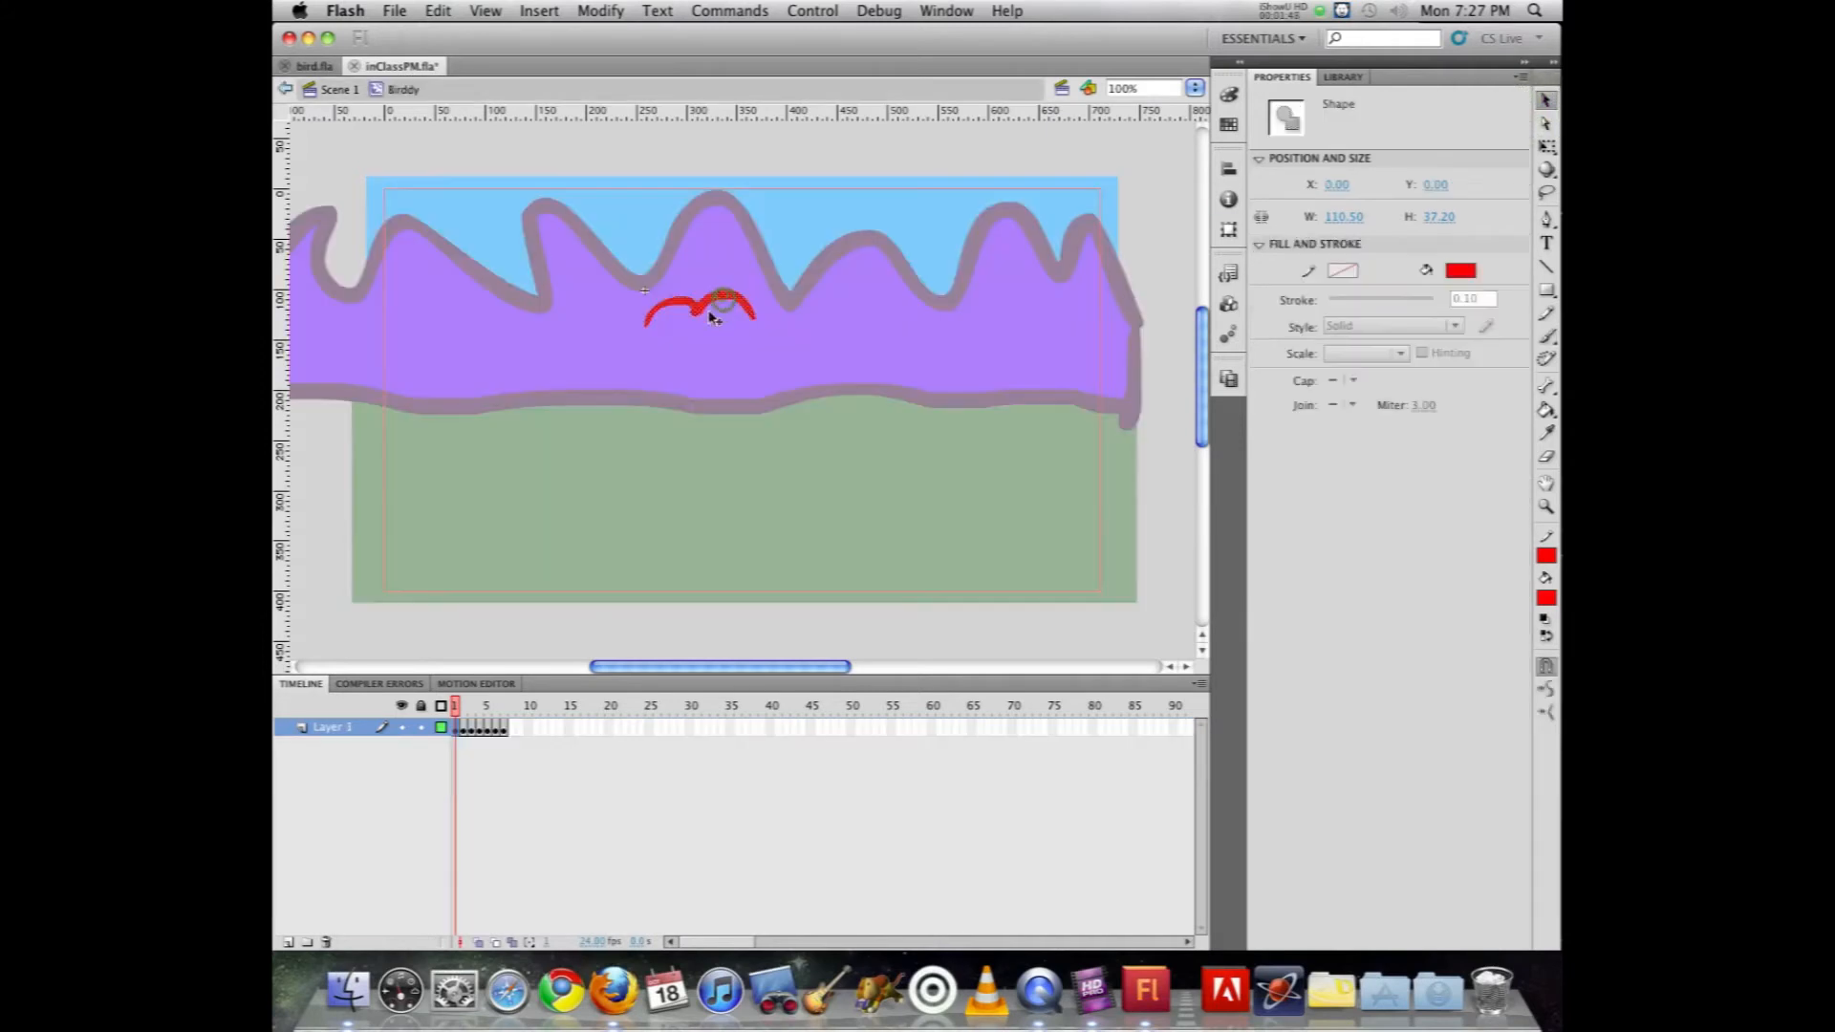
key(F5)
click(468, 729)
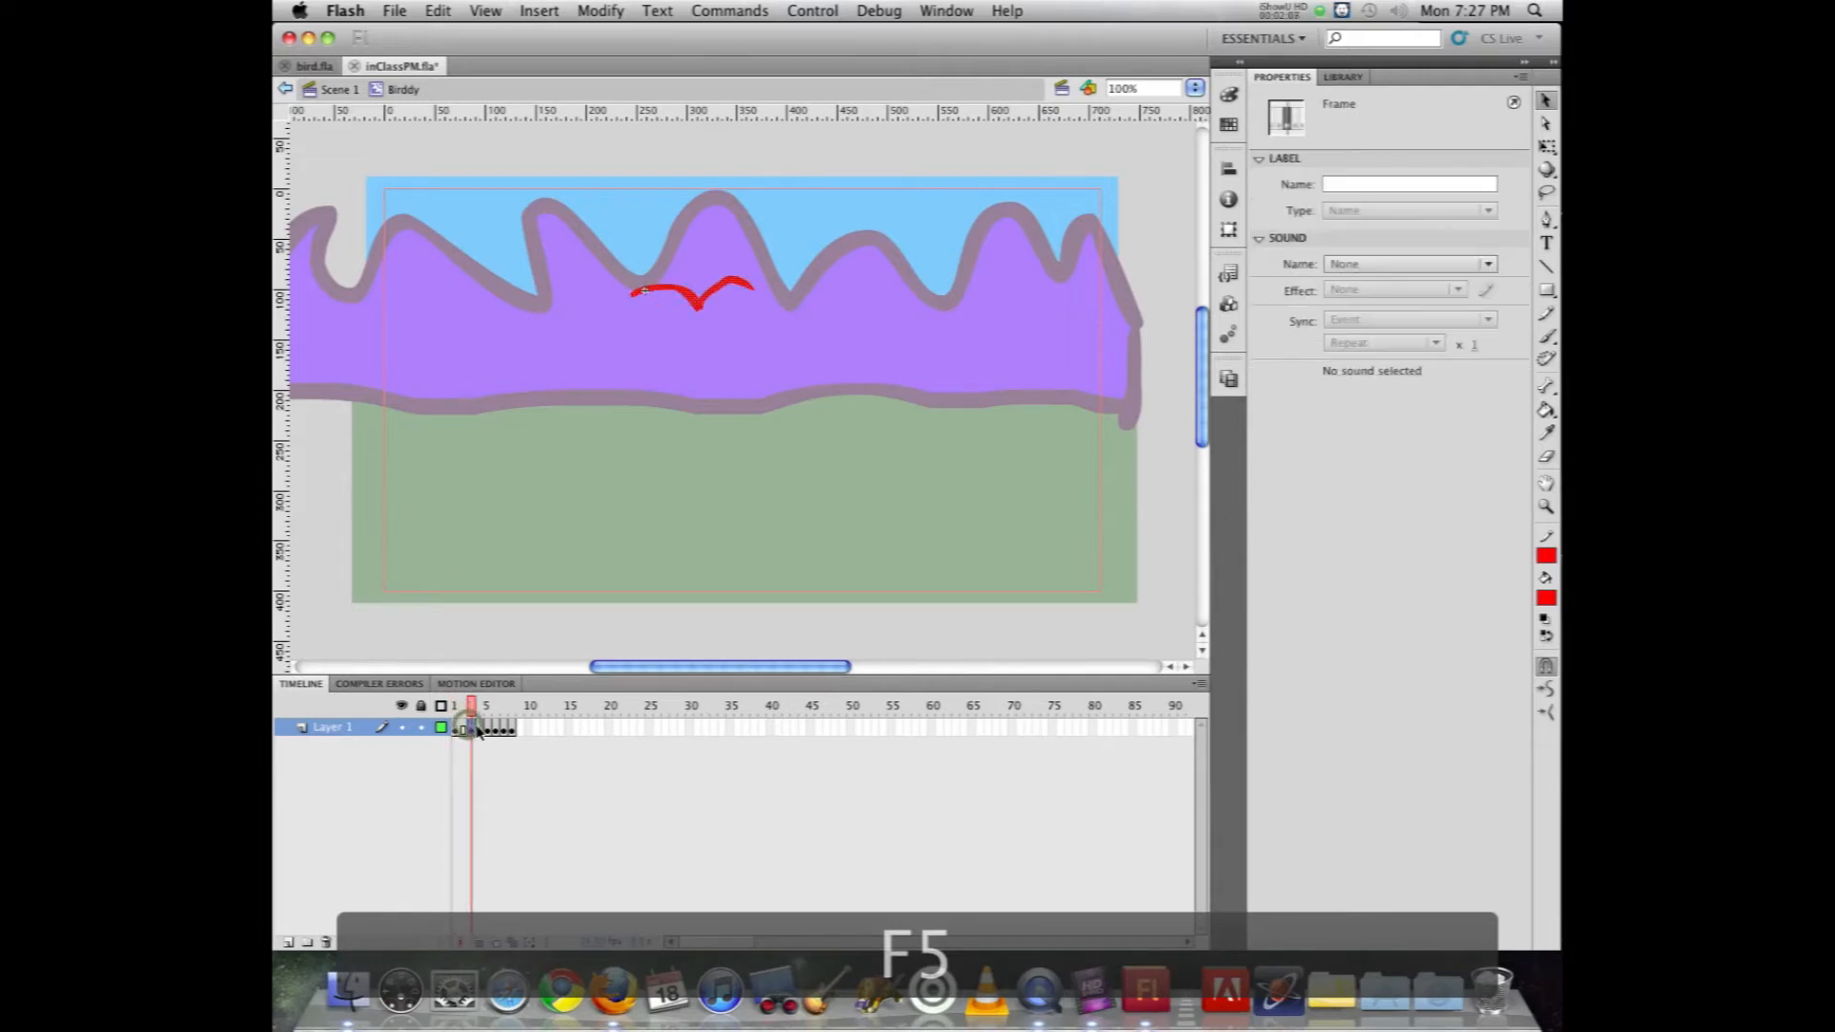
key(F5)
click(488, 730)
key(F5)
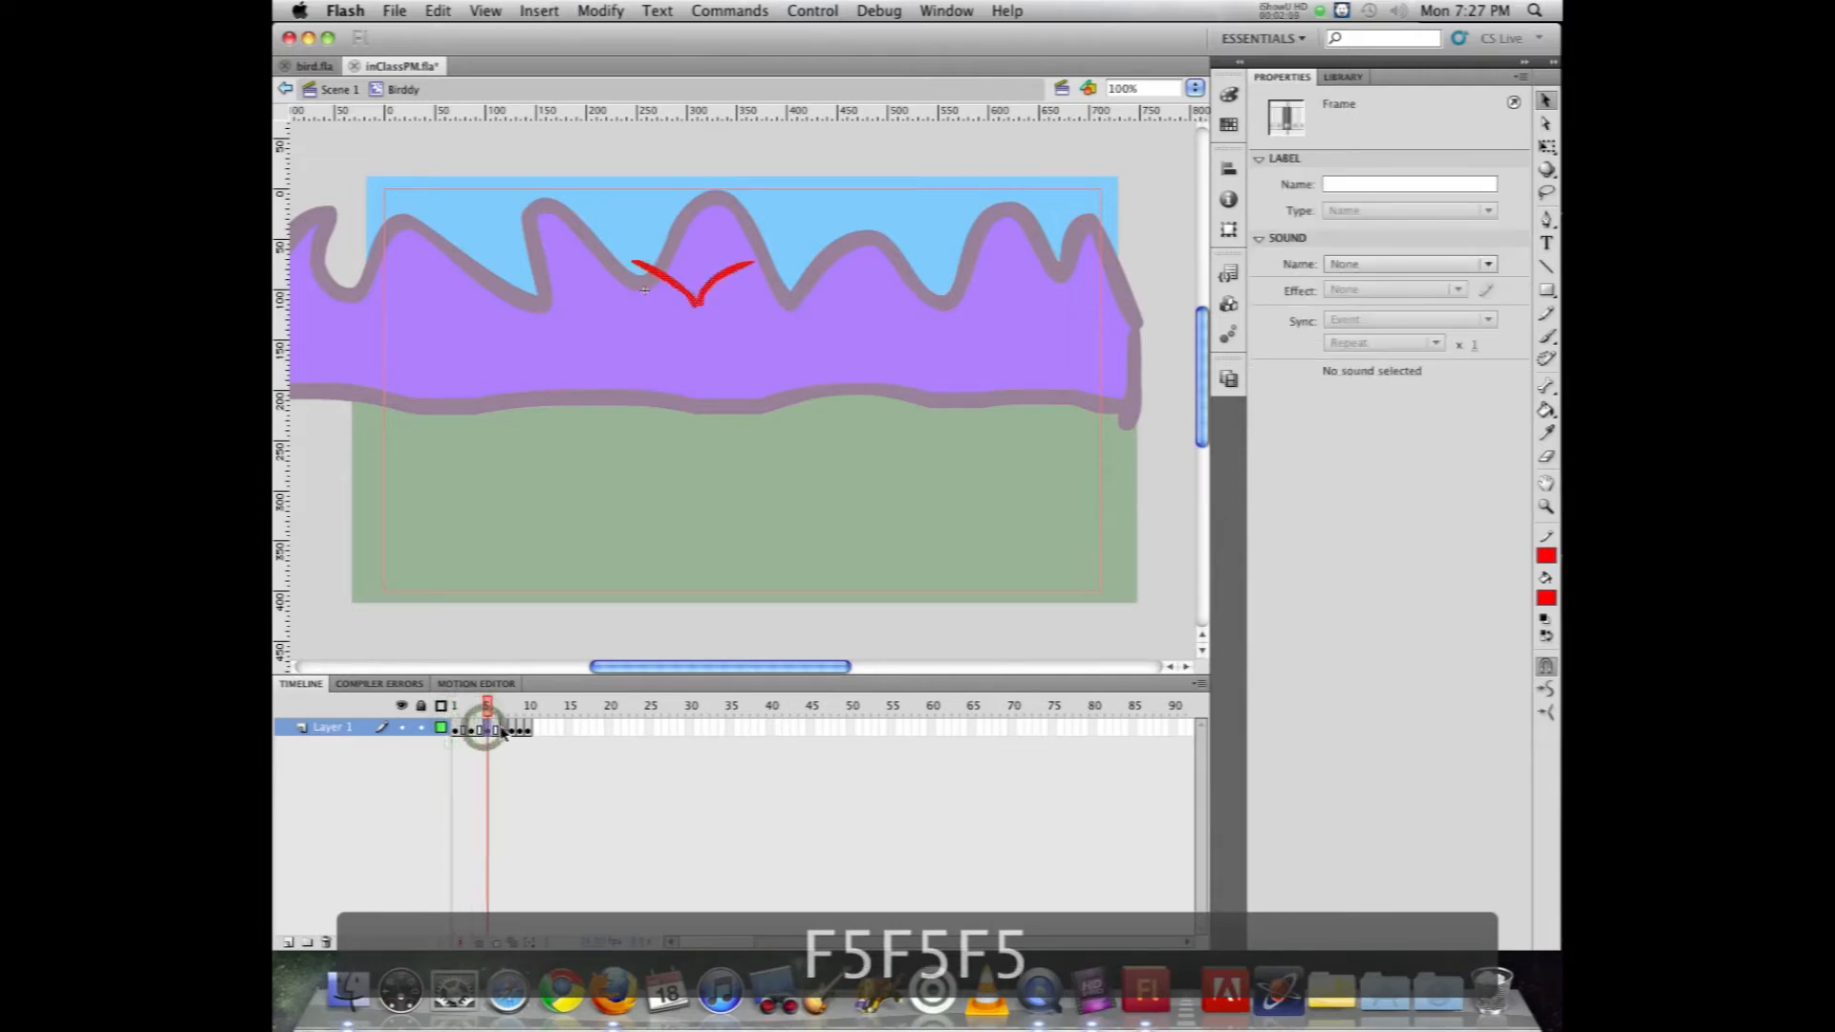
click(503, 730)
key(F5)
click(520, 729)
key(F5)
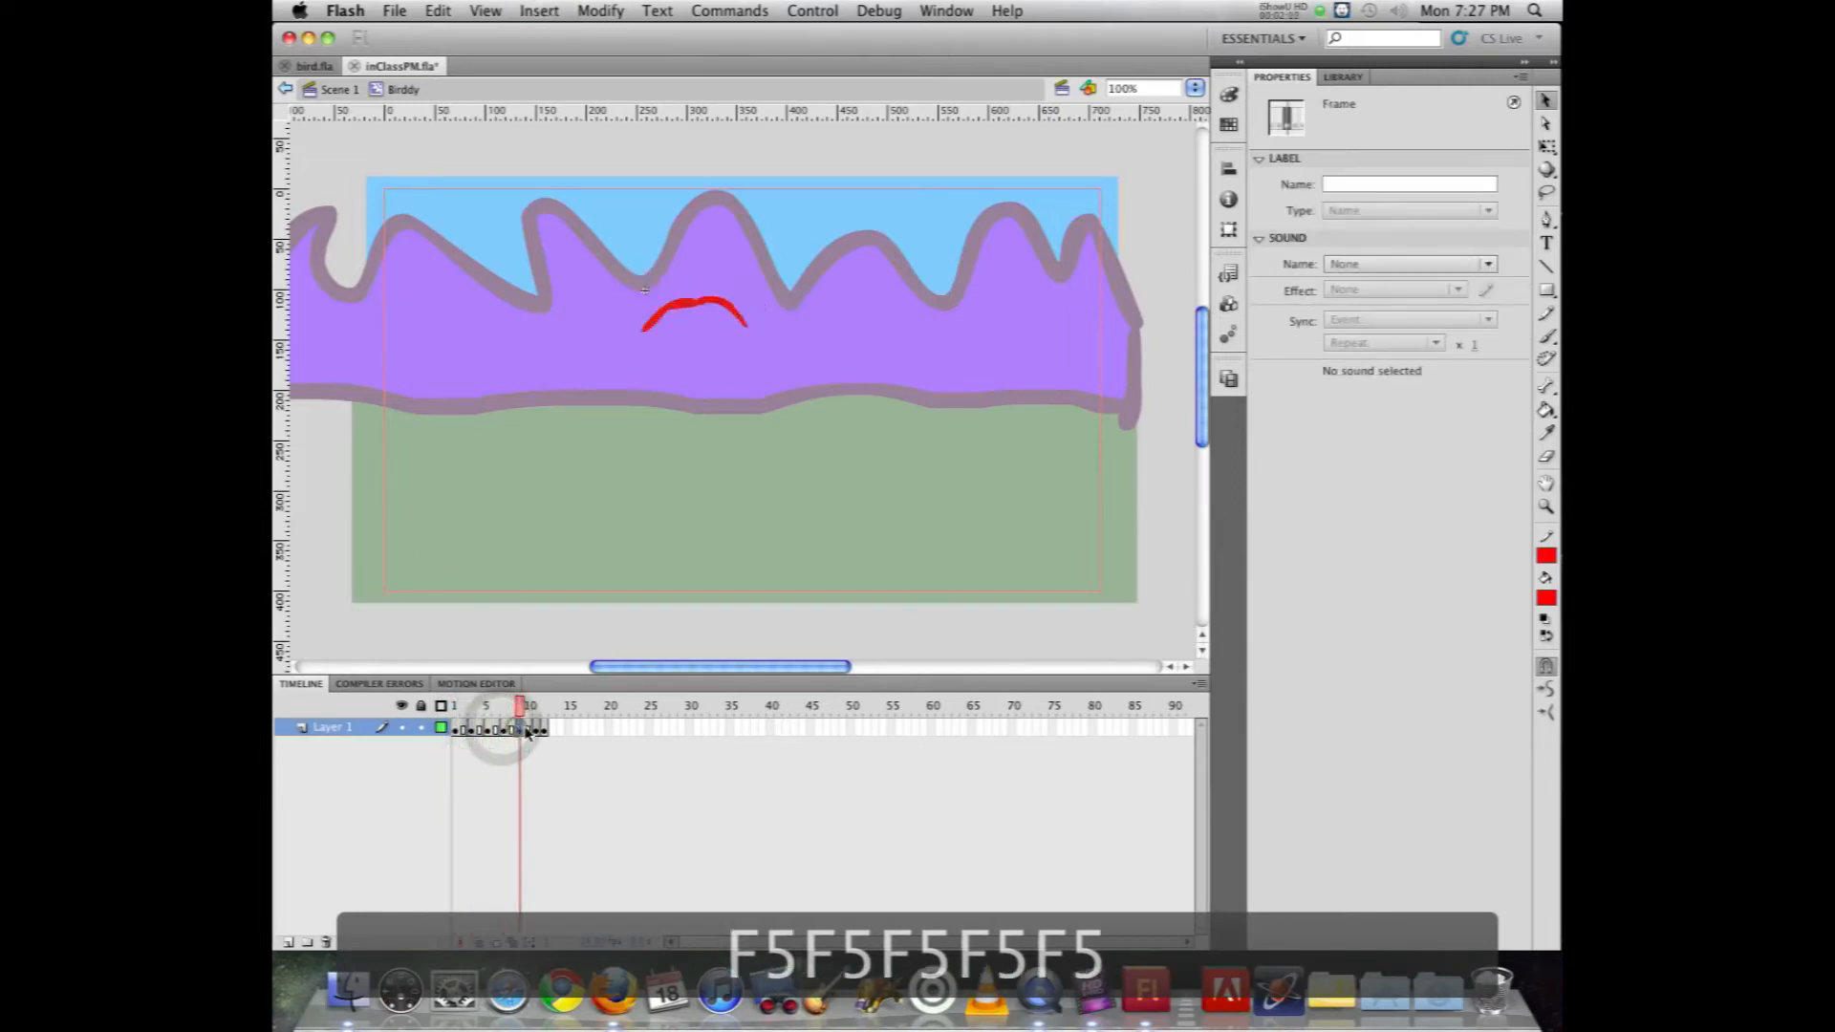
click(536, 730)
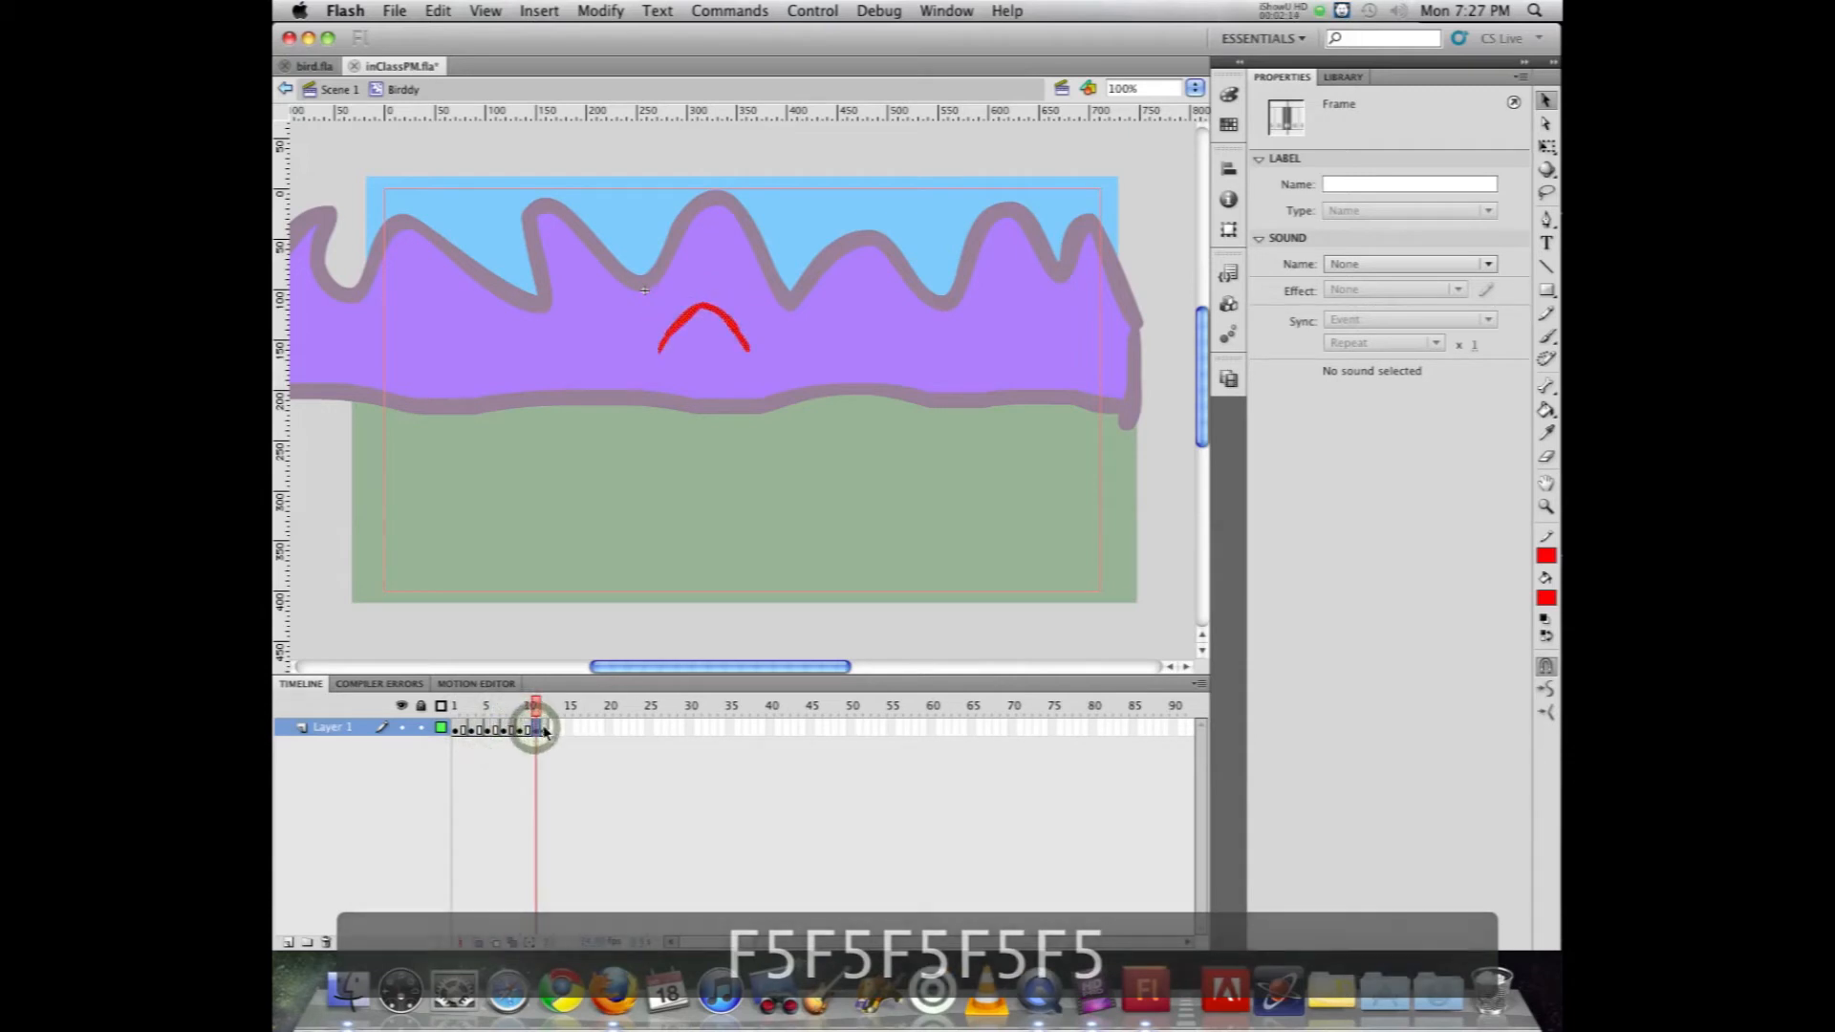
click(545, 731)
click(535, 731)
key(F5)
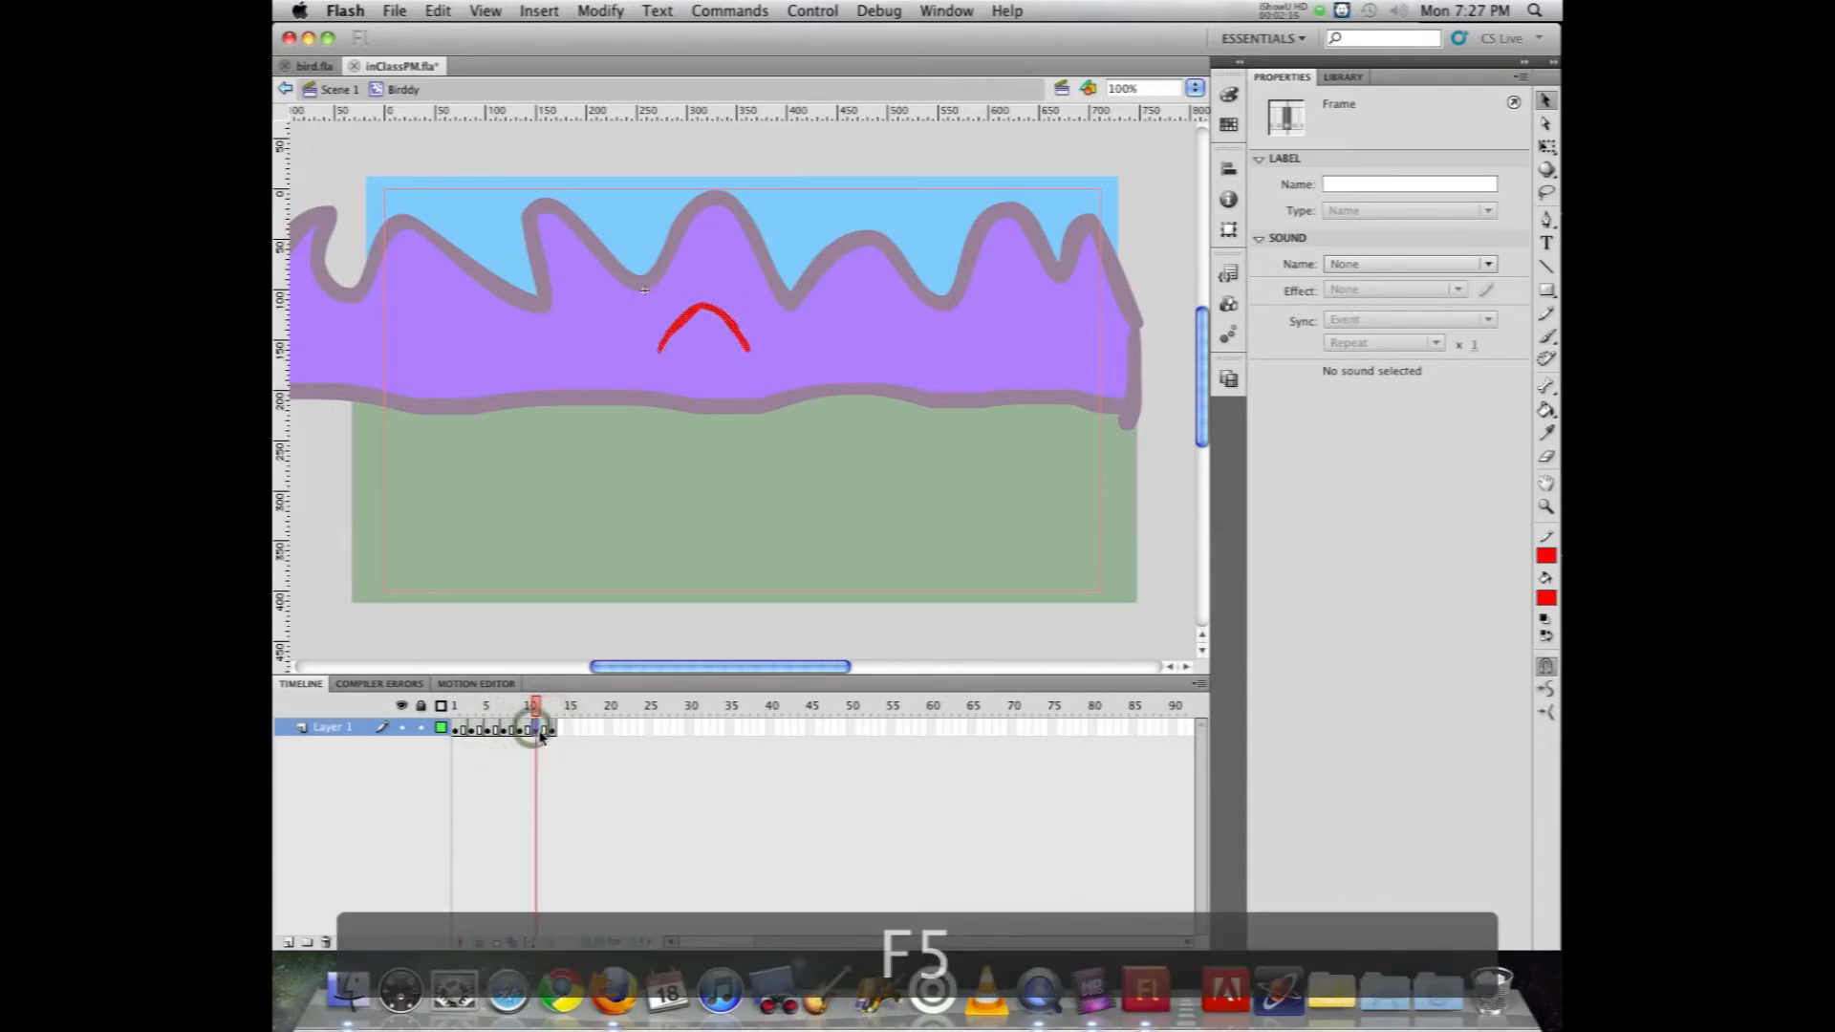
click(548, 732)
key(F5)
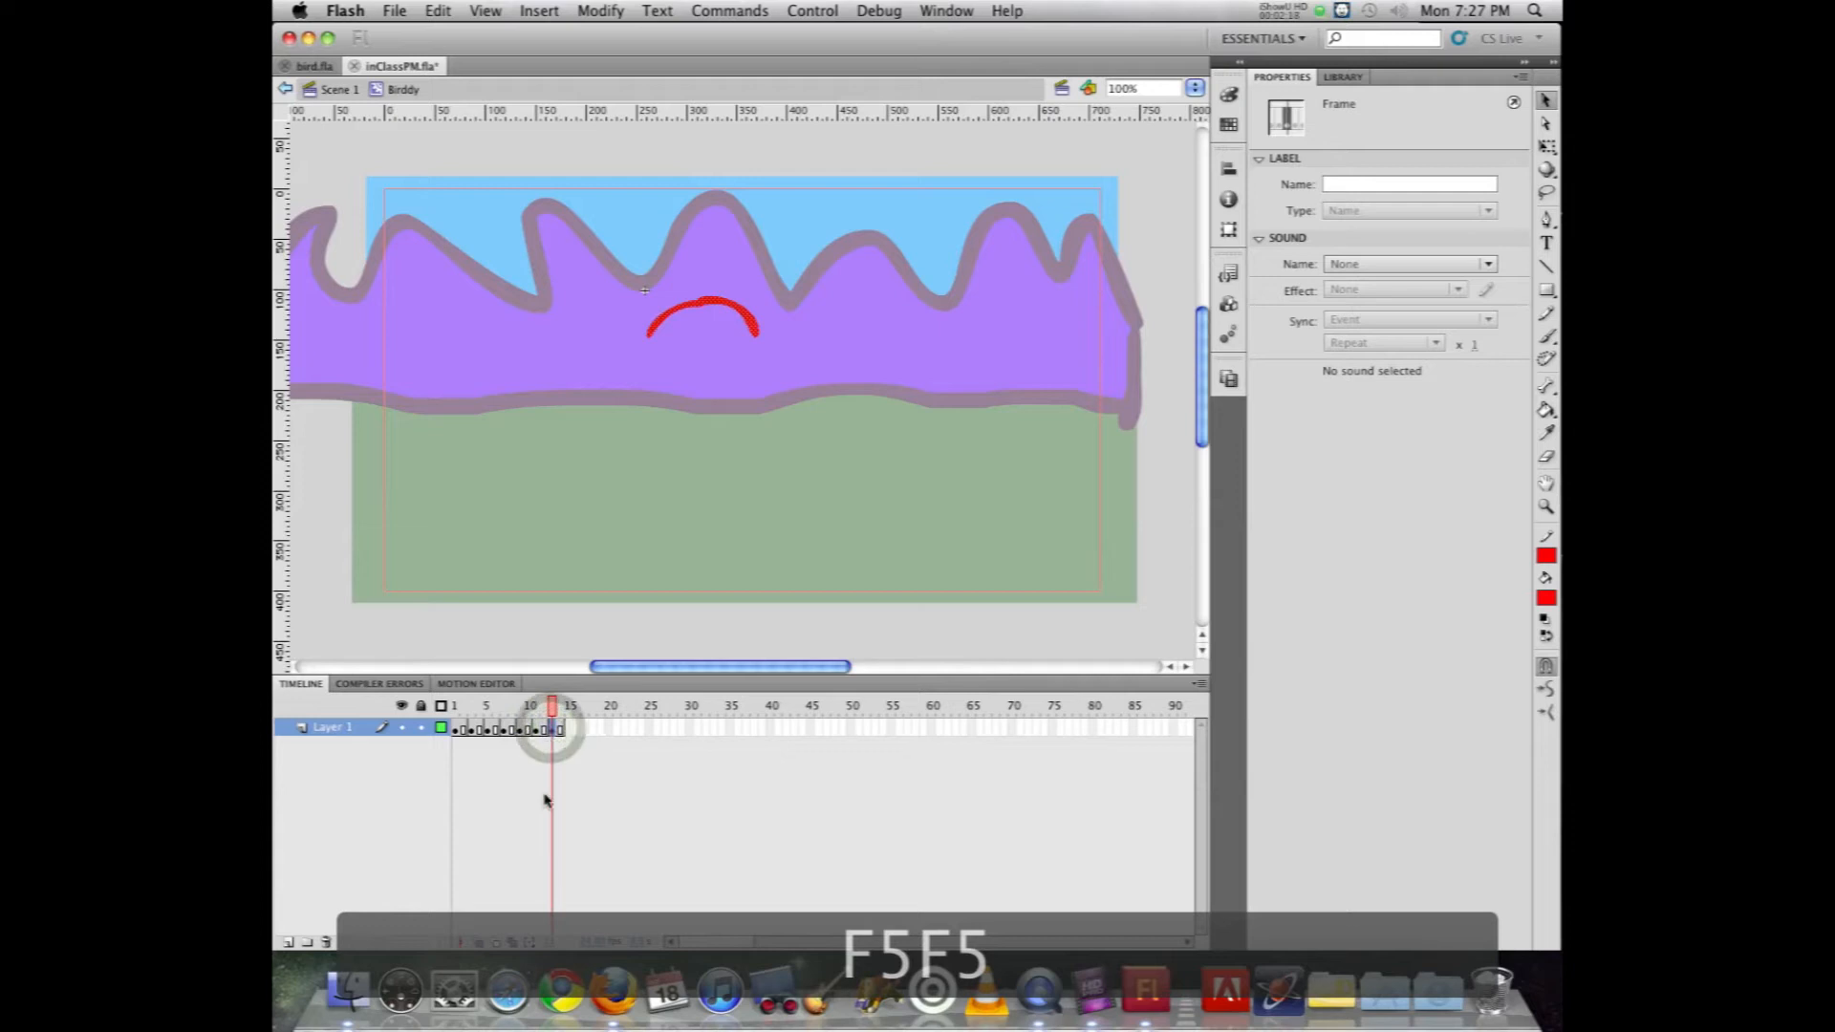
Step: Test the movie again to check the slower wing flap, closing the preview when done
key(super+Return)
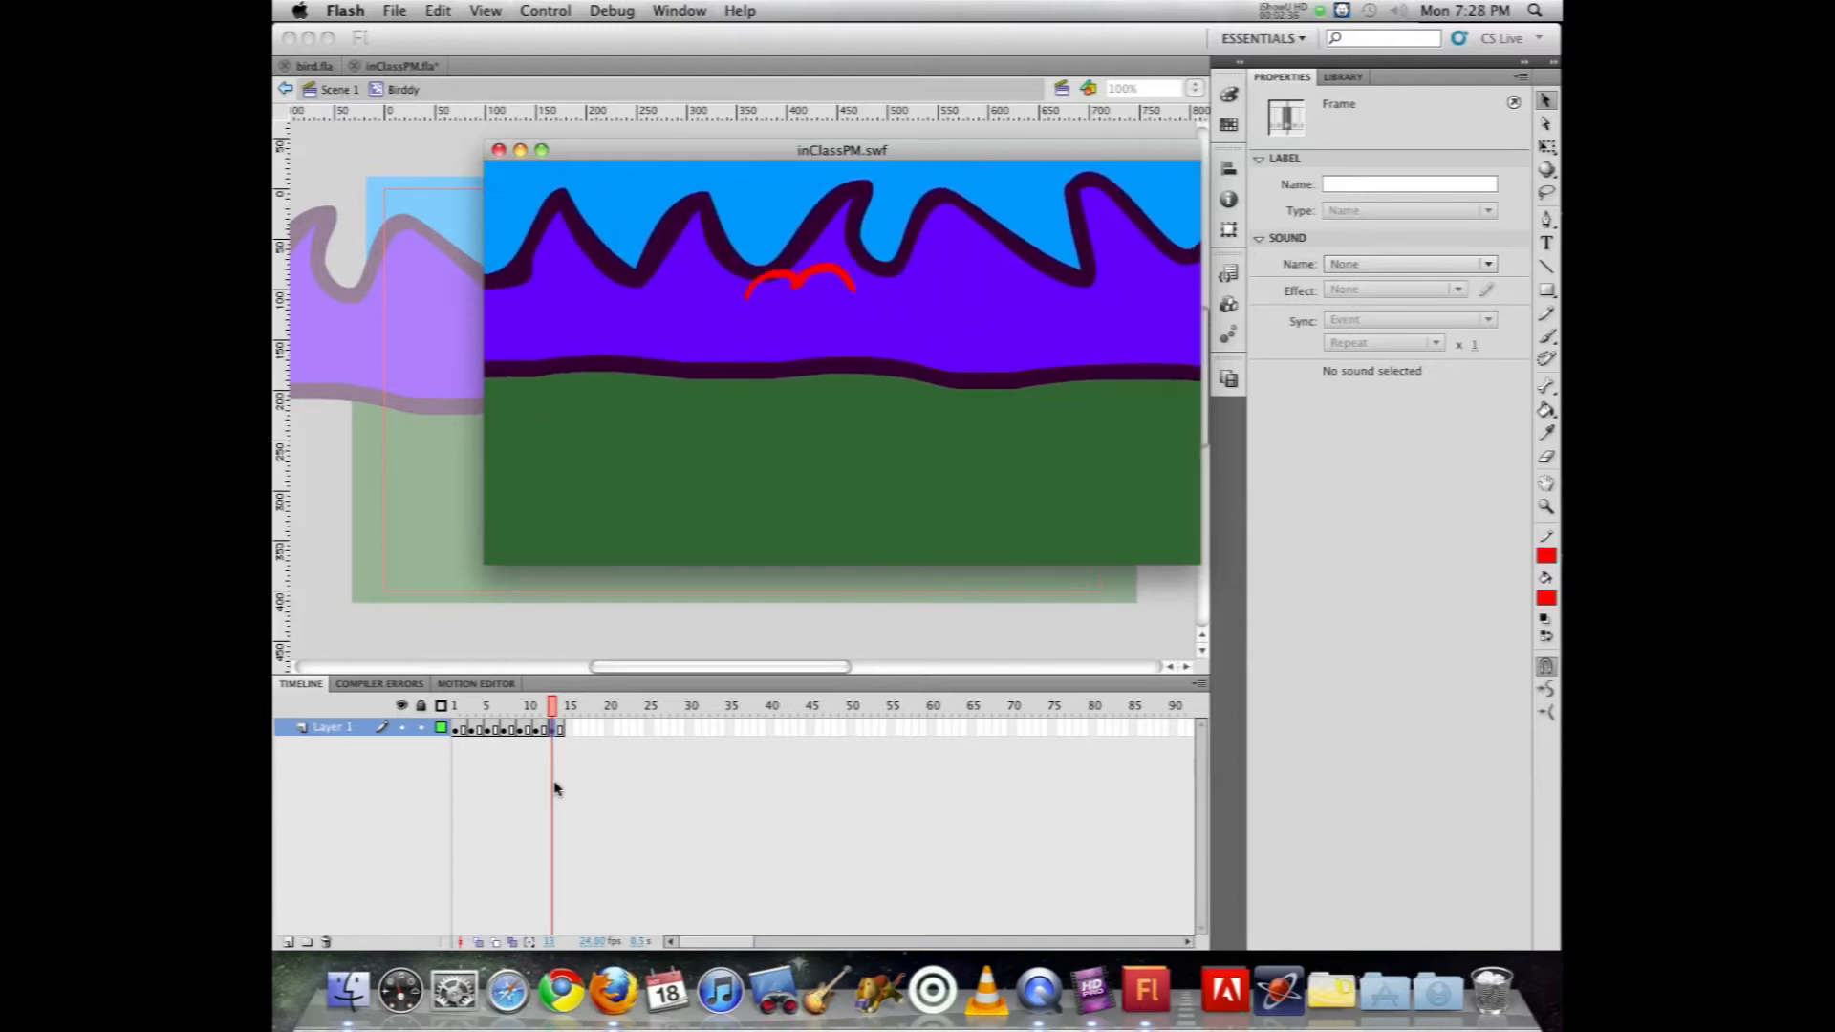
key(super+w)
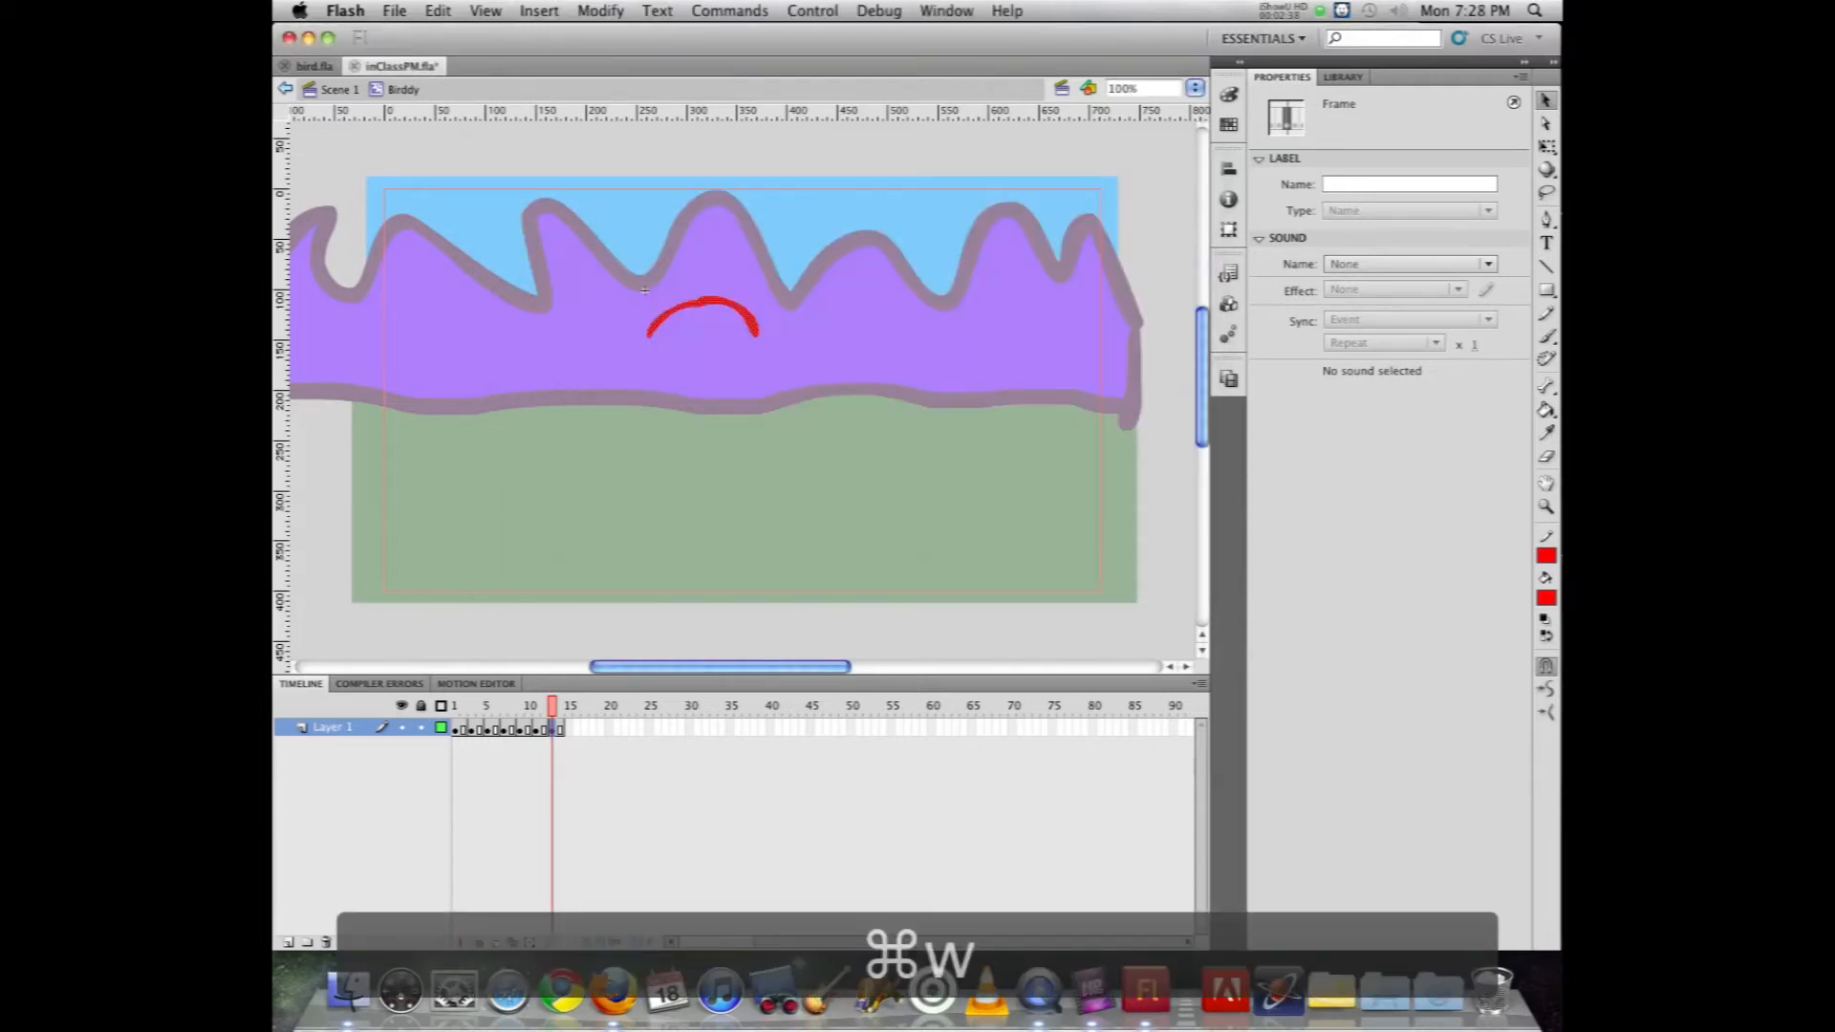
Step: Return to Scene 1, delete the bird instance from Layer 6 at frame 1, and save the document
click(330, 89)
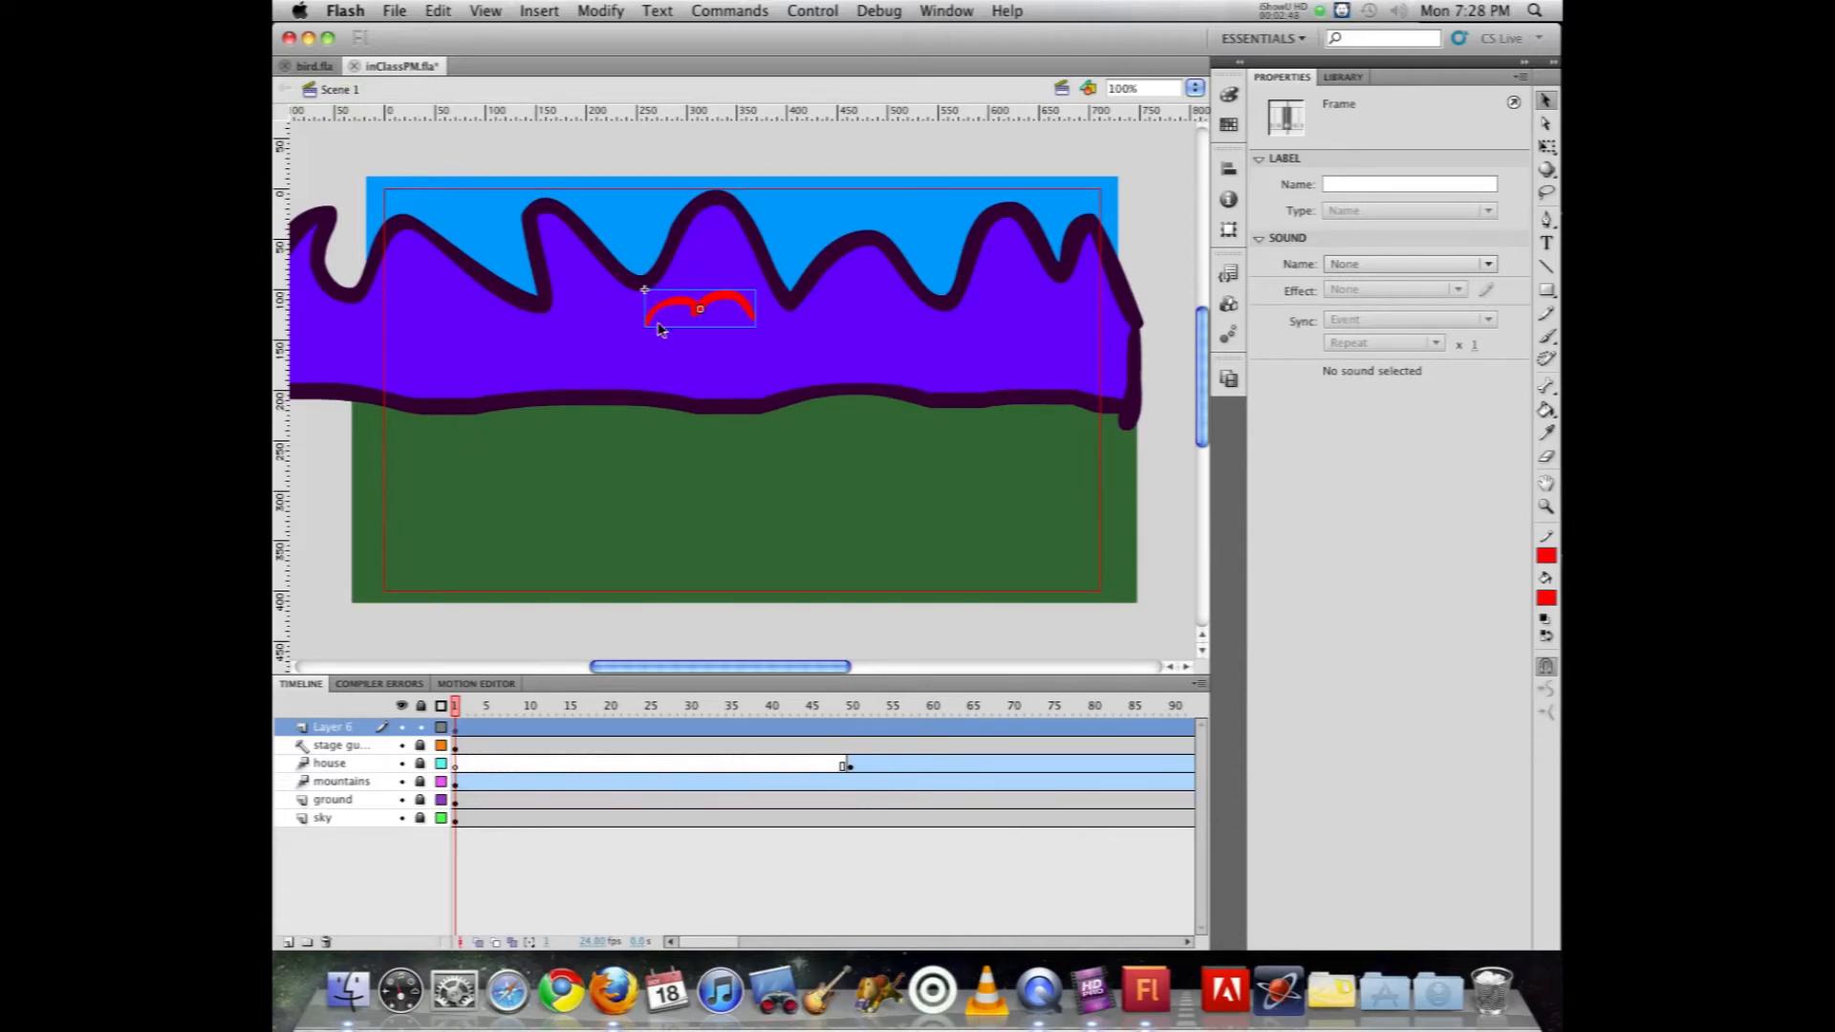
key(Delete)
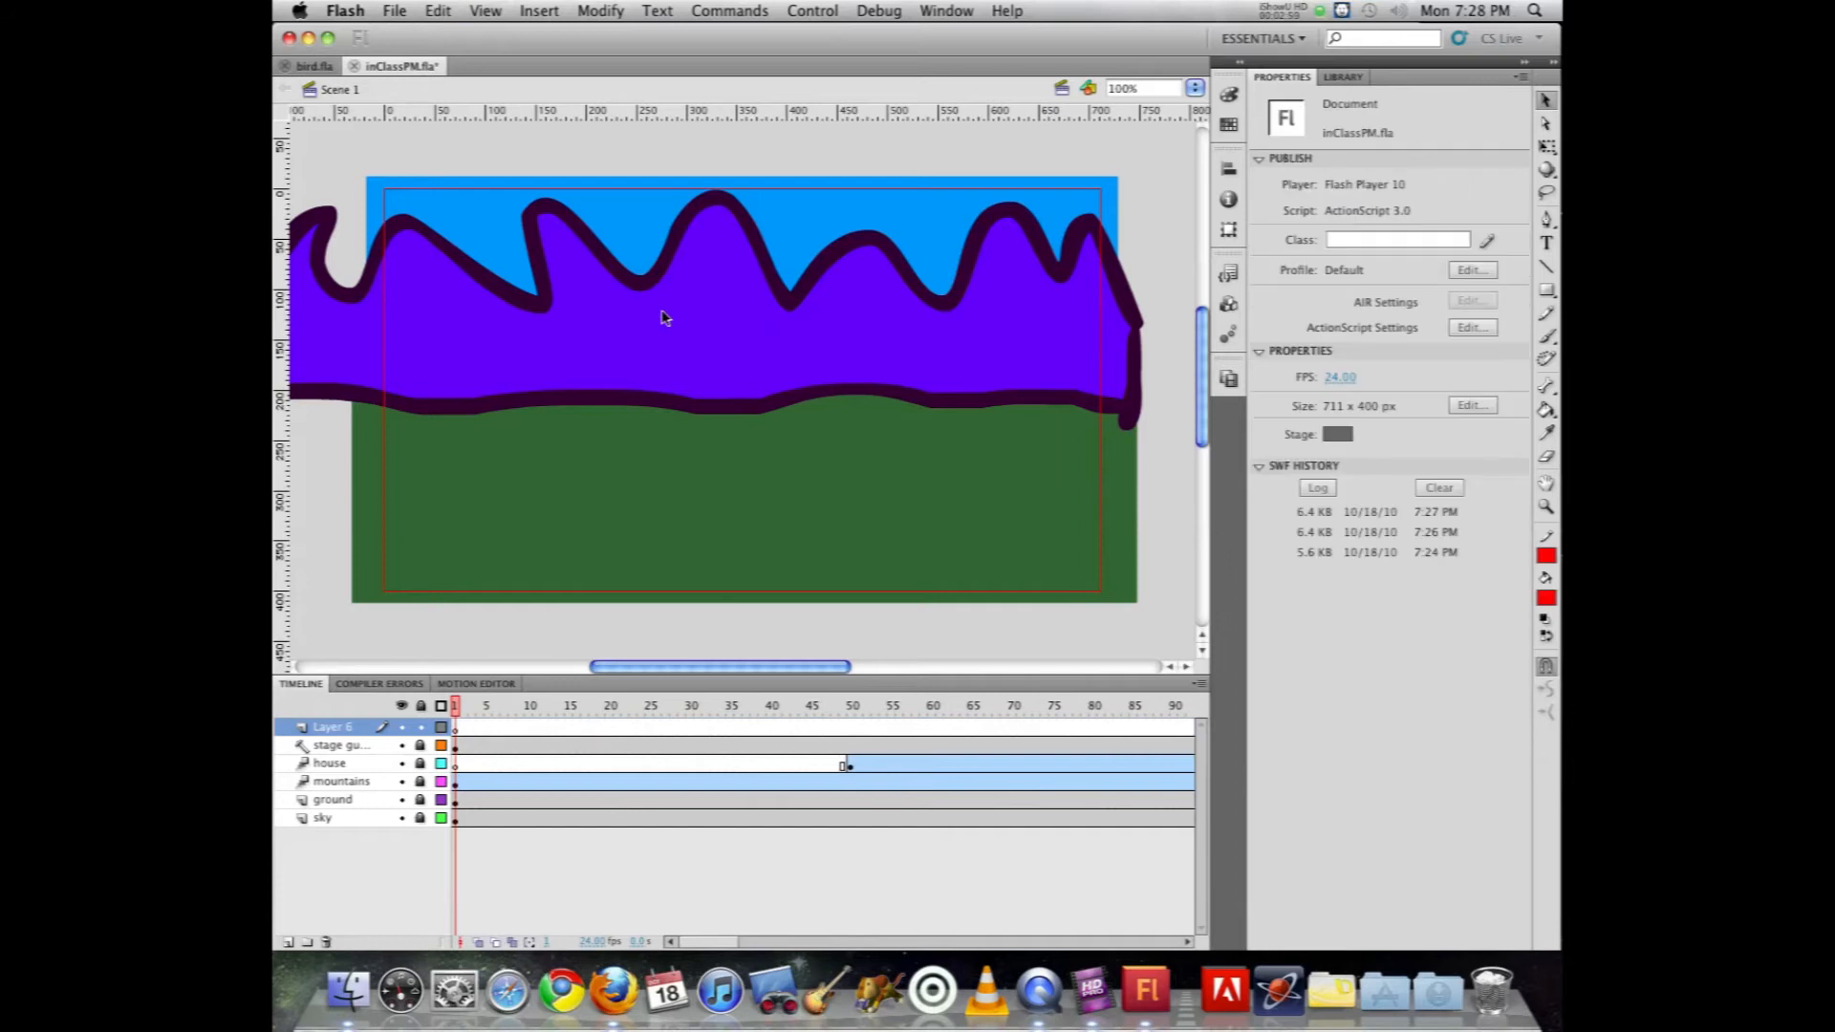
key(super+s)
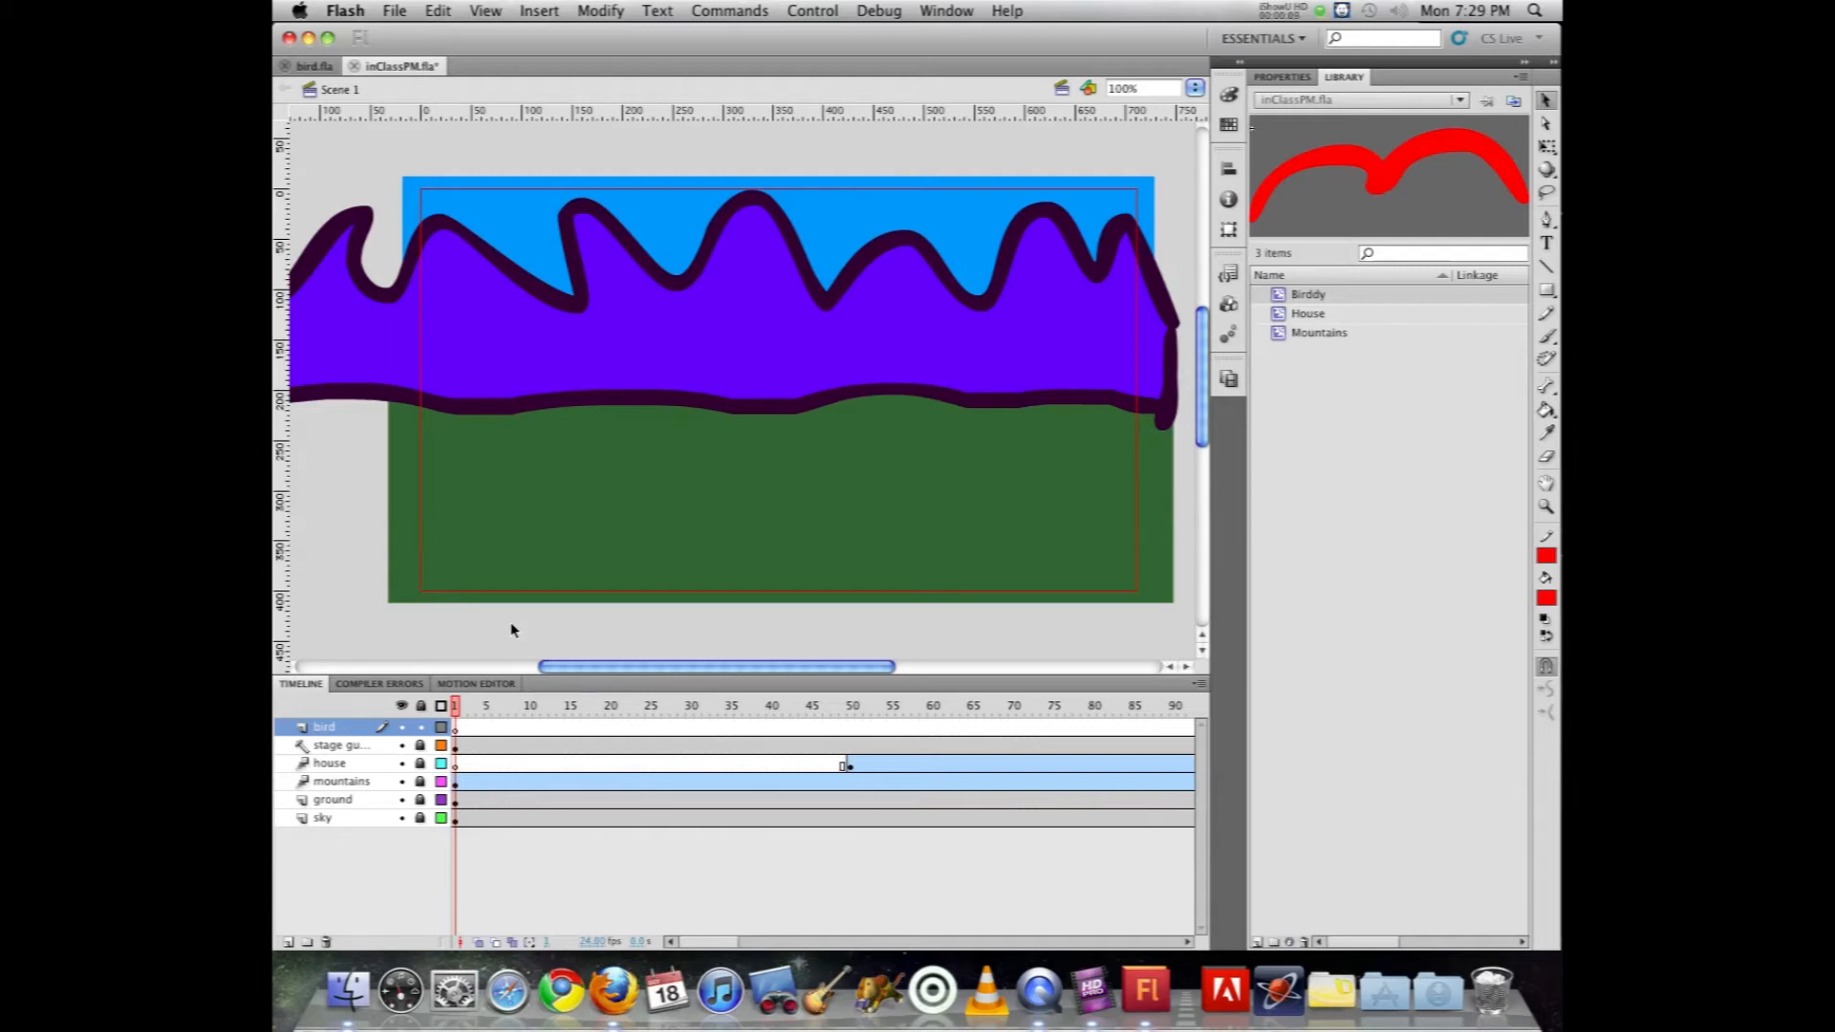
Step: Show the bird.fla library, then switch to the bird.fla document and test its flapping bird, closing the preview when done
click(1345, 101)
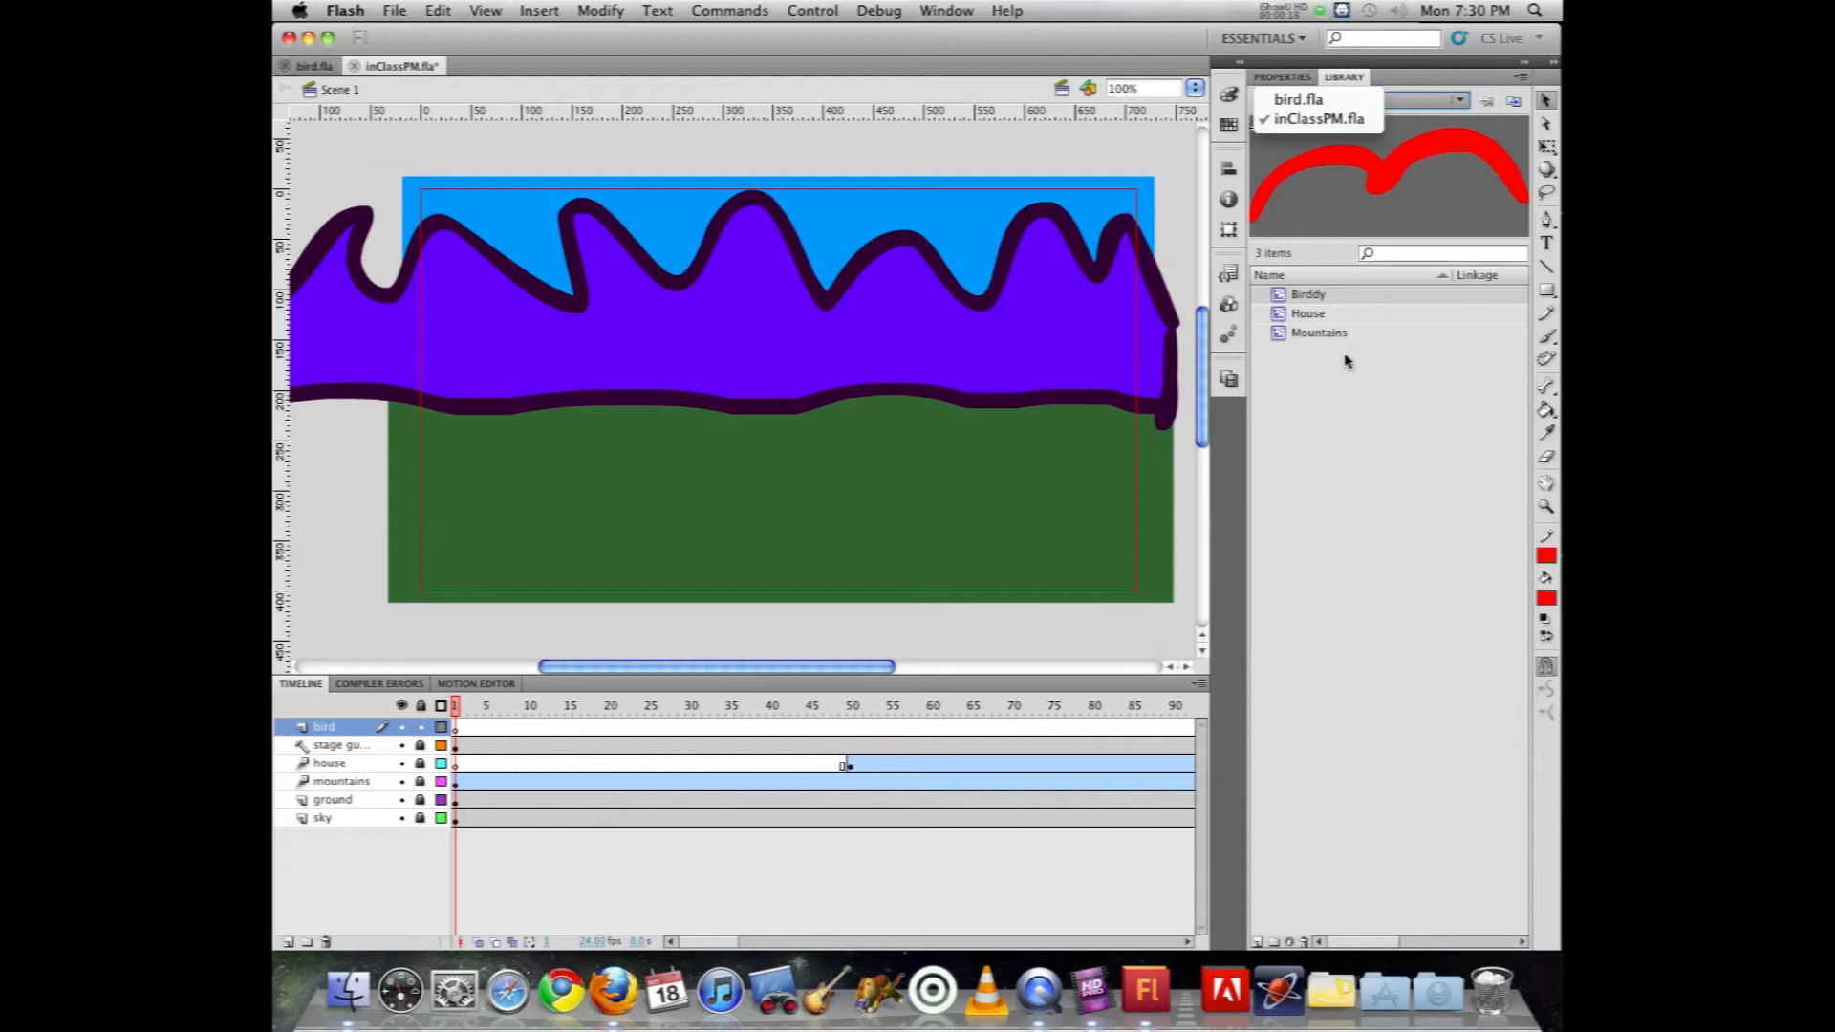
click(1322, 98)
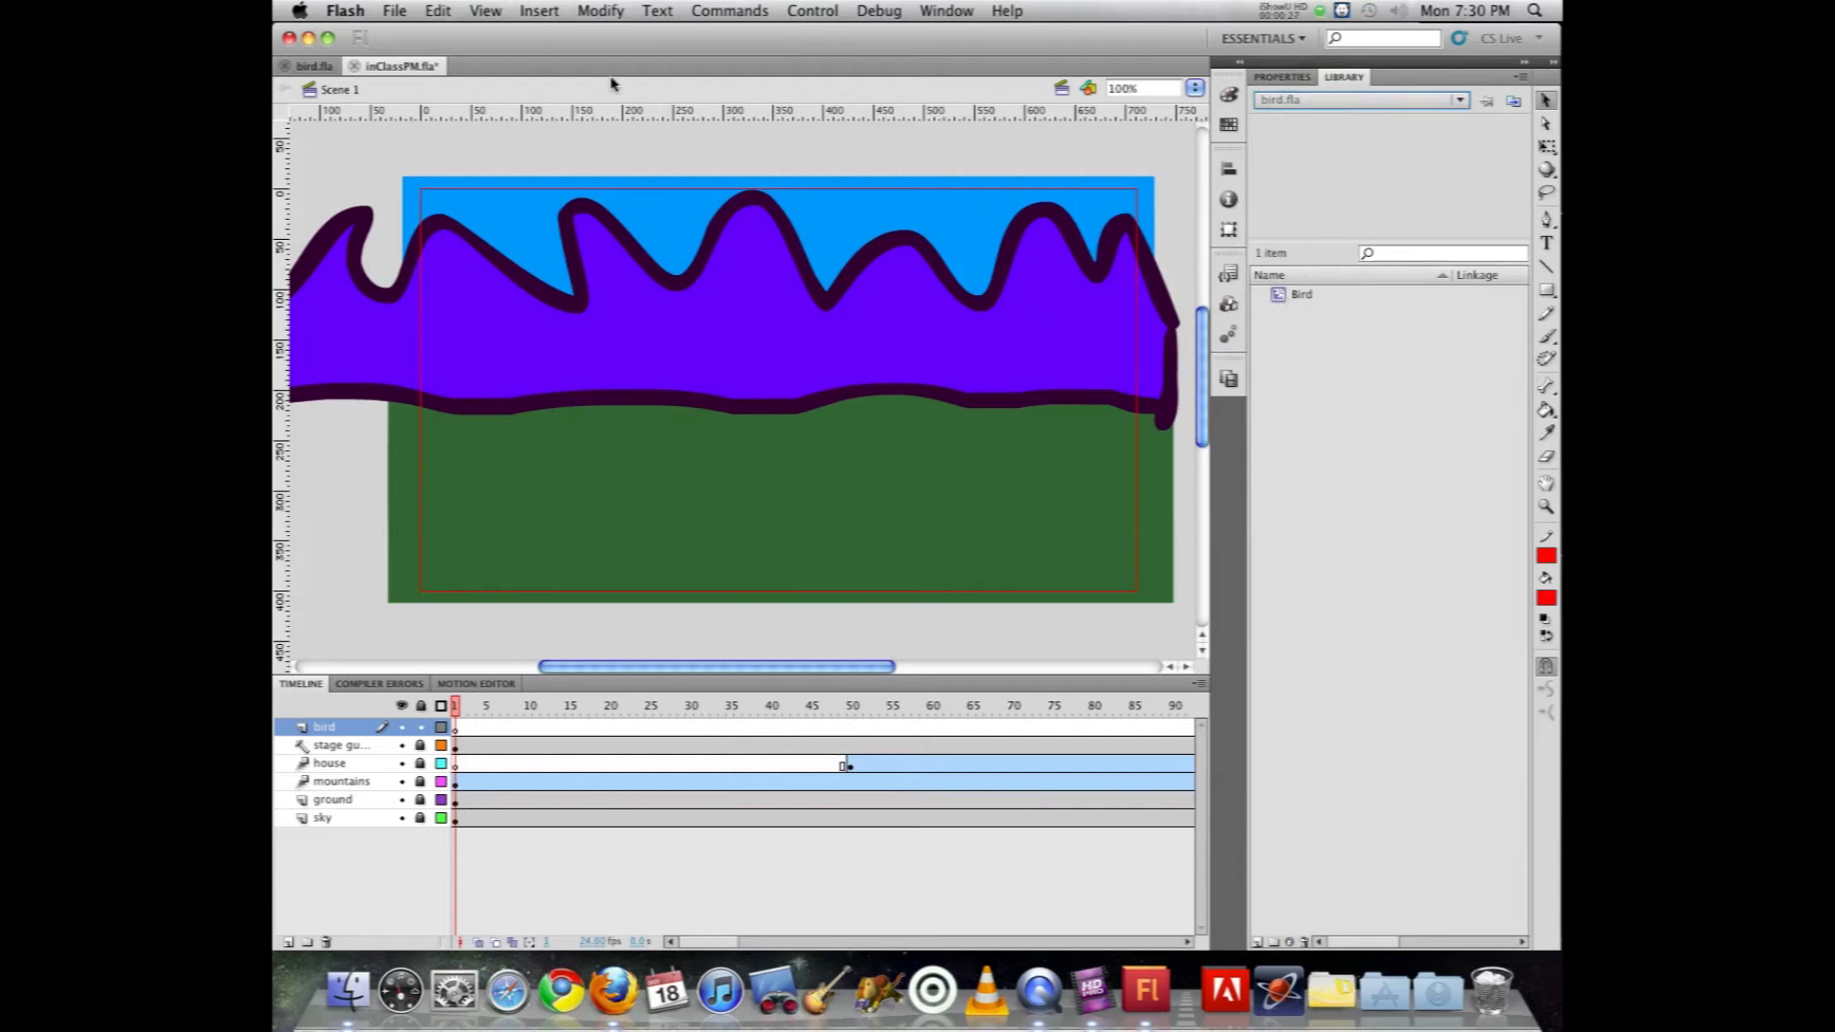
click(315, 66)
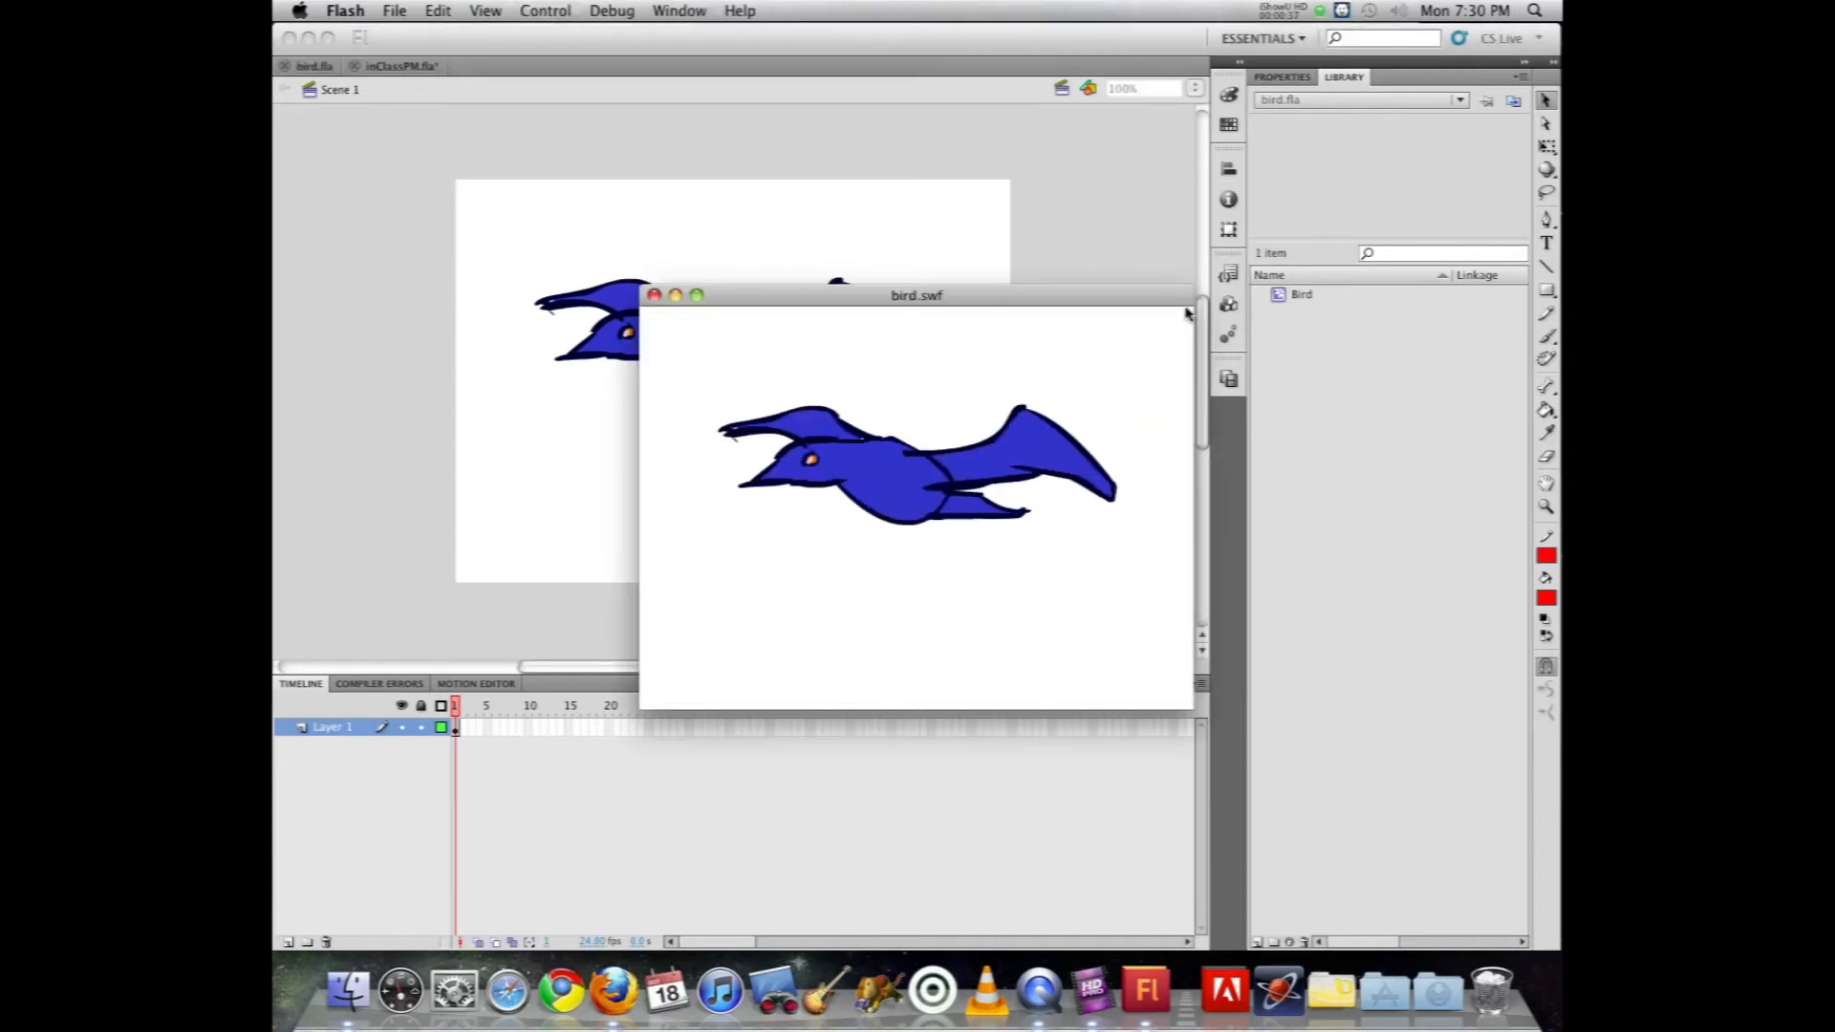
click(654, 296)
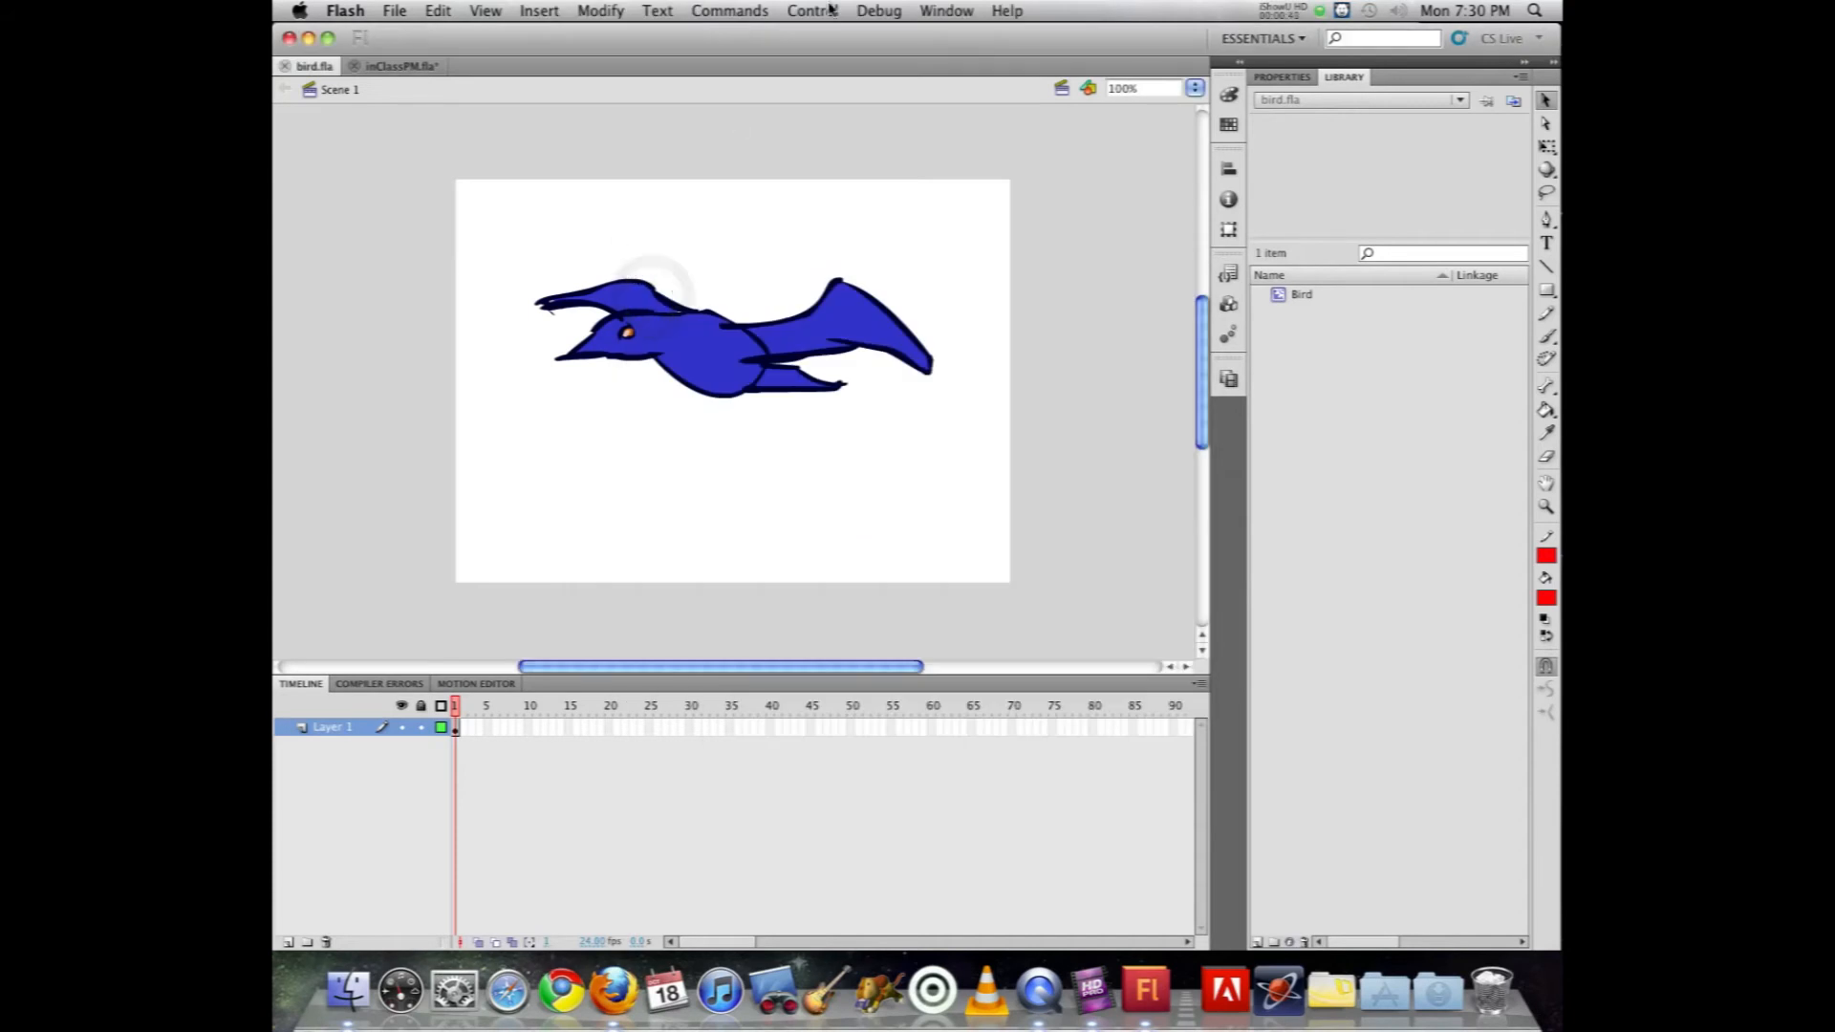
click(946, 10)
click(946, 11)
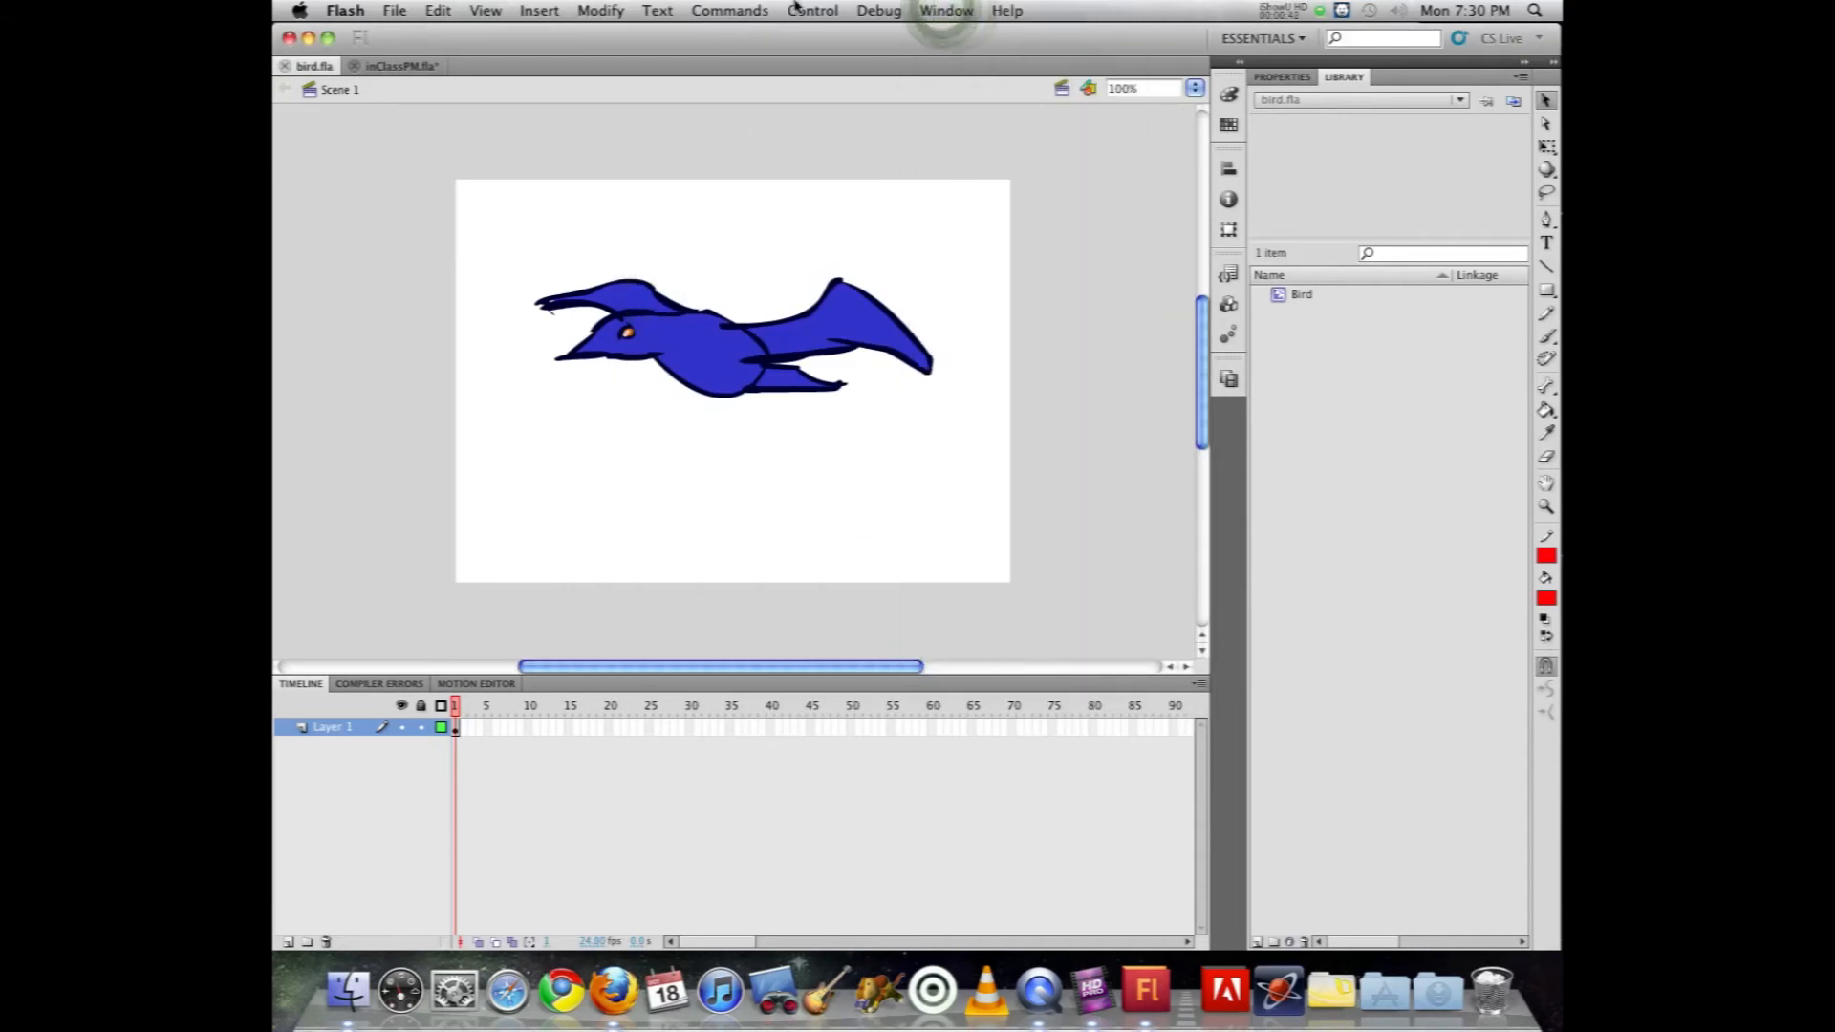
key(super+Return)
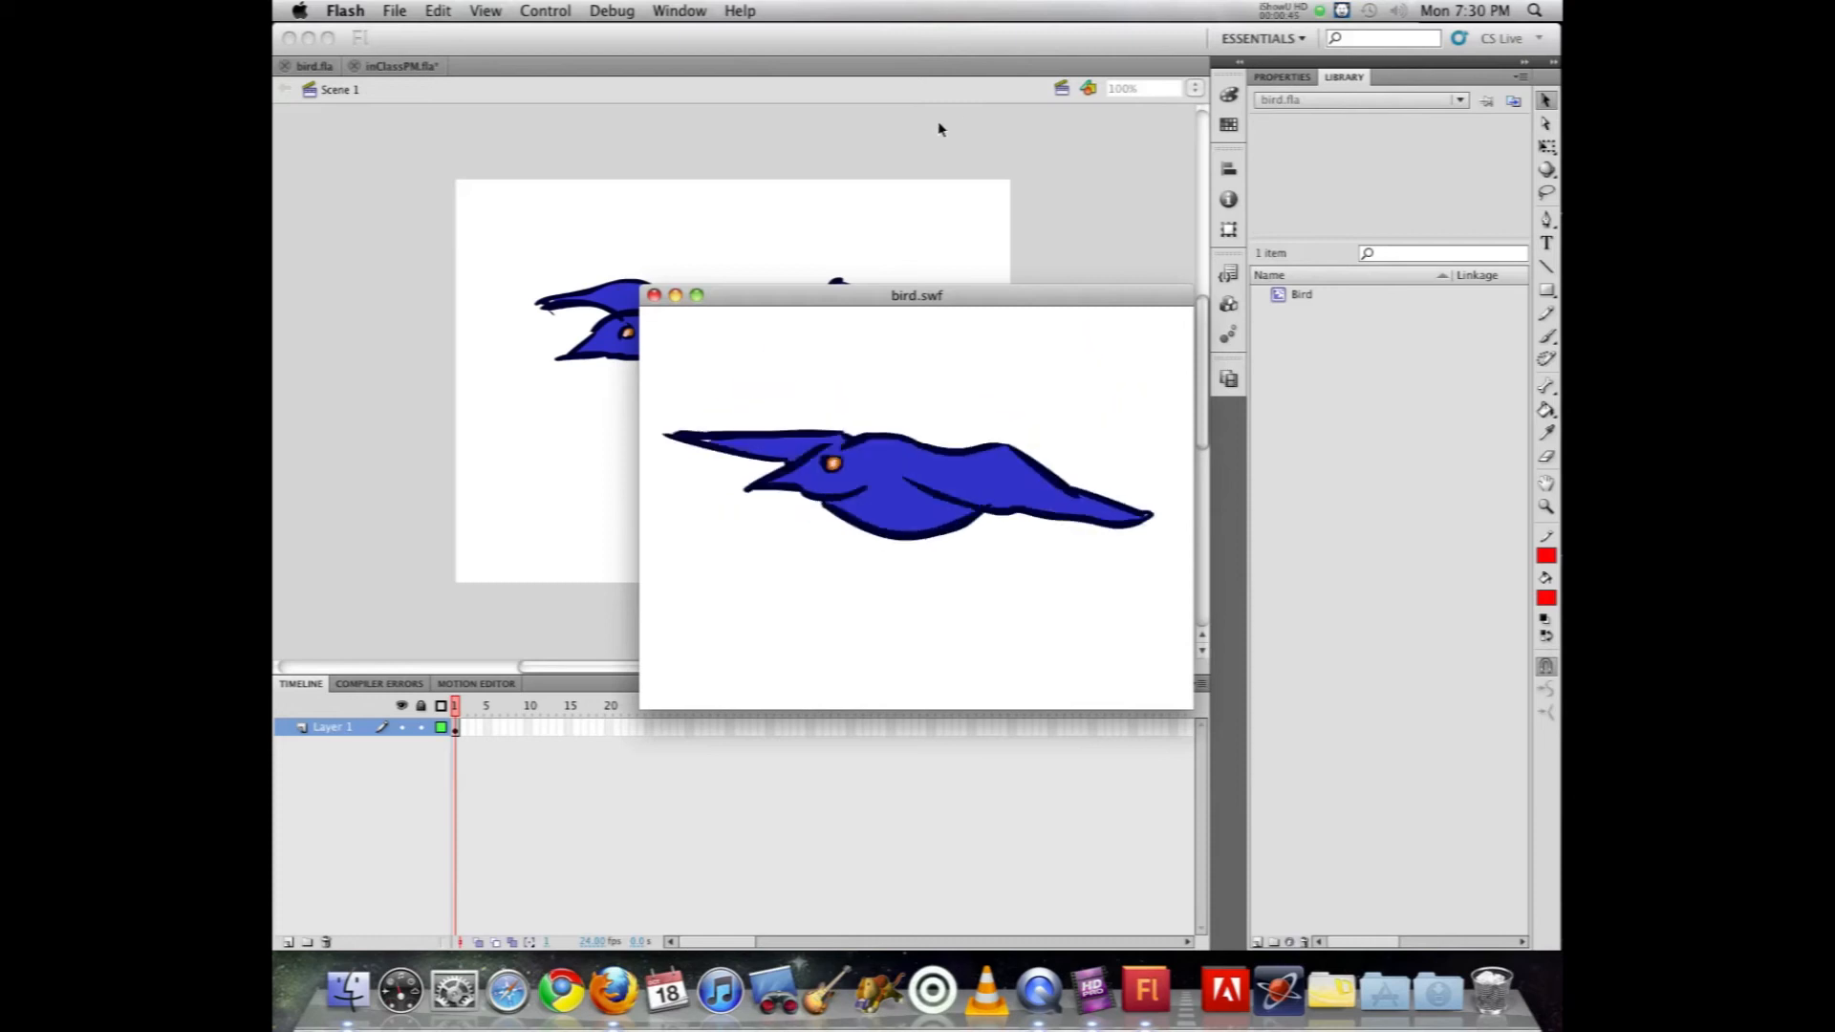
click(653, 296)
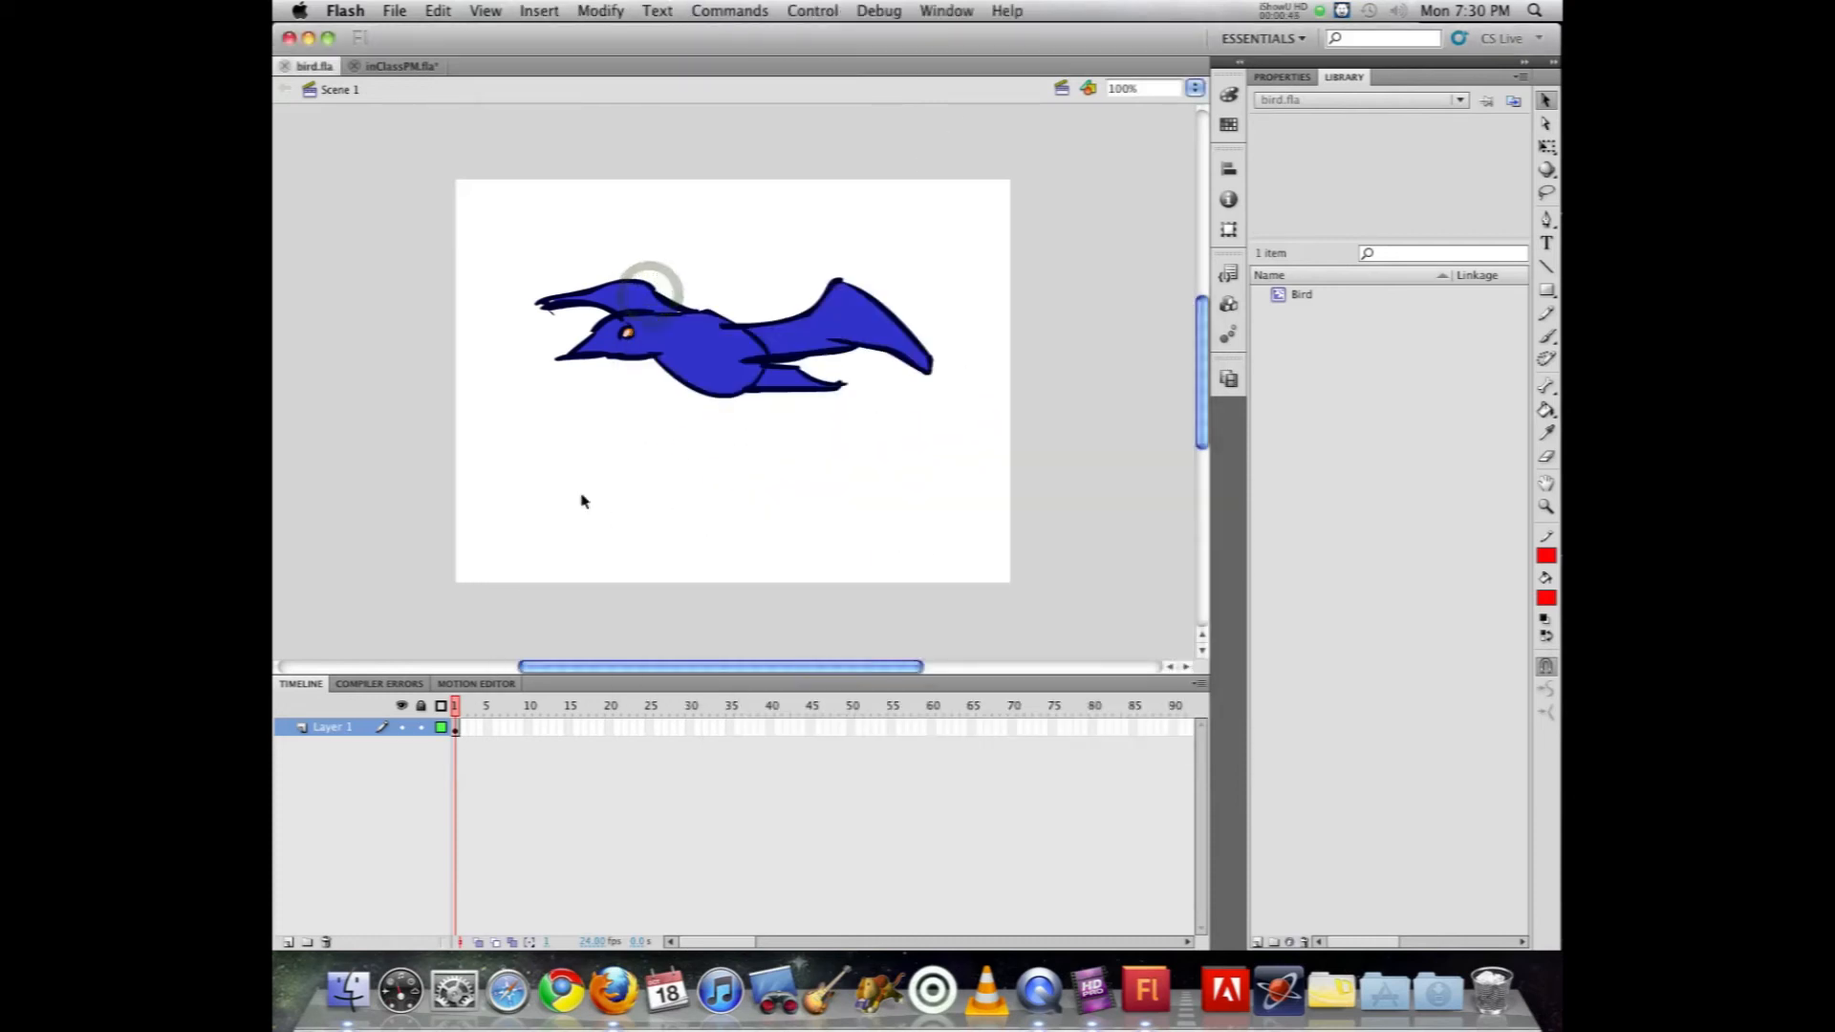
Step: Open the Bird symbol to examine its wing frames, test the movie again, close the preview and return to Scene 1
double_click(707, 360)
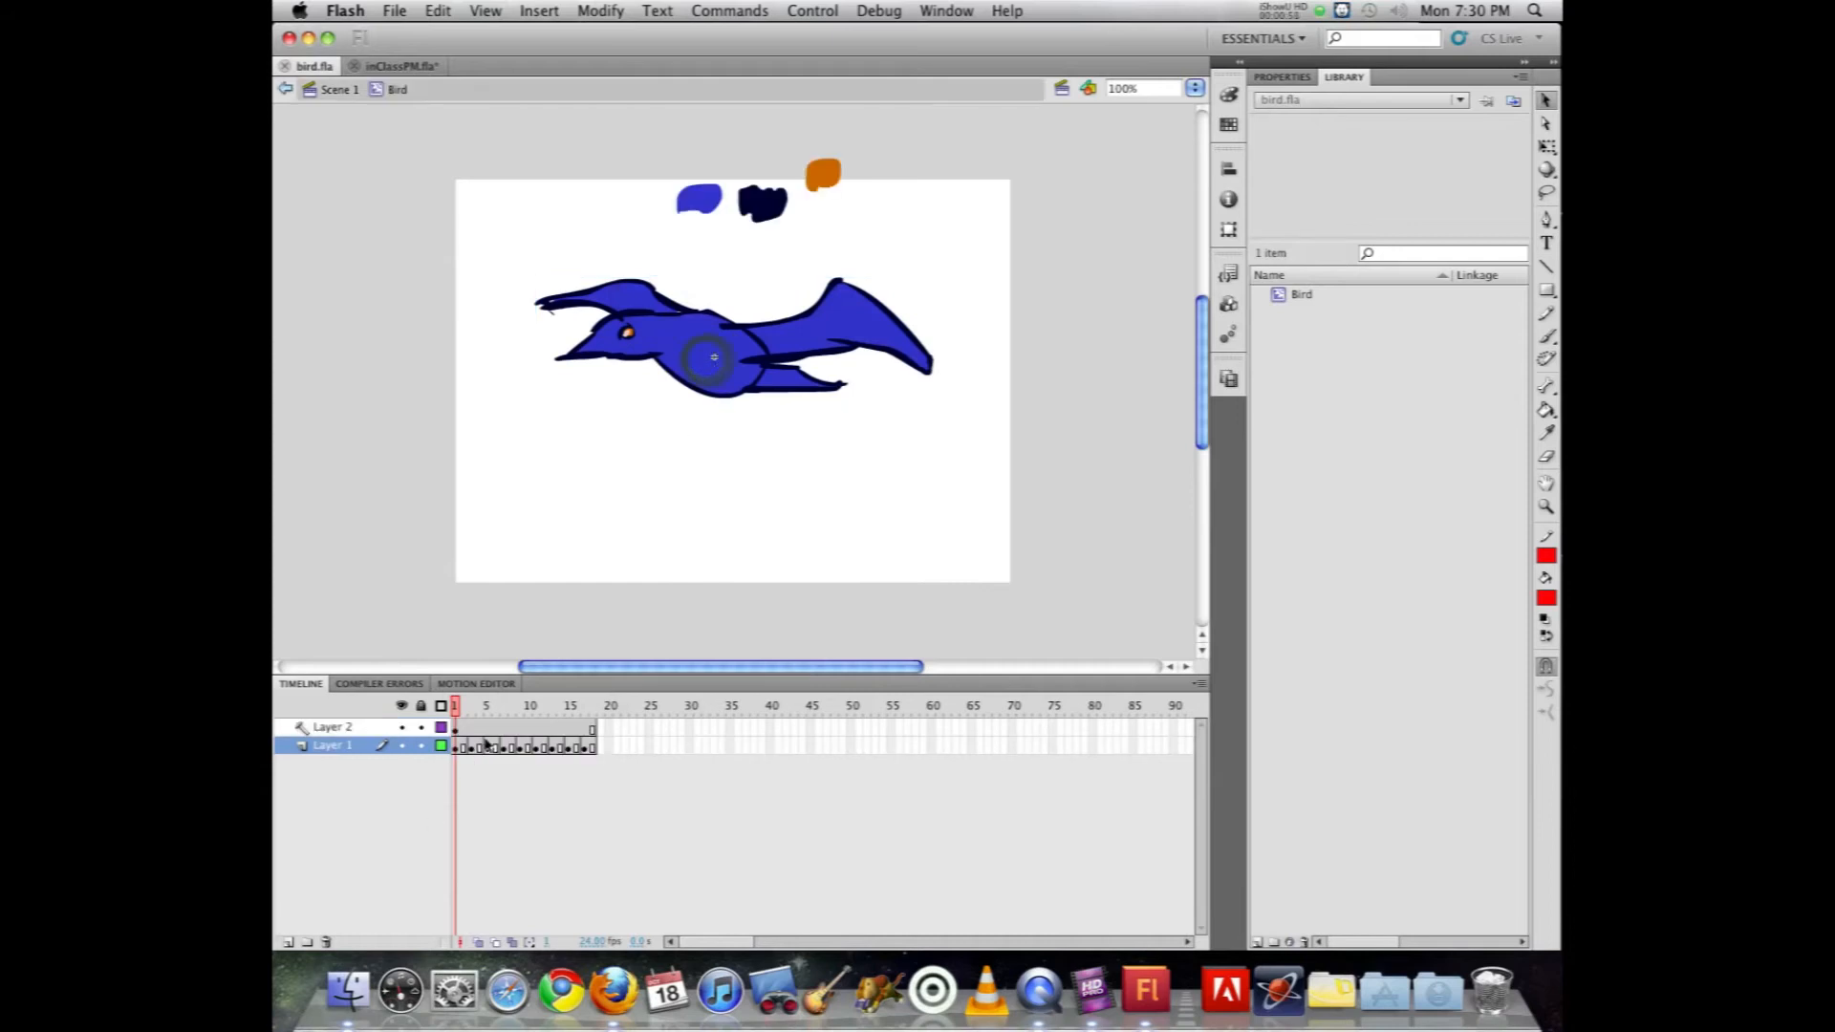
mouse_move(458, 712)
mouse_down()
mouse_move(594, 709)
mouse_move(456, 709)
mouse_up()
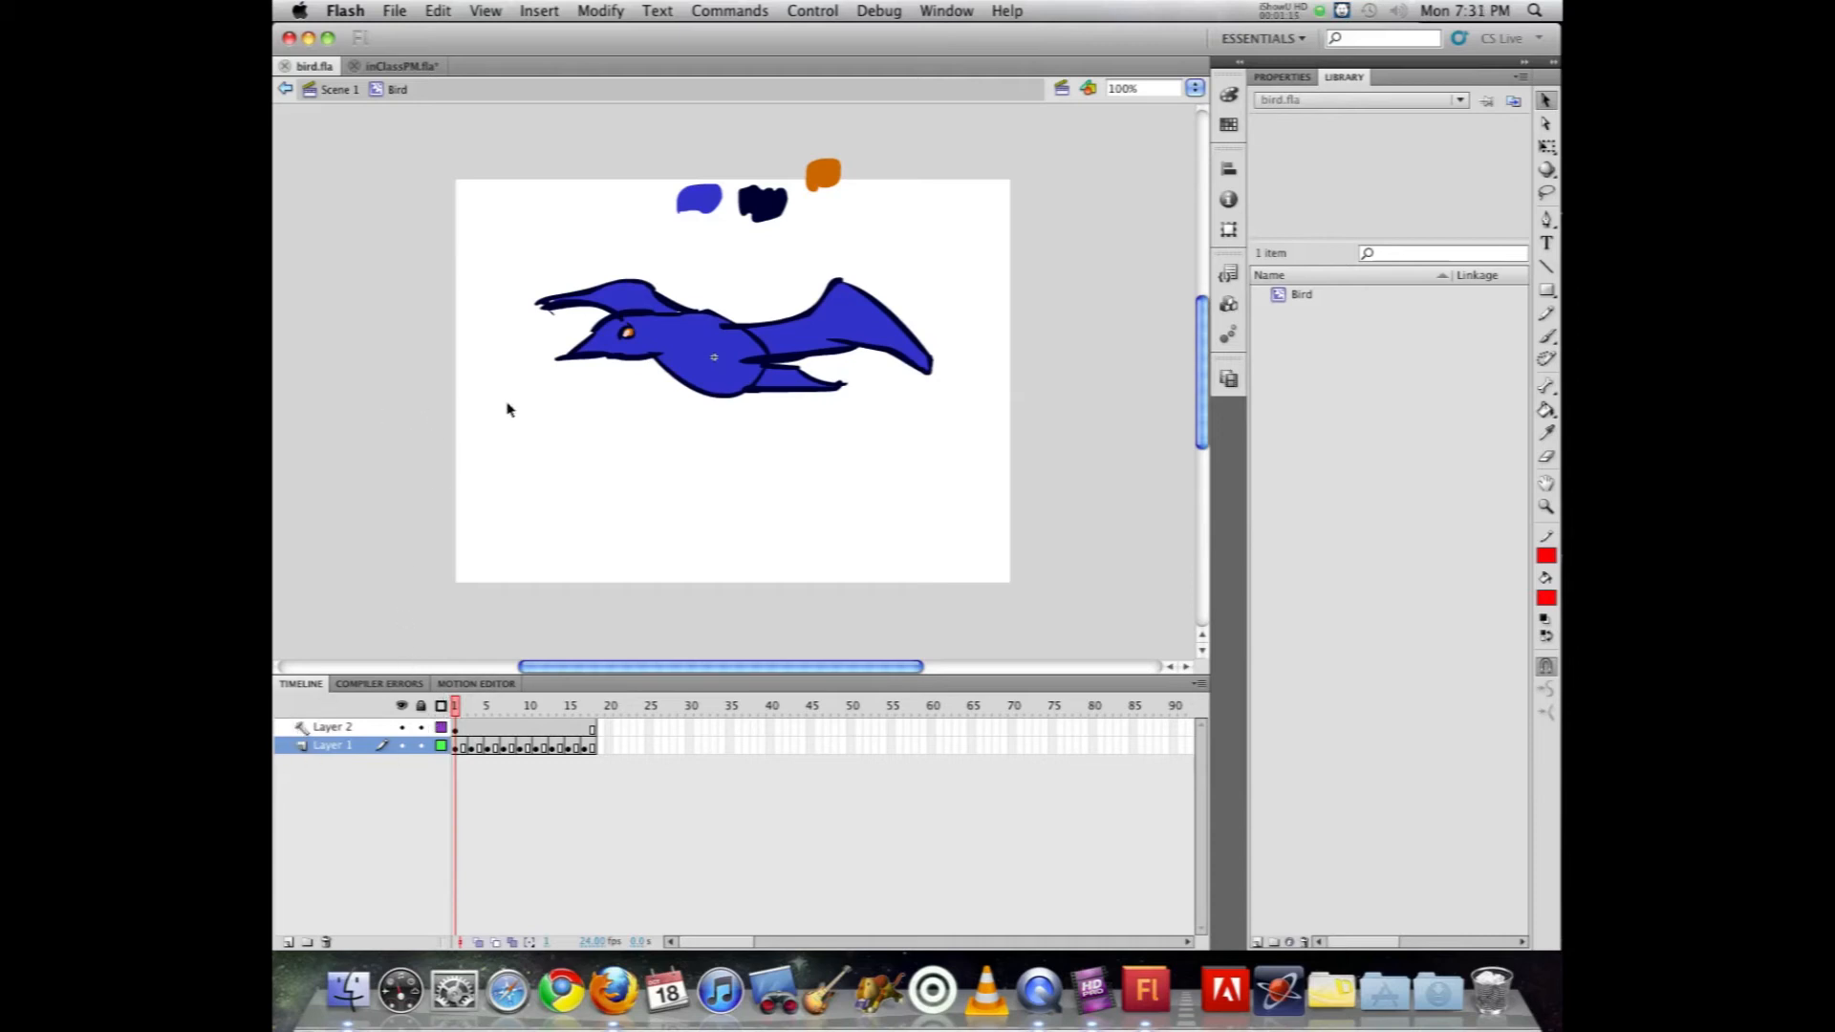
key(super+Return)
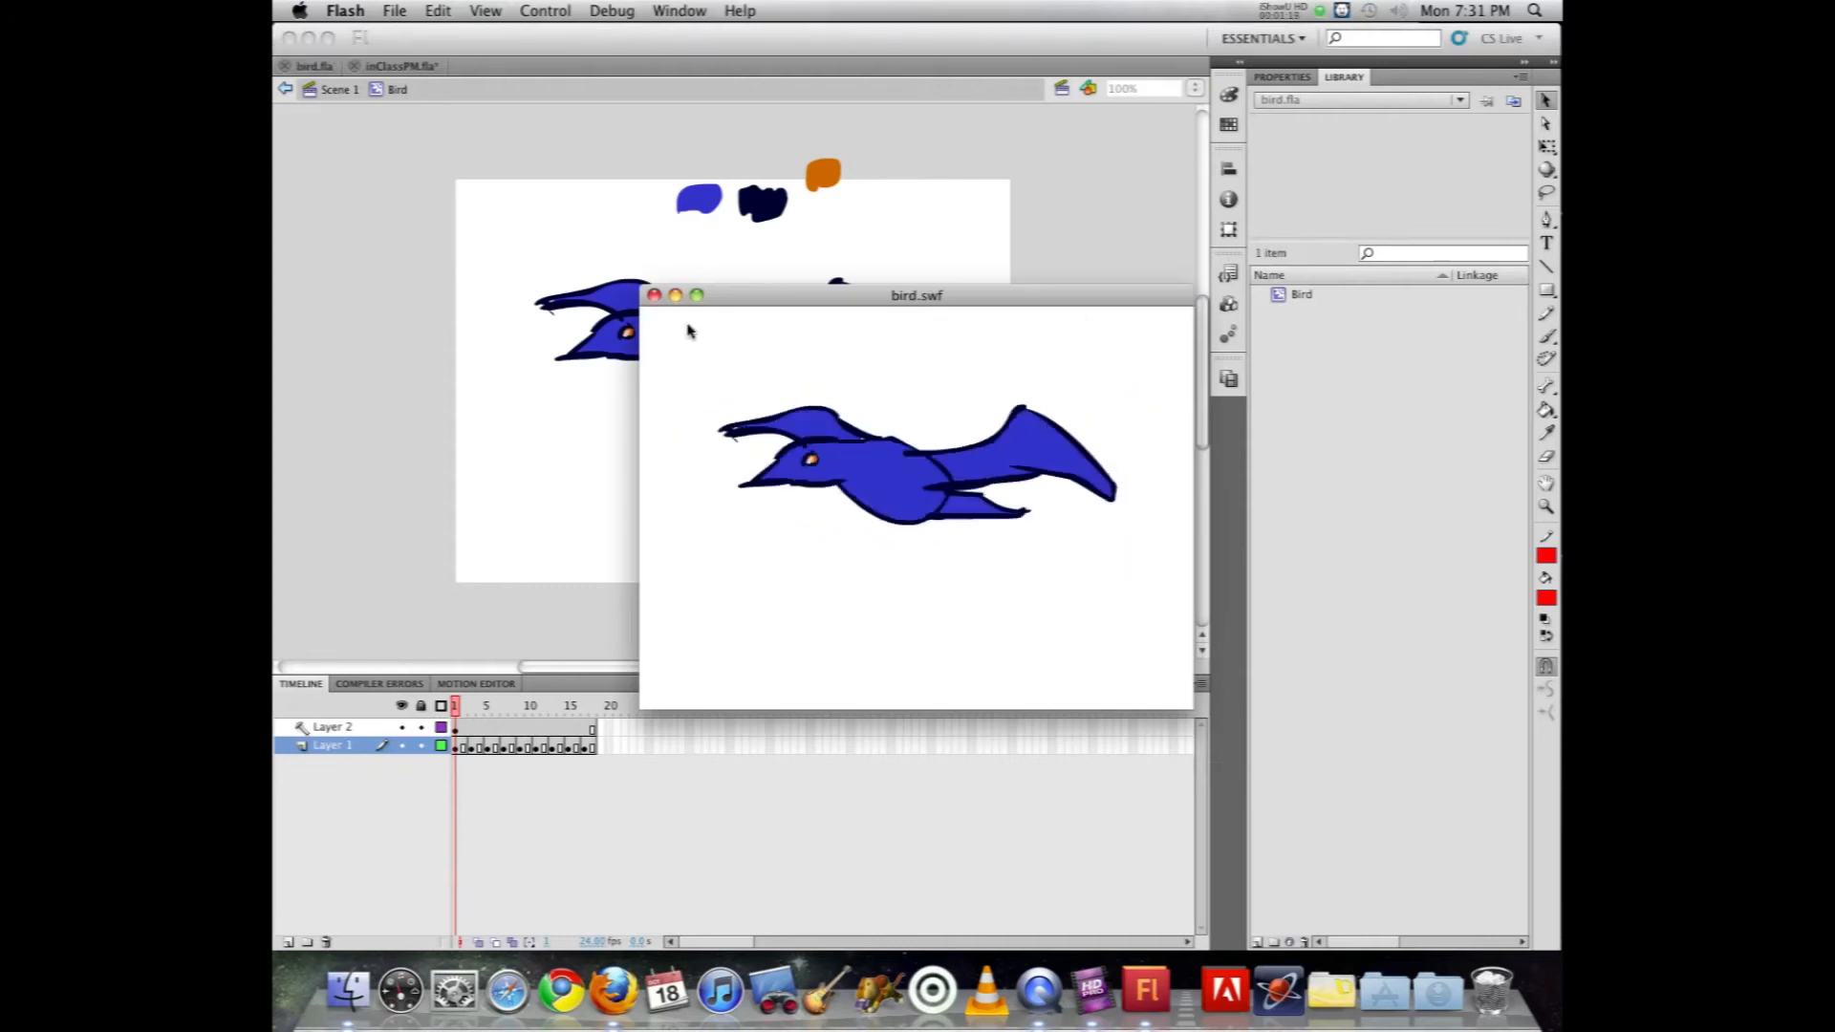
click(653, 295)
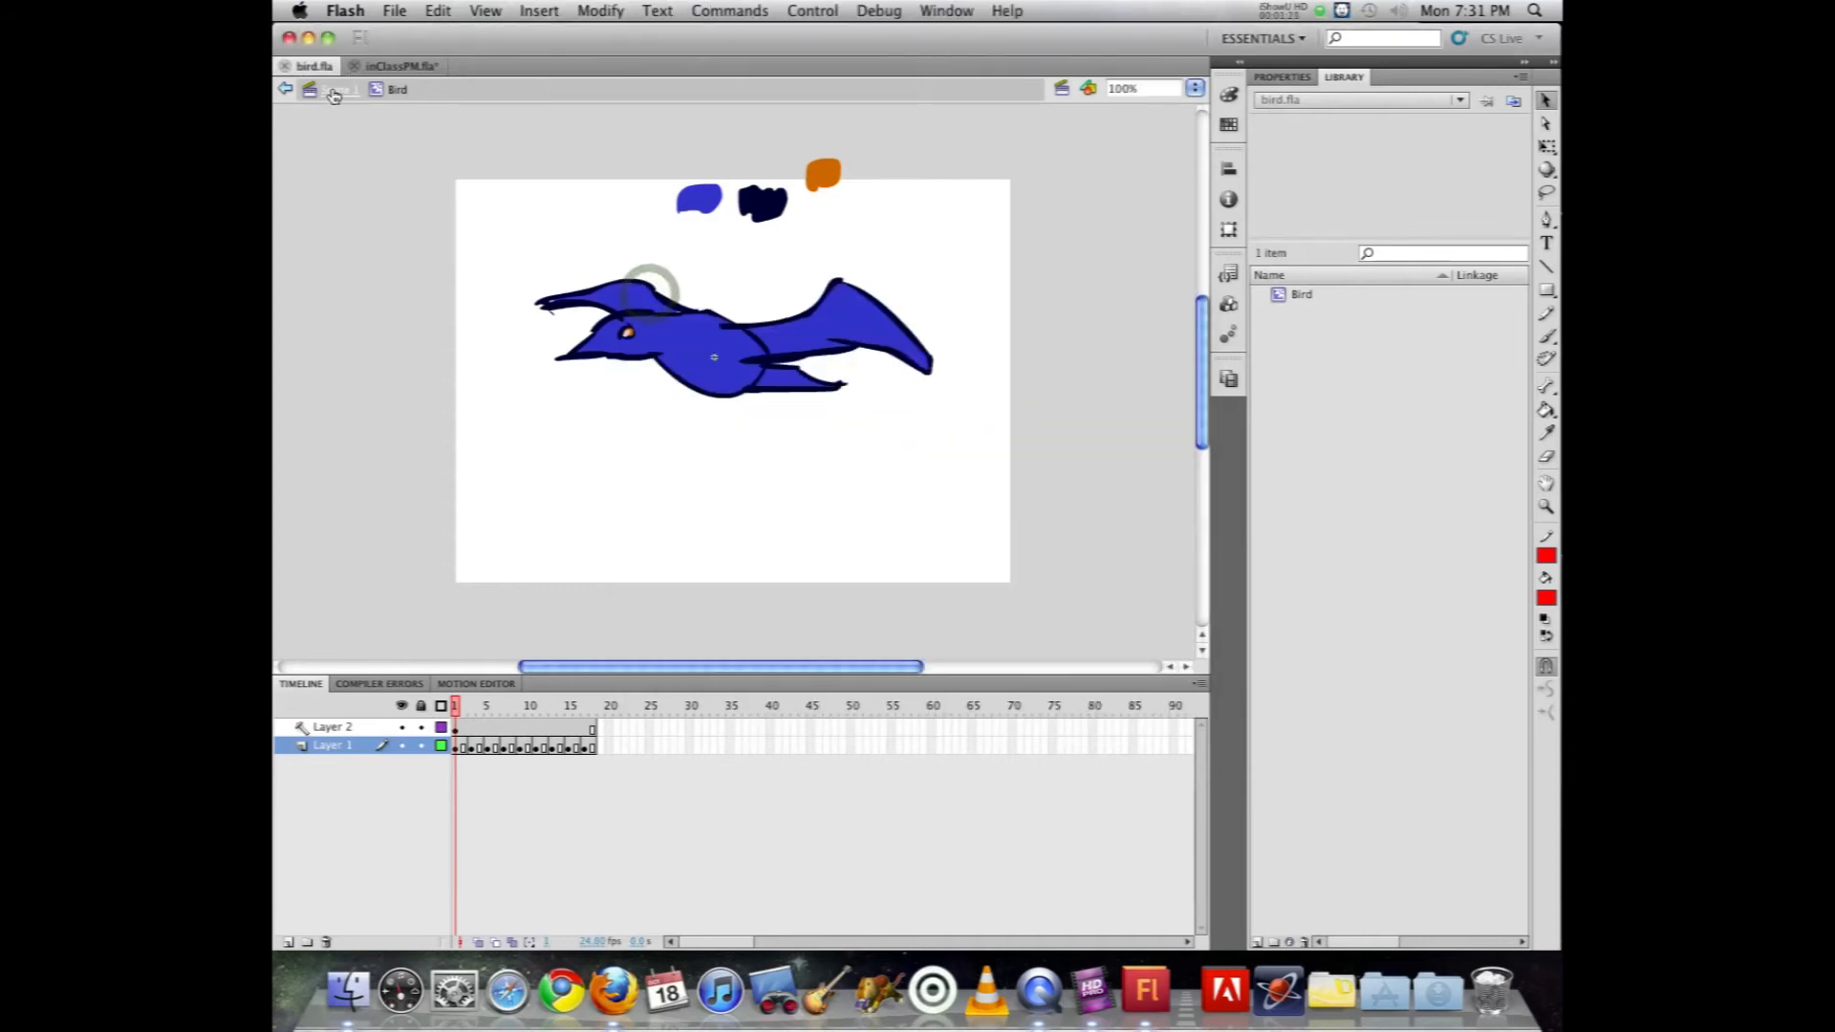
click(334, 89)
Step: In inClassPM.fla, place the Bird symbol from the bird.fla library mid-stage on the bird layer at frame 1 and test the movie
click(385, 67)
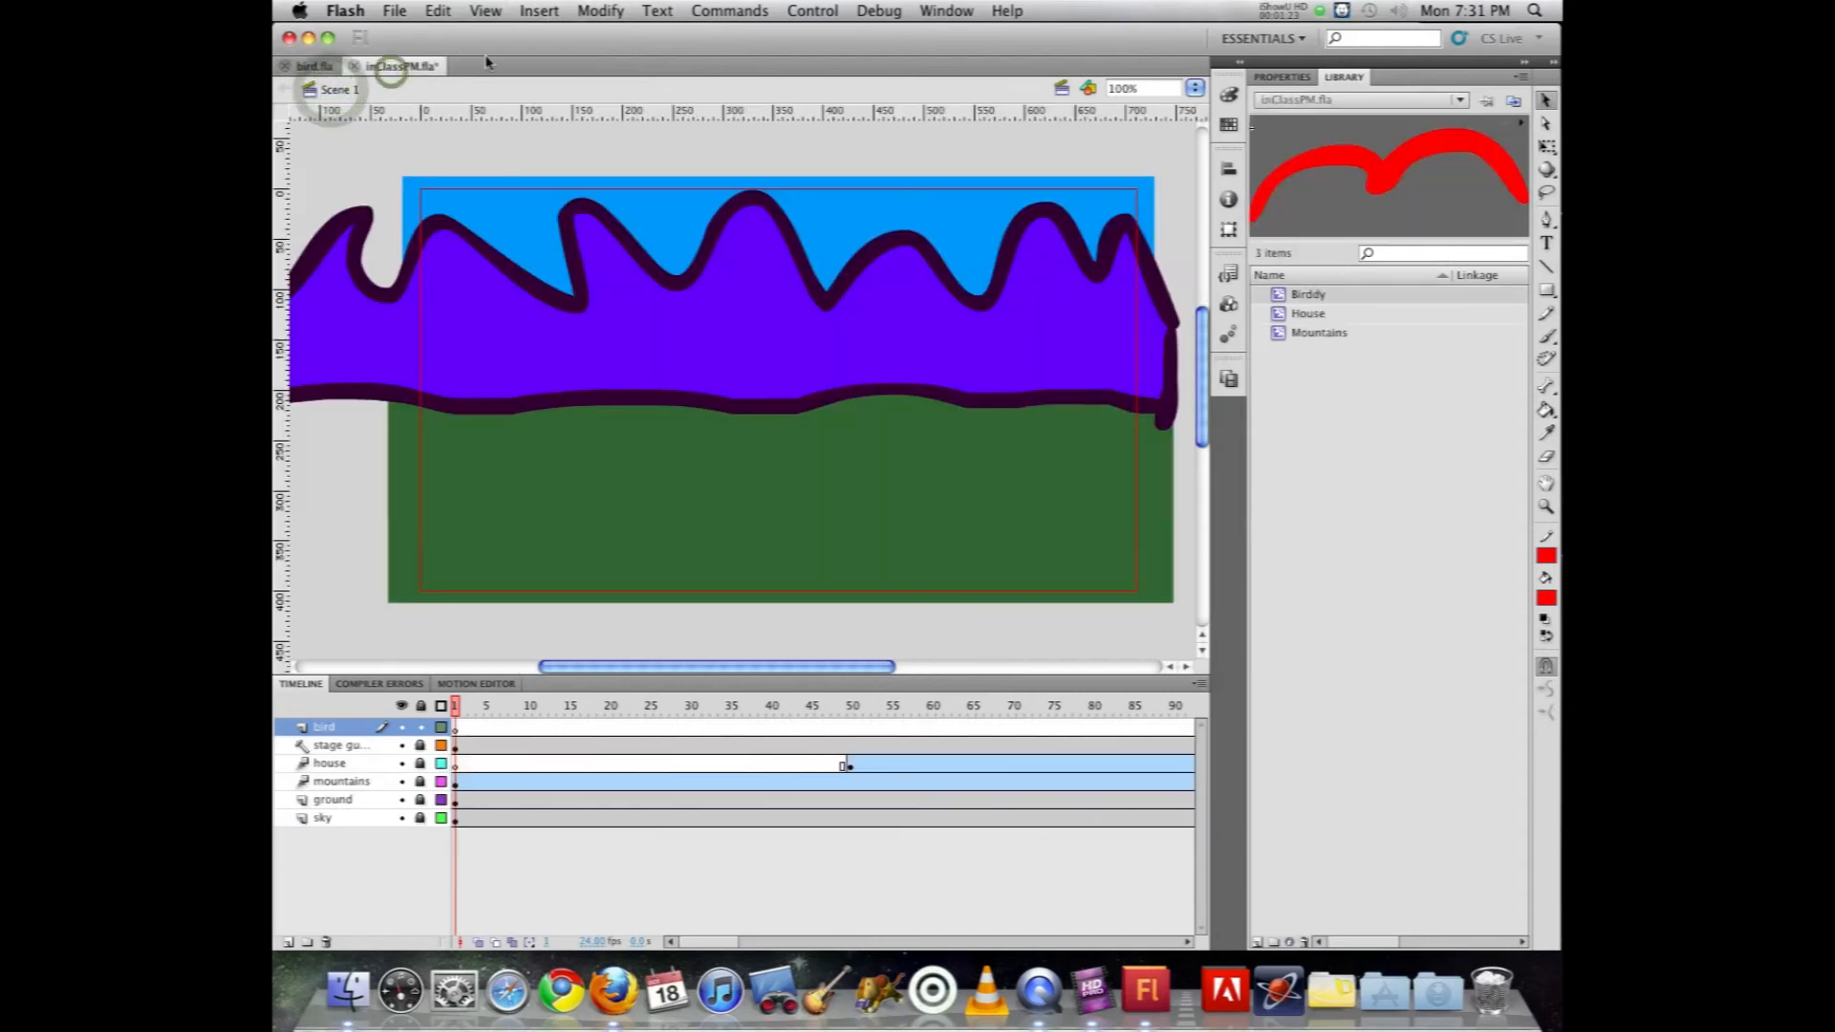
click(1312, 103)
click(1290, 88)
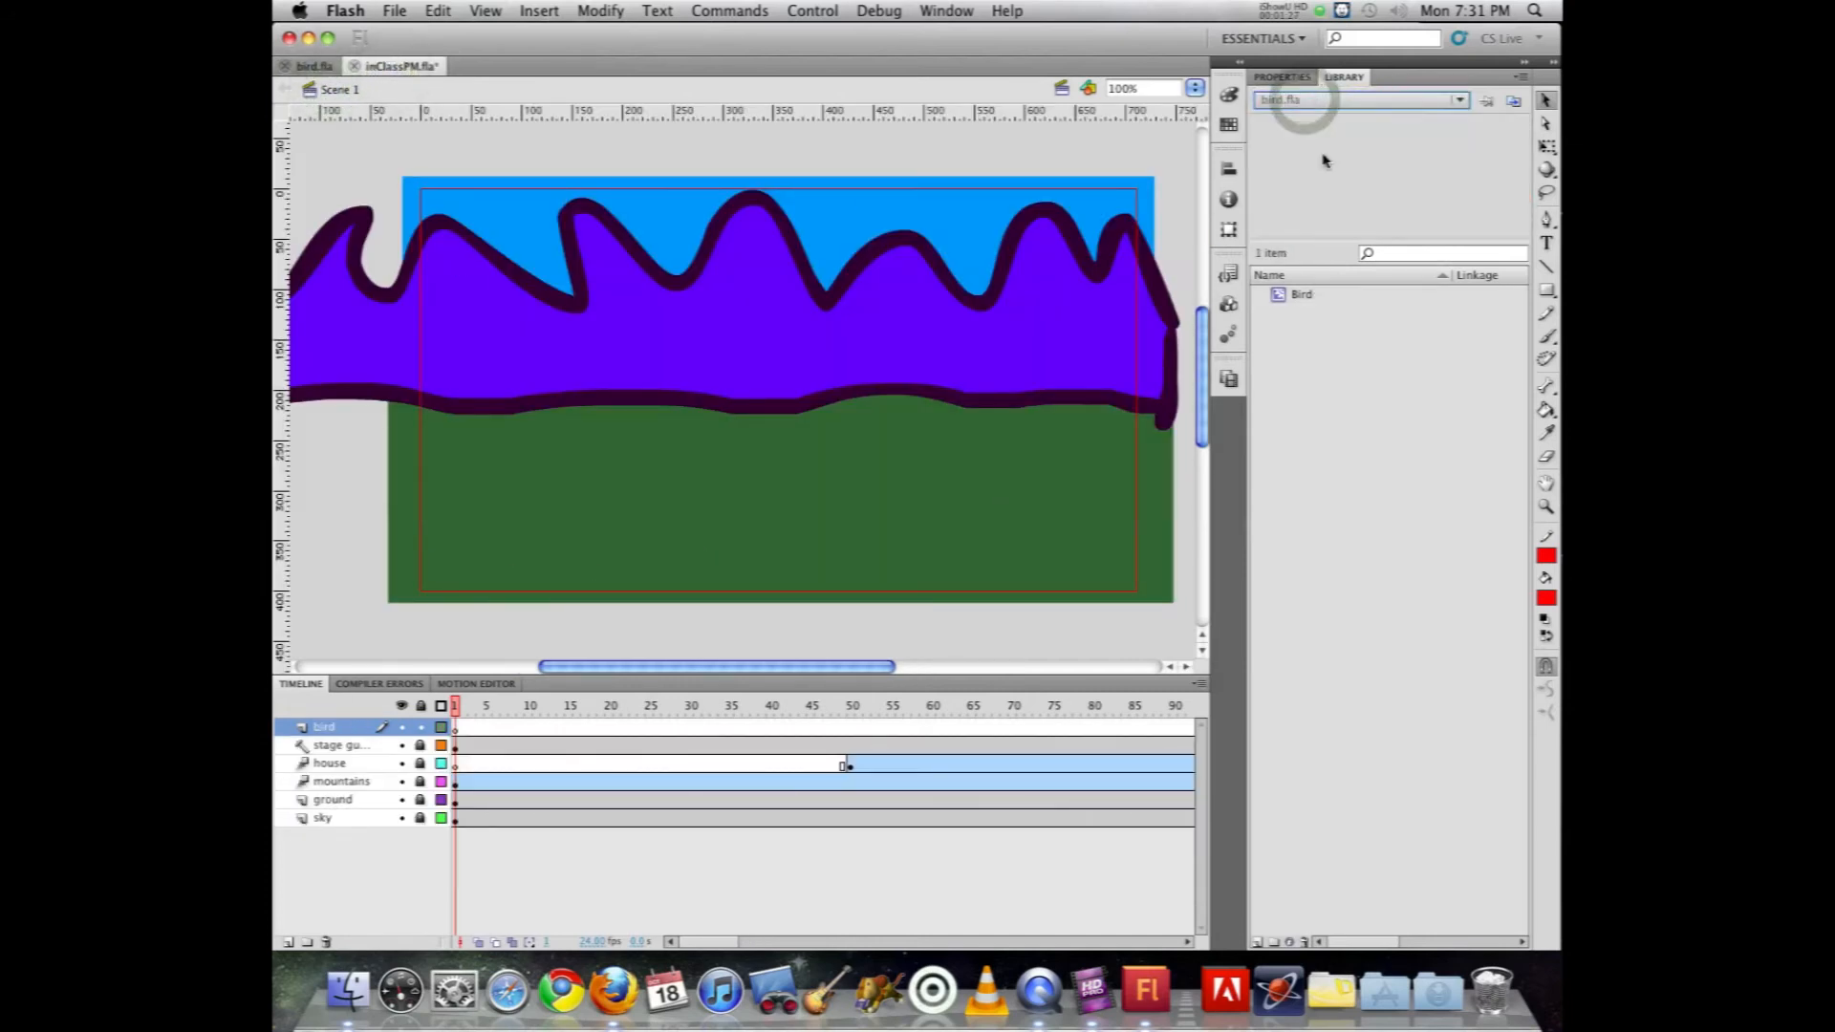
drag(1279, 298, 1025, 280)
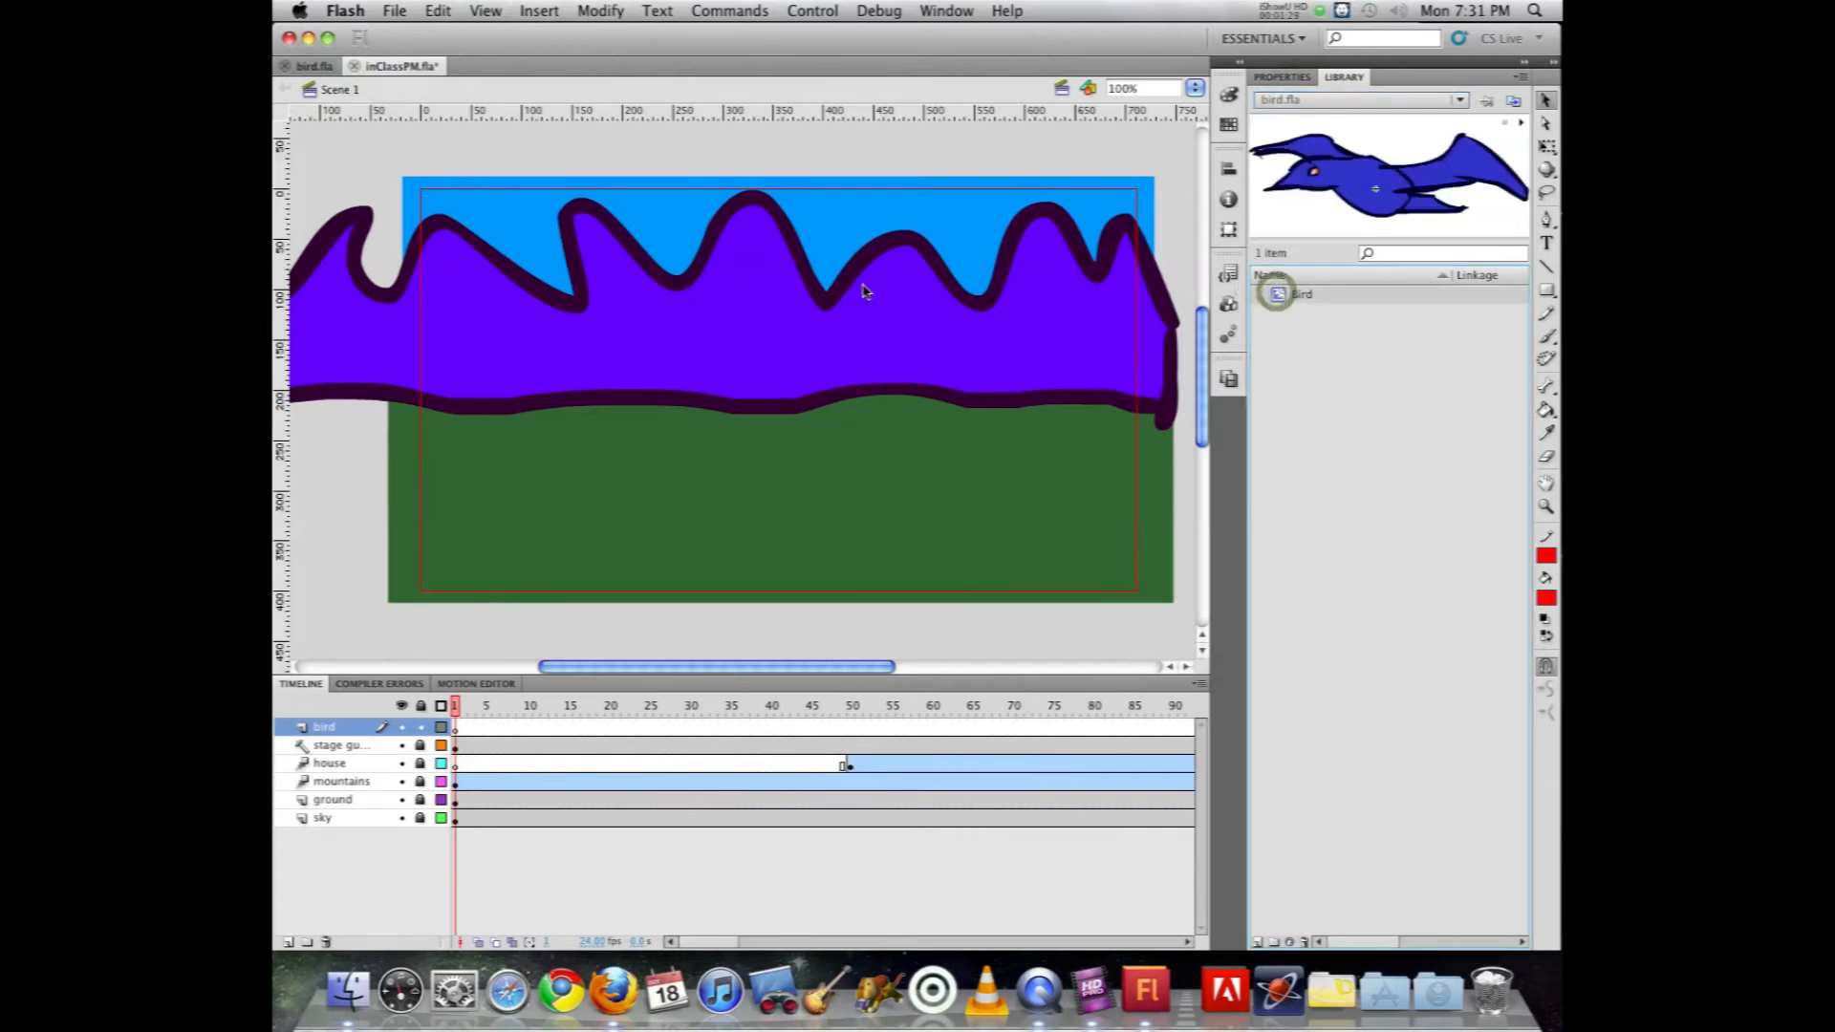
drag(864, 291, 887, 371)
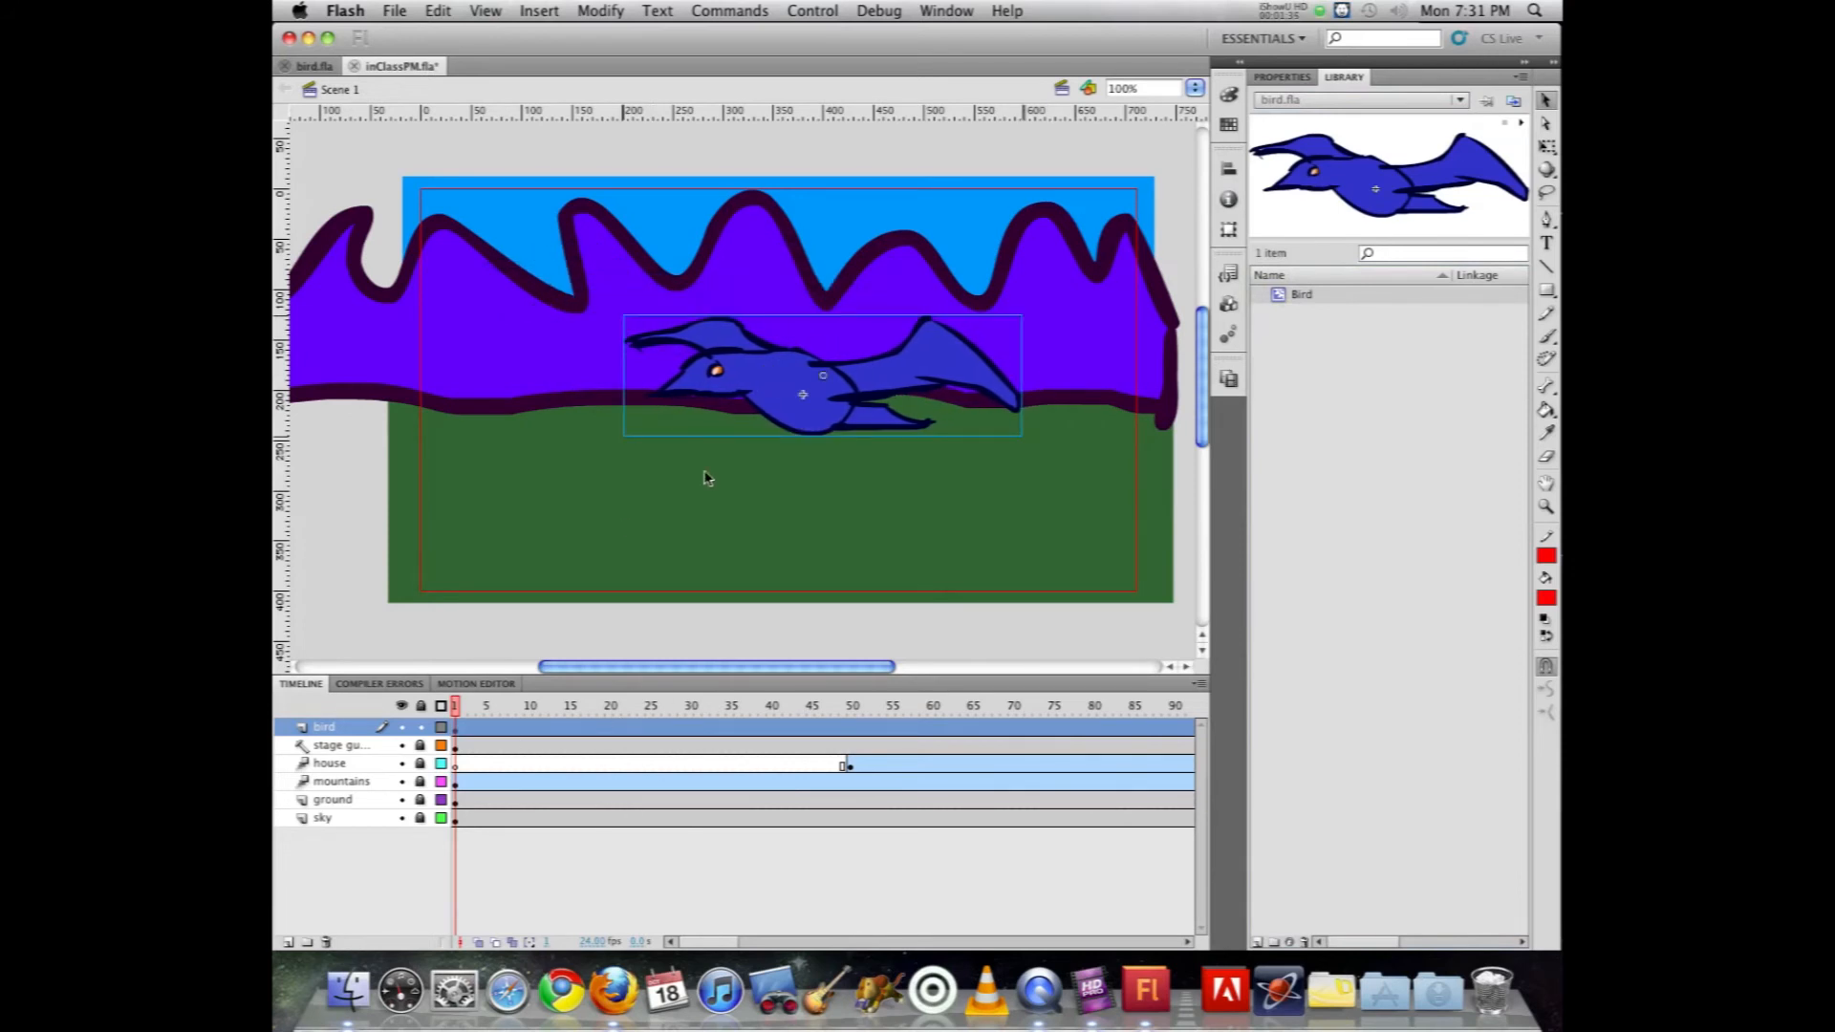
key(super+Return)
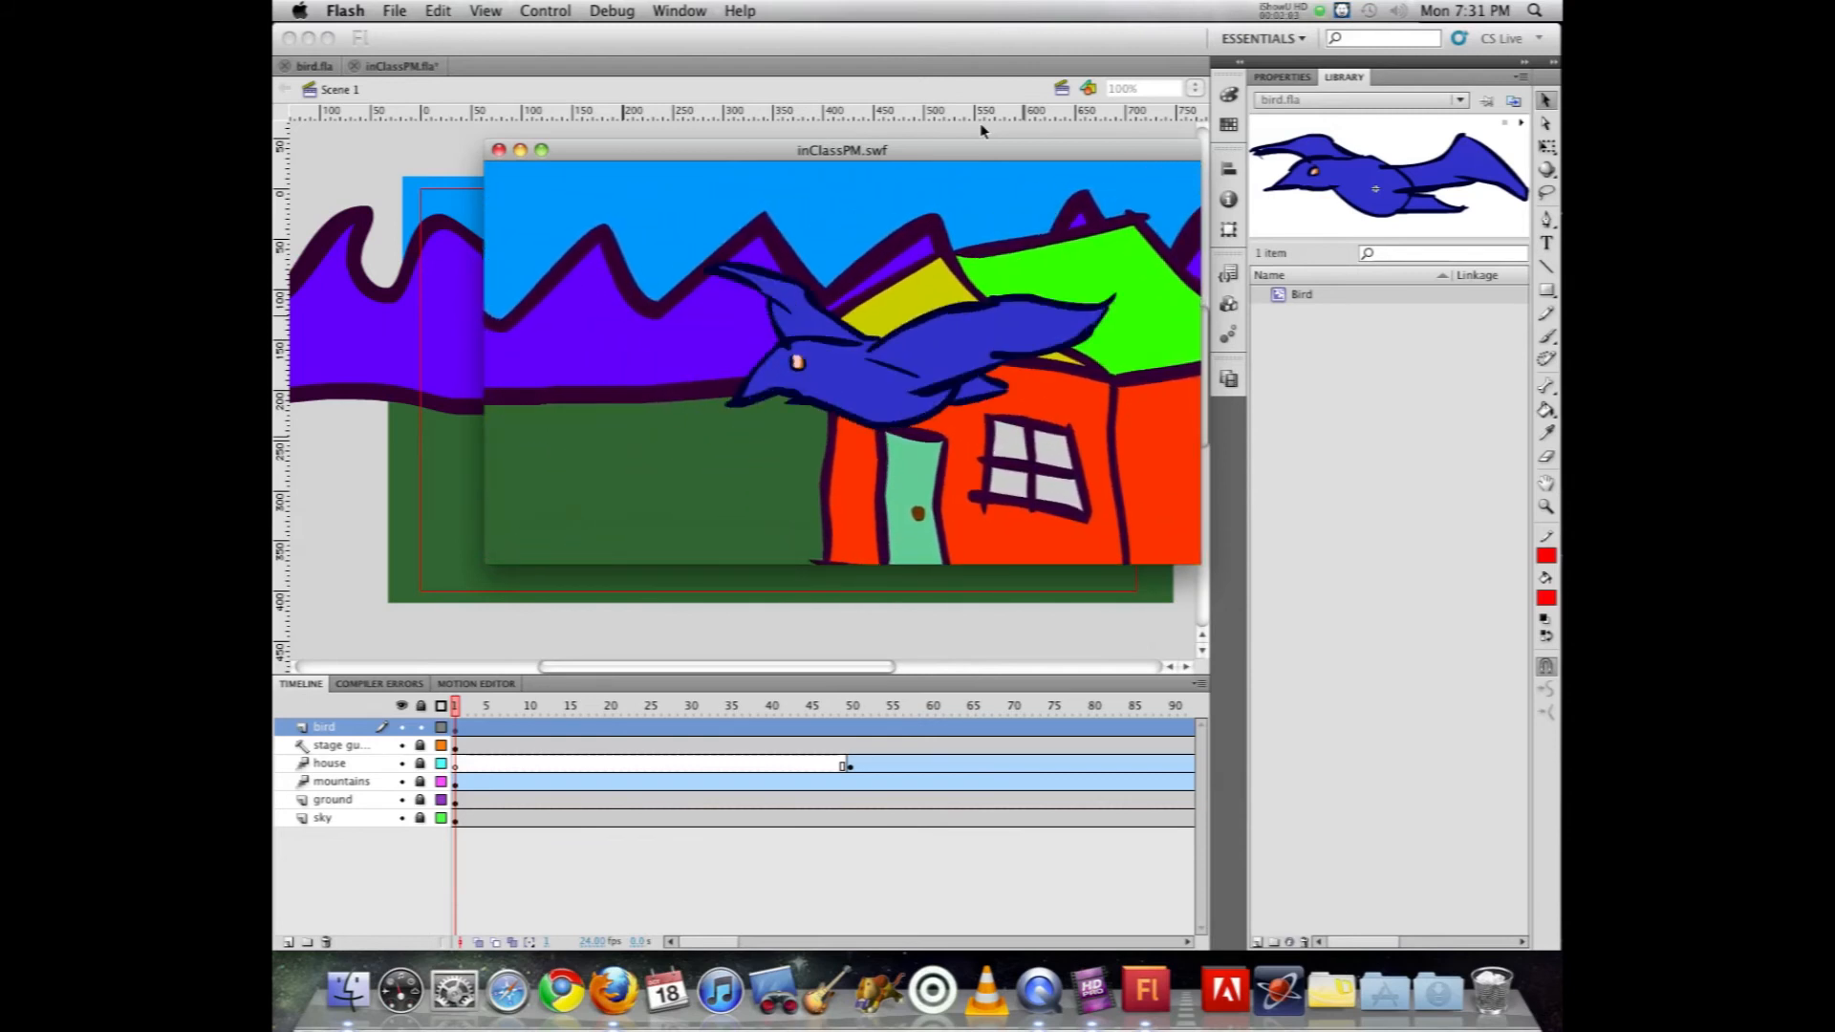
key(super+w)
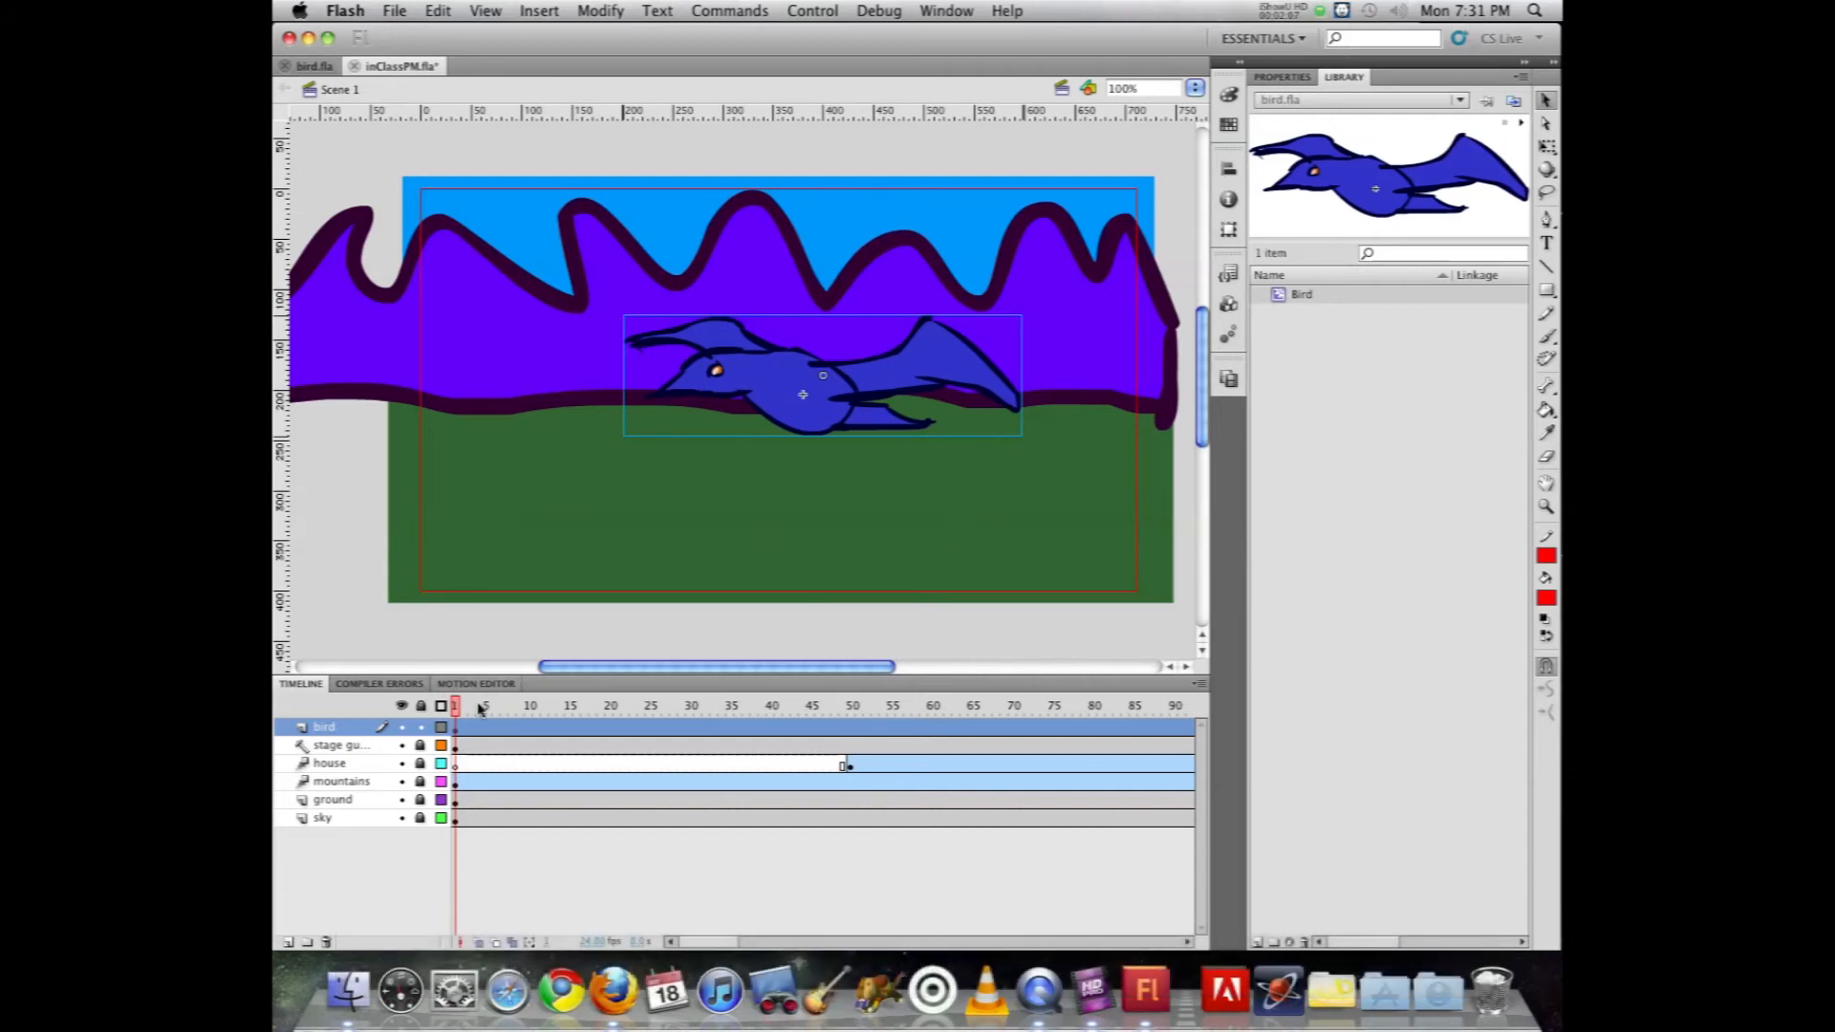
Step: Create a motion tween on the bird layer and insert a keyframe at frame 117, matching the house and mountains keyframes
drag(449, 707, 1027, 705)
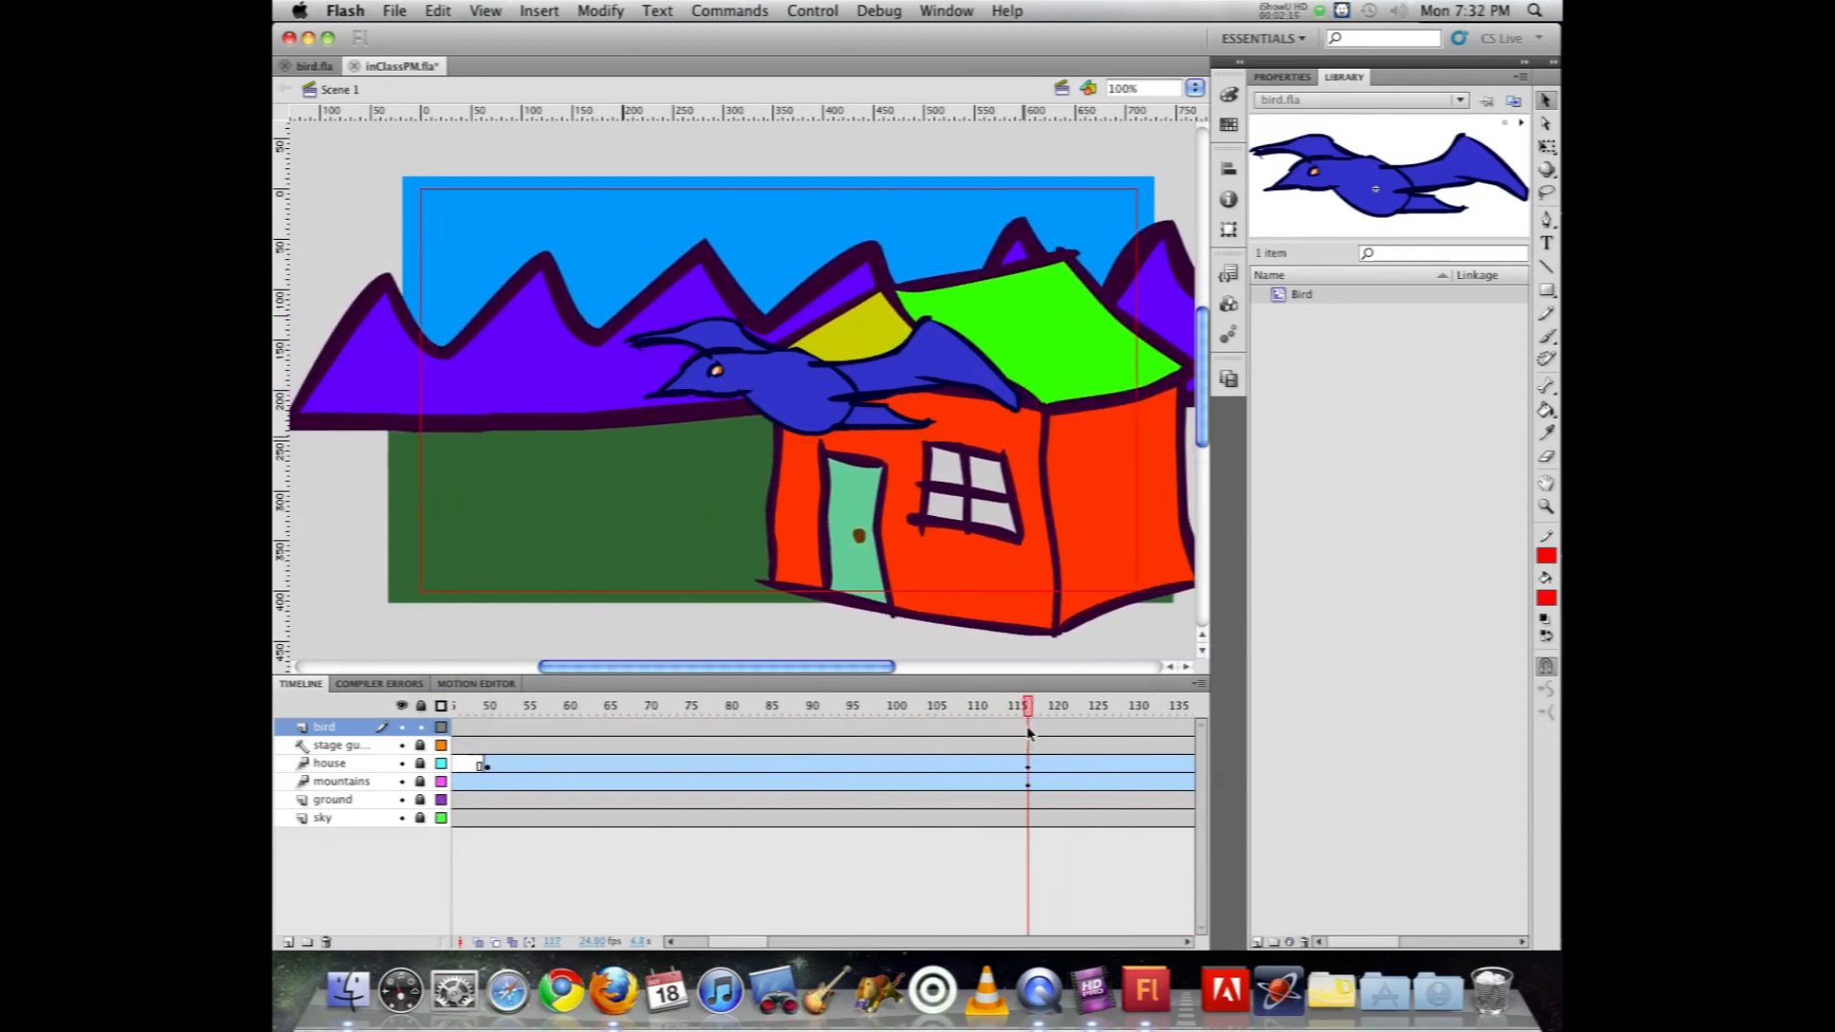
click(1027, 726)
right_click(975, 729)
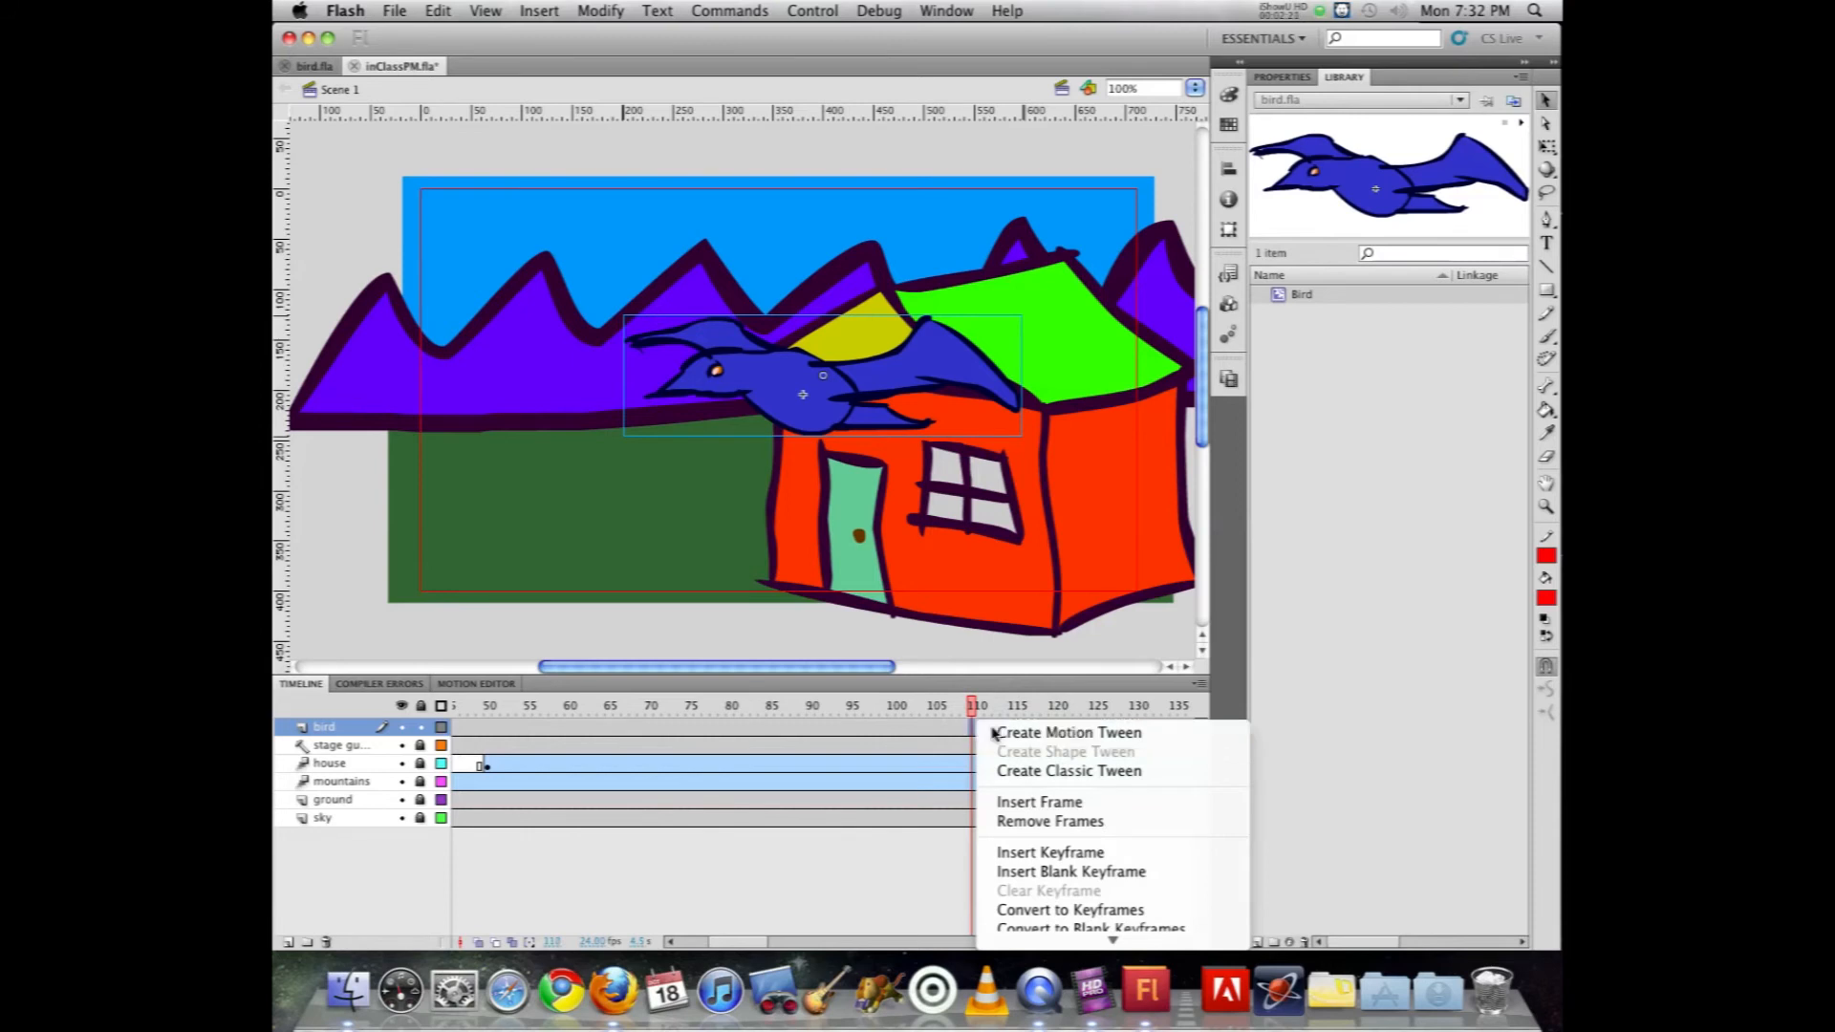
click(994, 729)
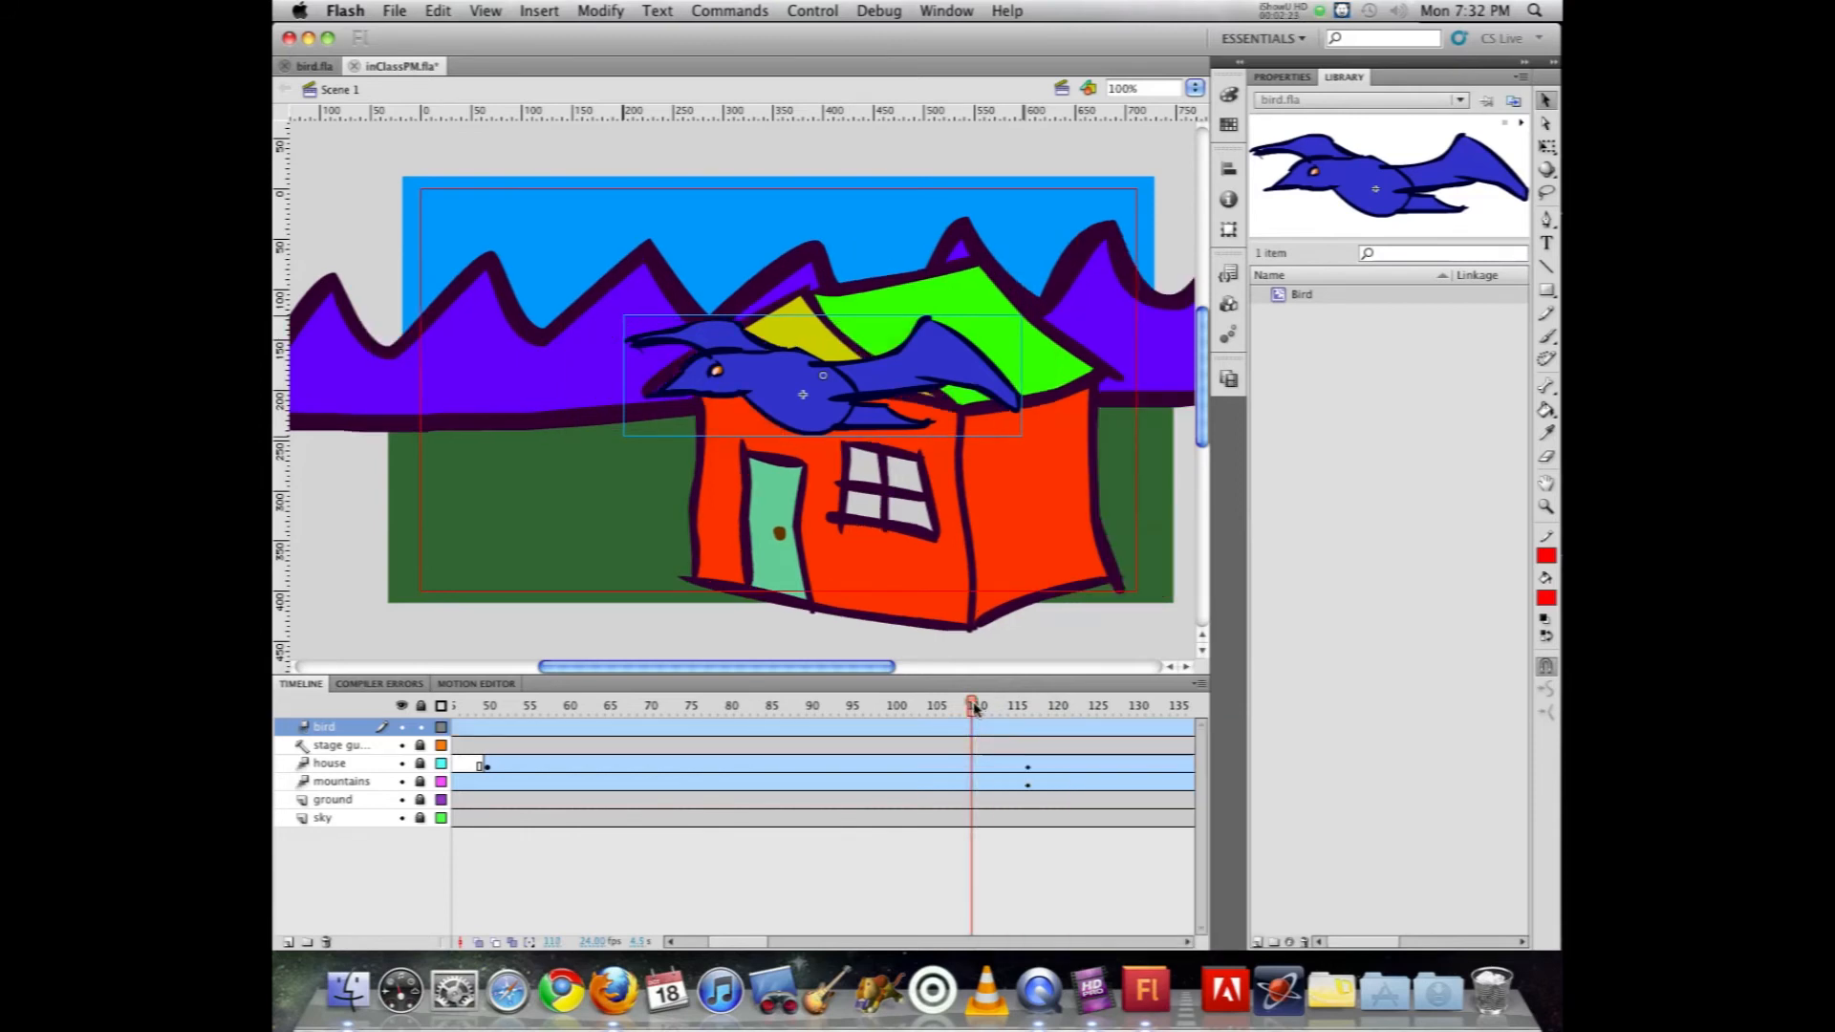
drag(975, 707, 1027, 707)
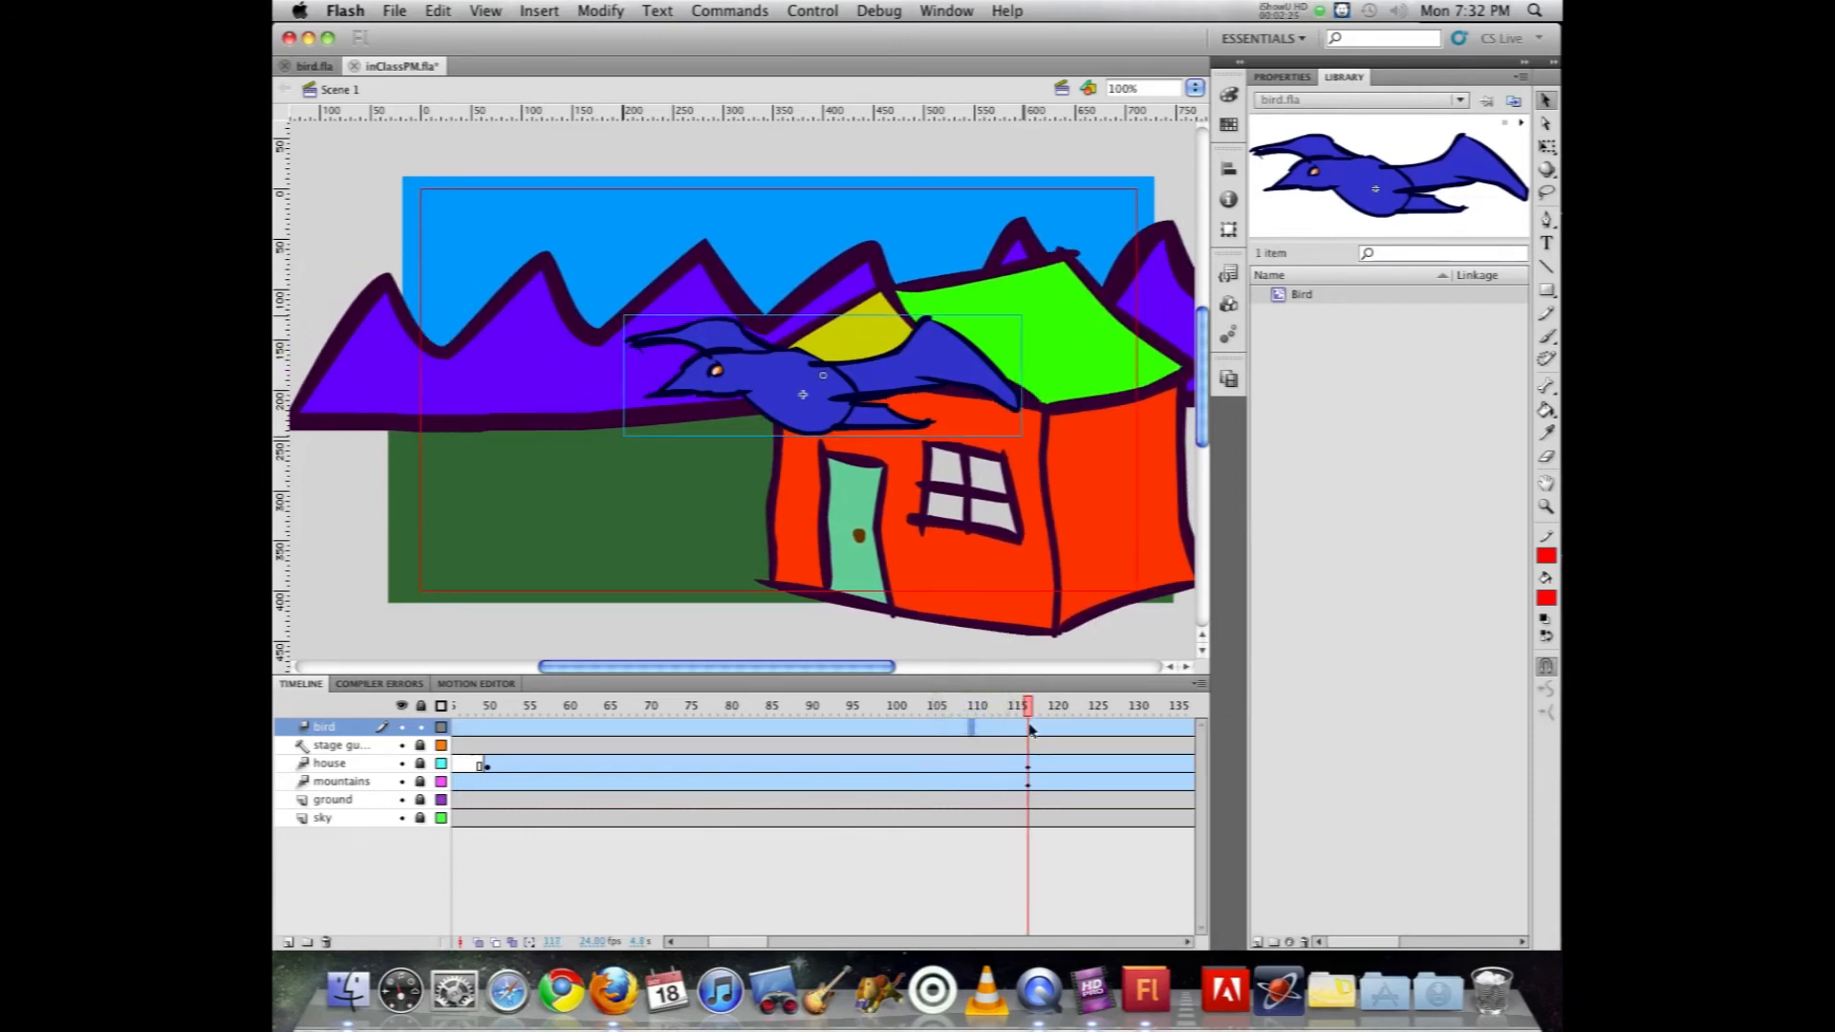
click(1030, 727)
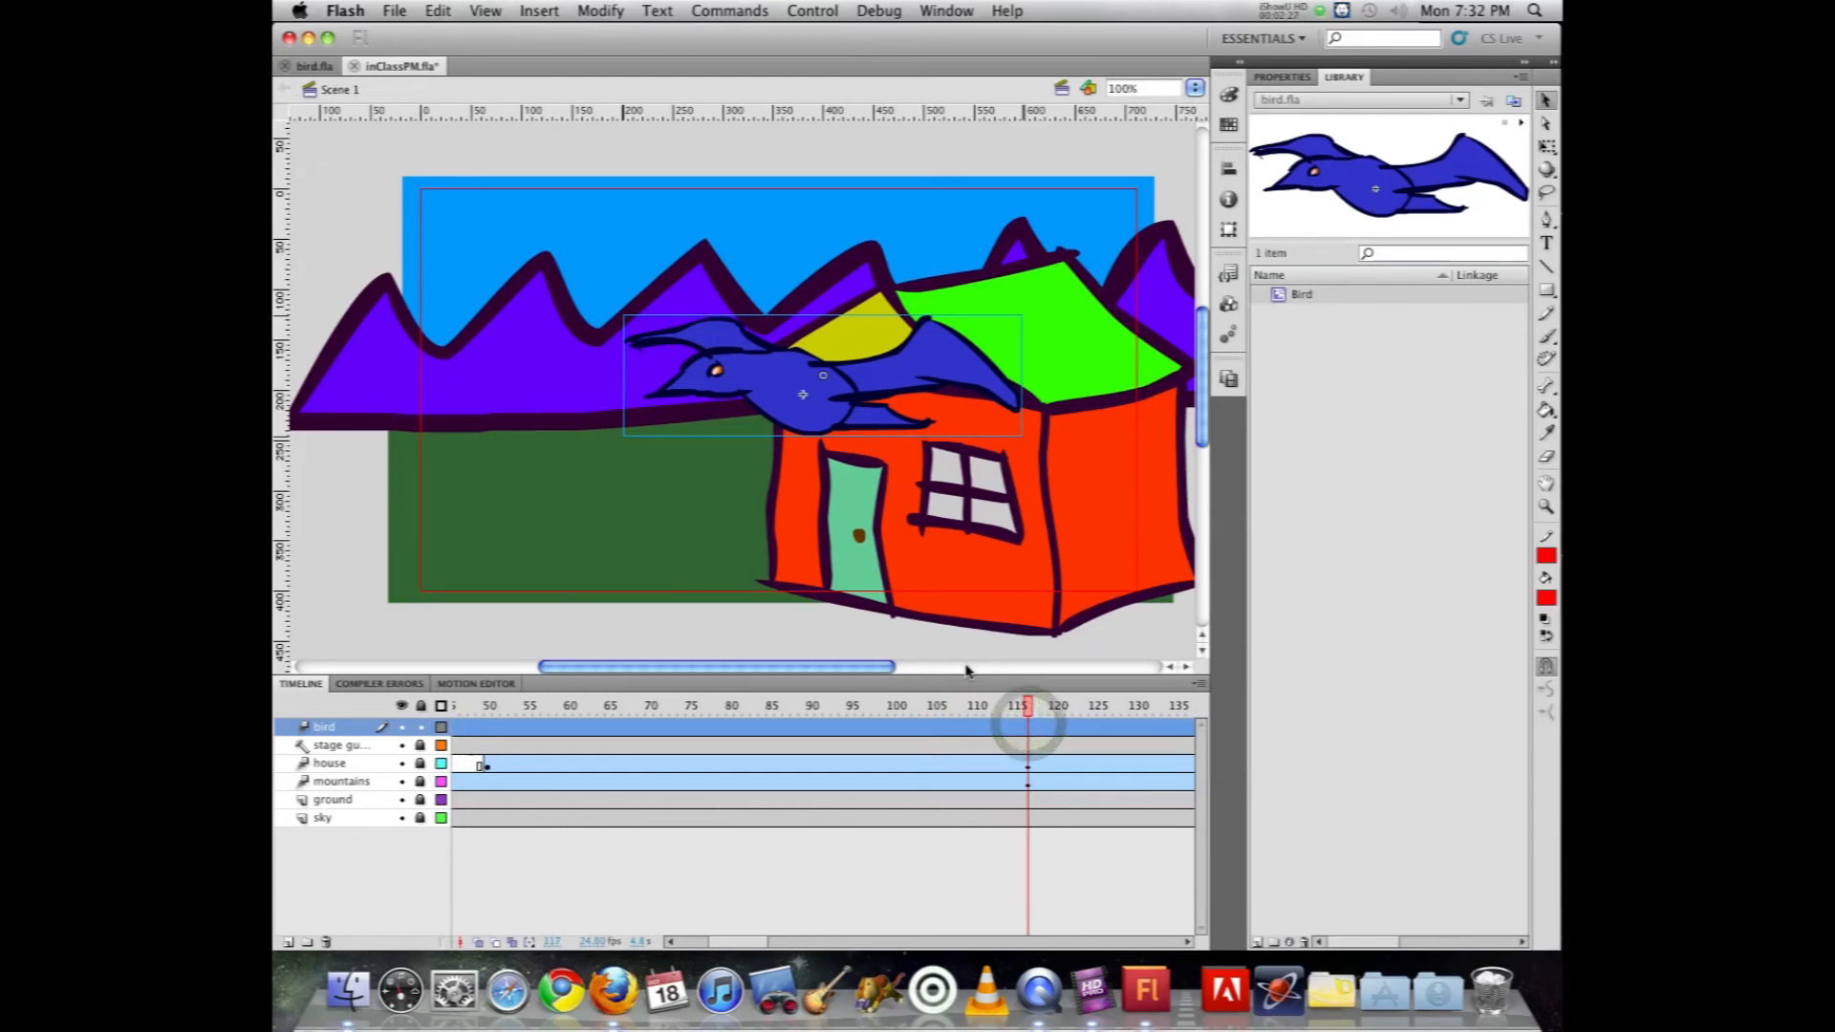
key(F6)
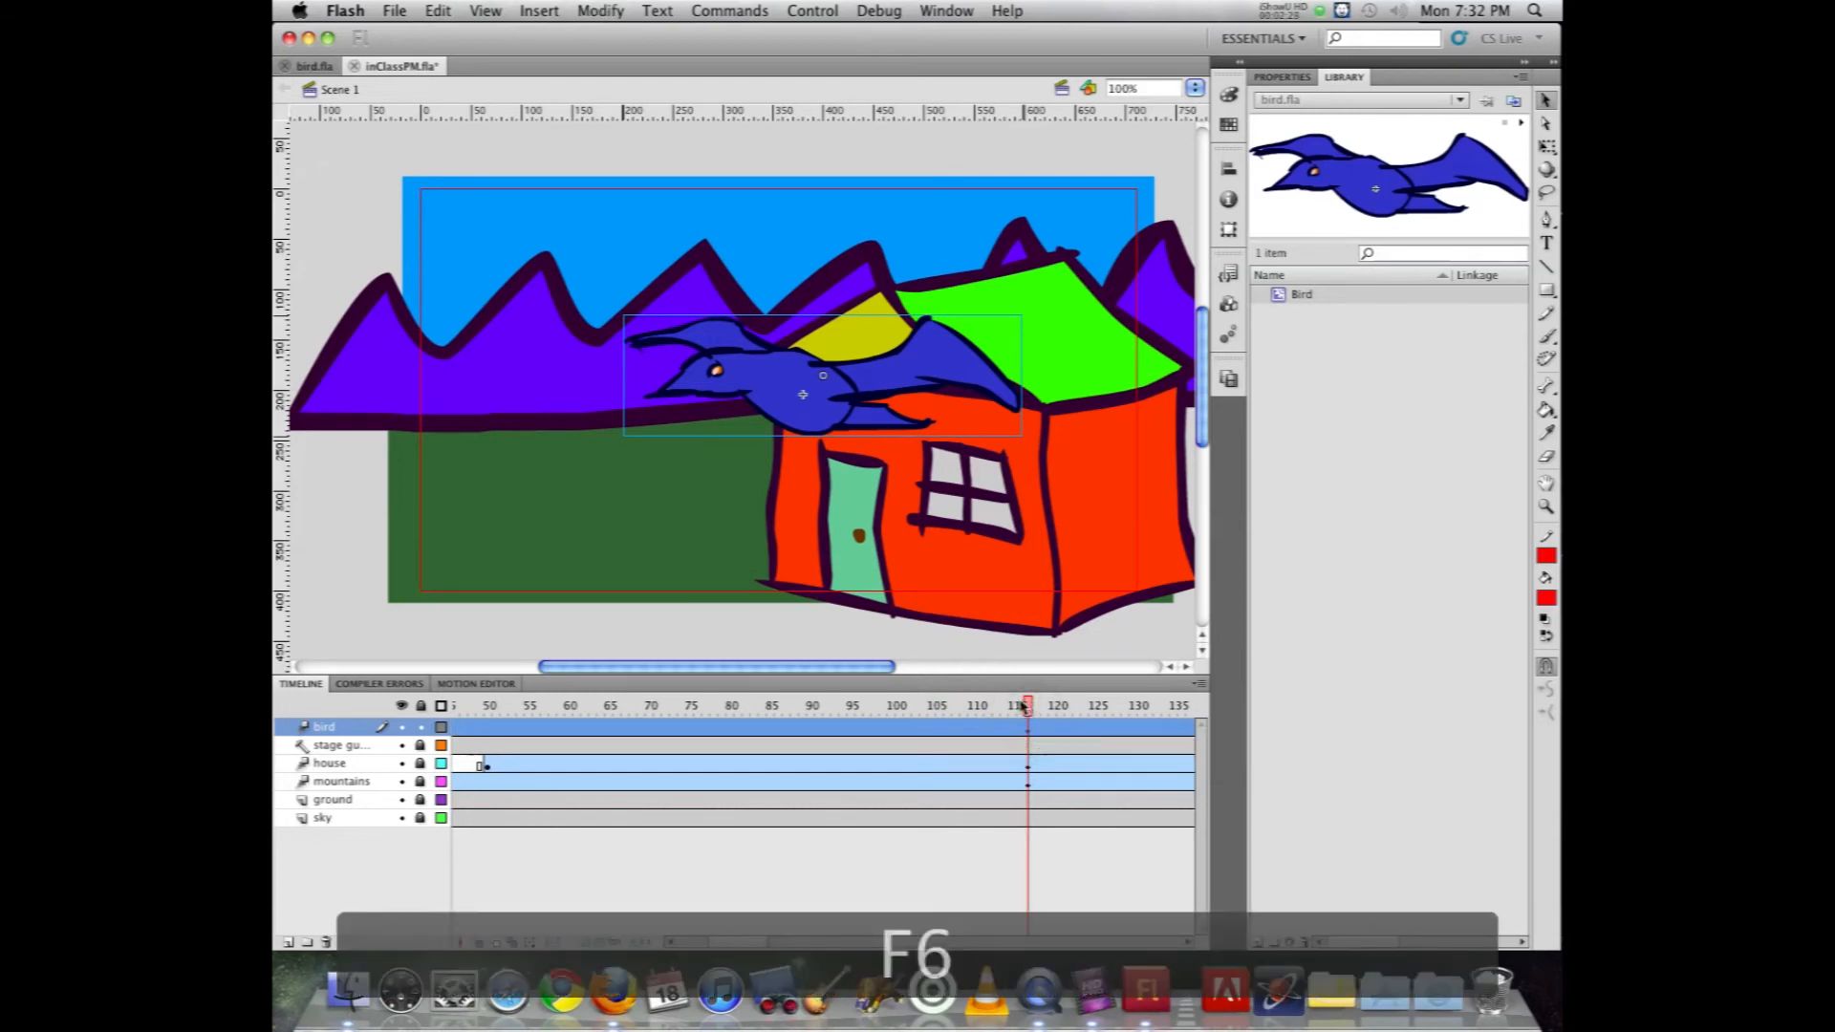
Step: At frame 151, move the bird past the left edge of the stage and enlarge it to about twice its size
drag(1024, 706, 1100, 726)
click(774, 422)
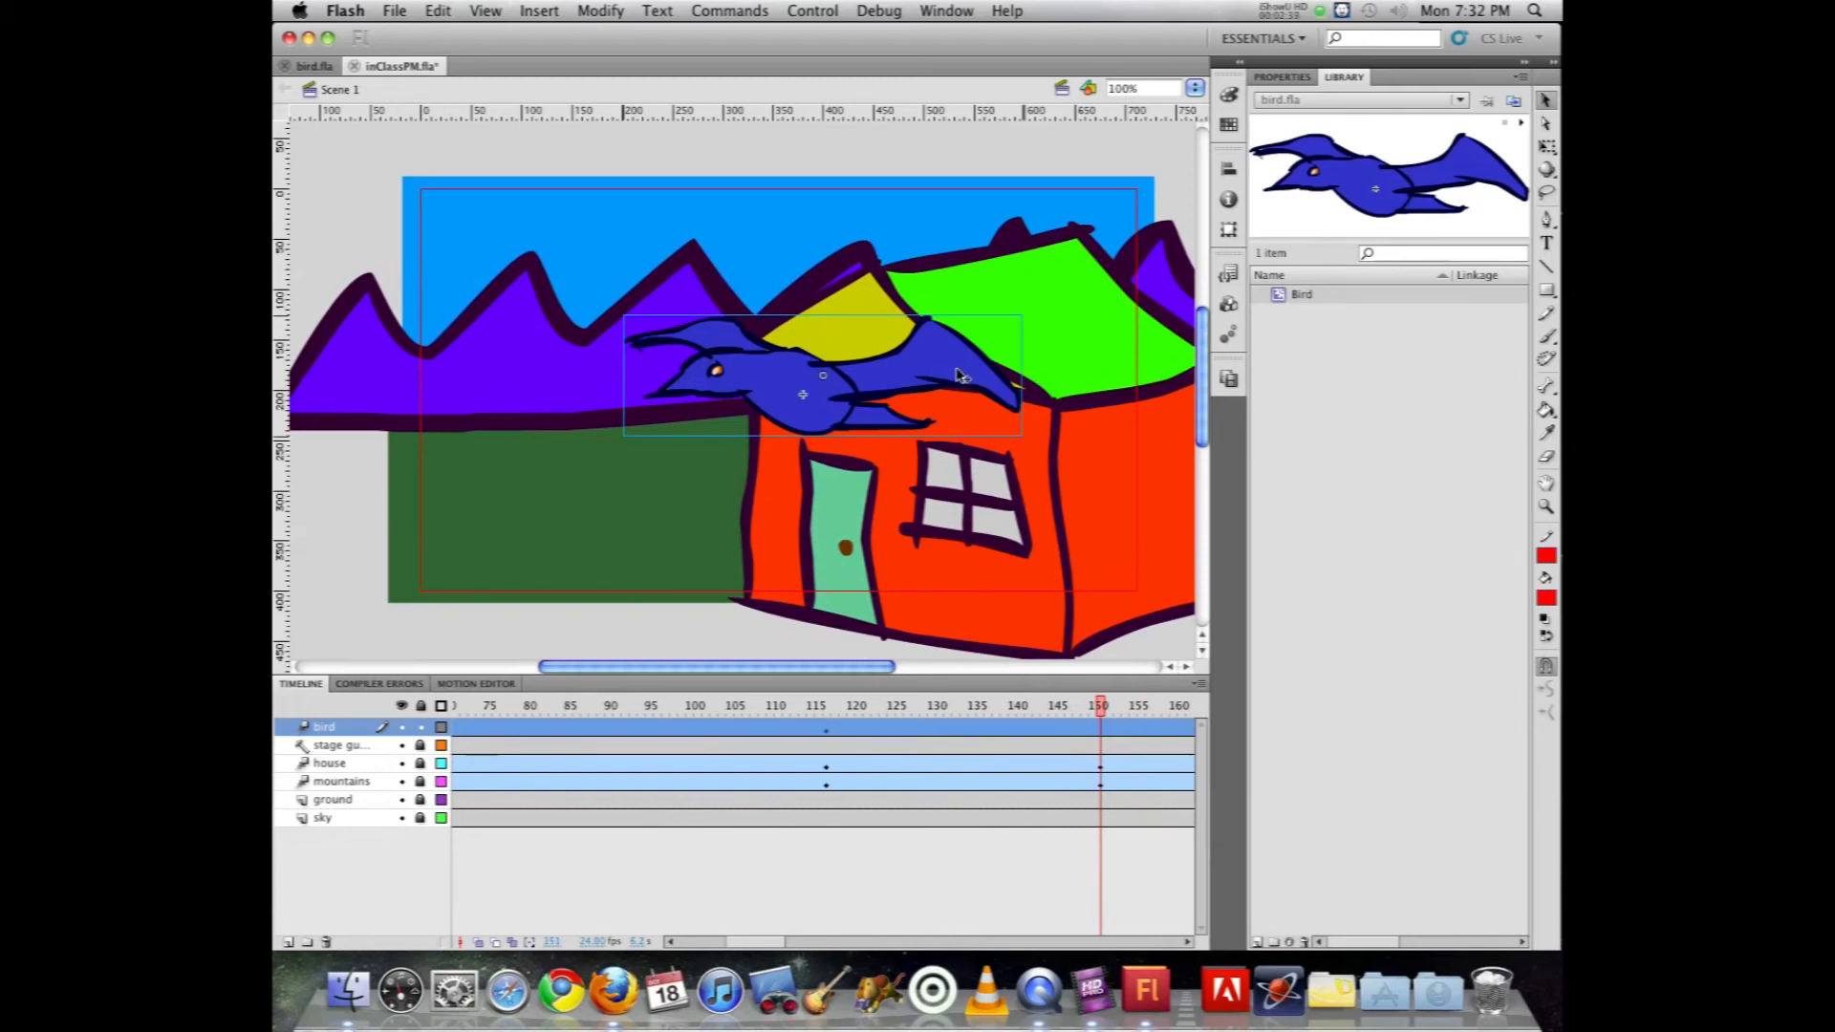
drag(960, 374, 523, 372)
key(super+minus)
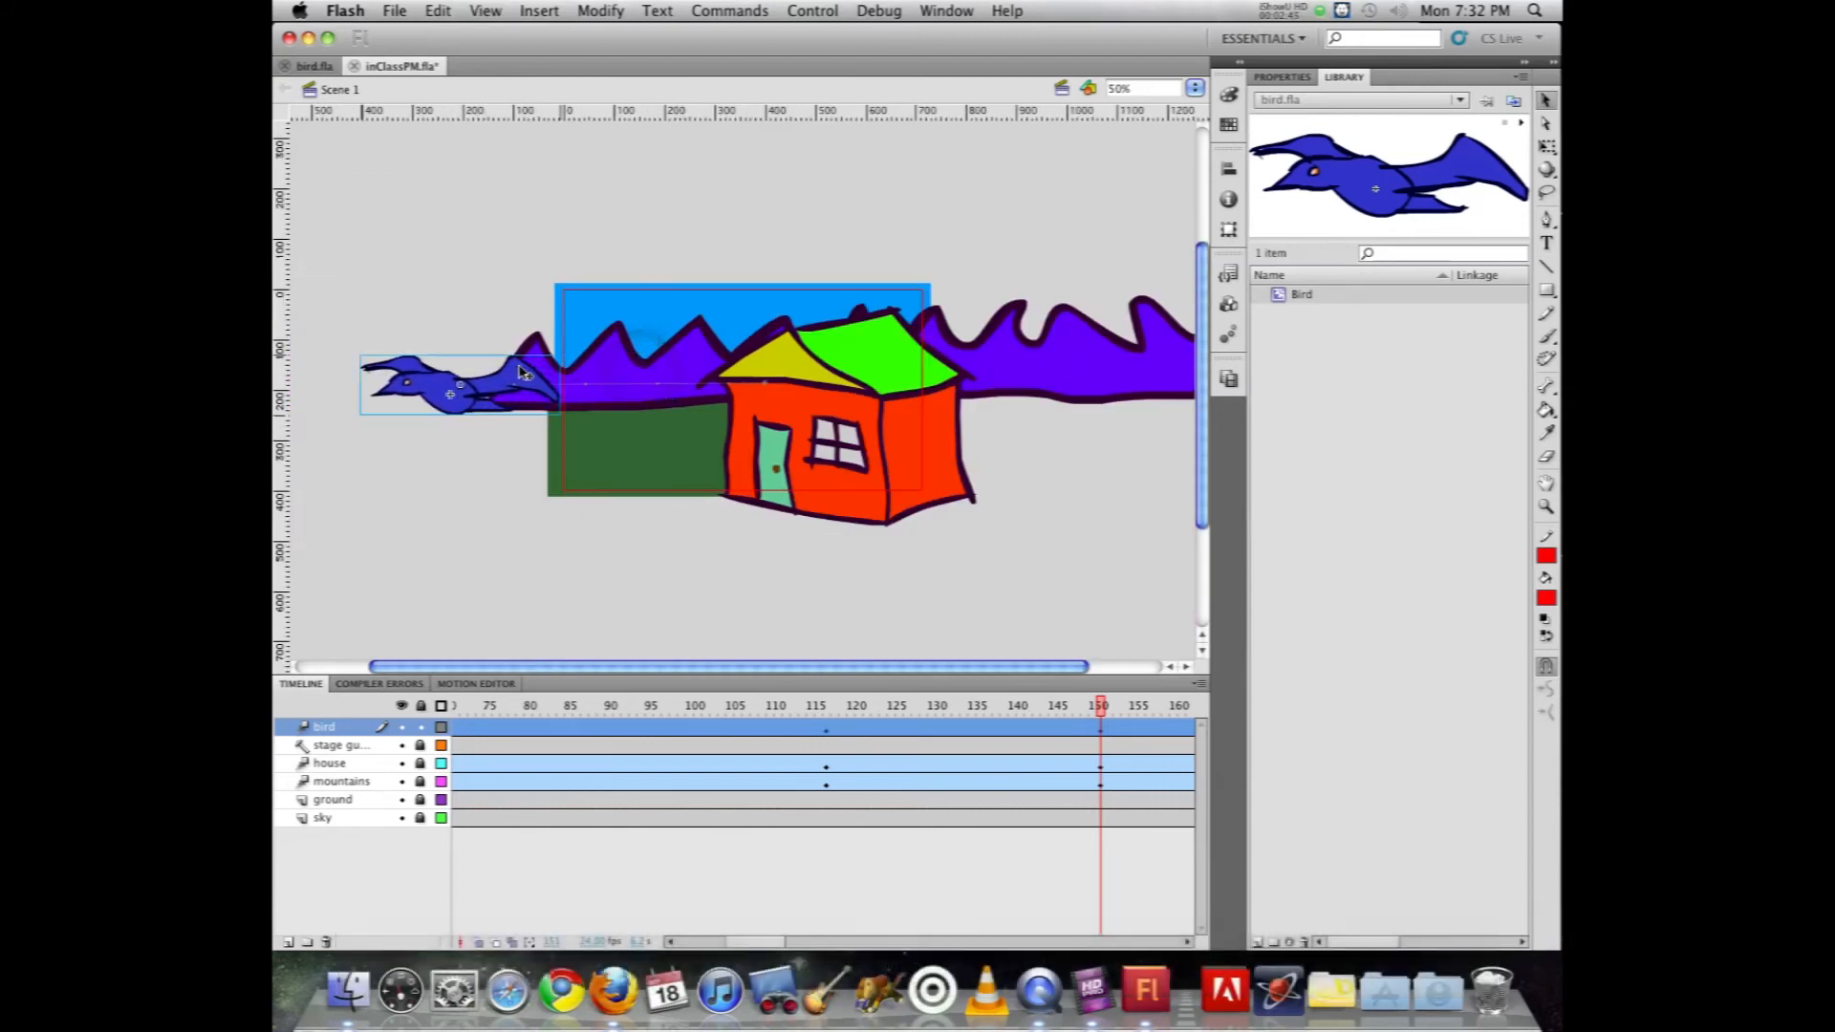
click(1545, 150)
drag(360, 356, 277, 312)
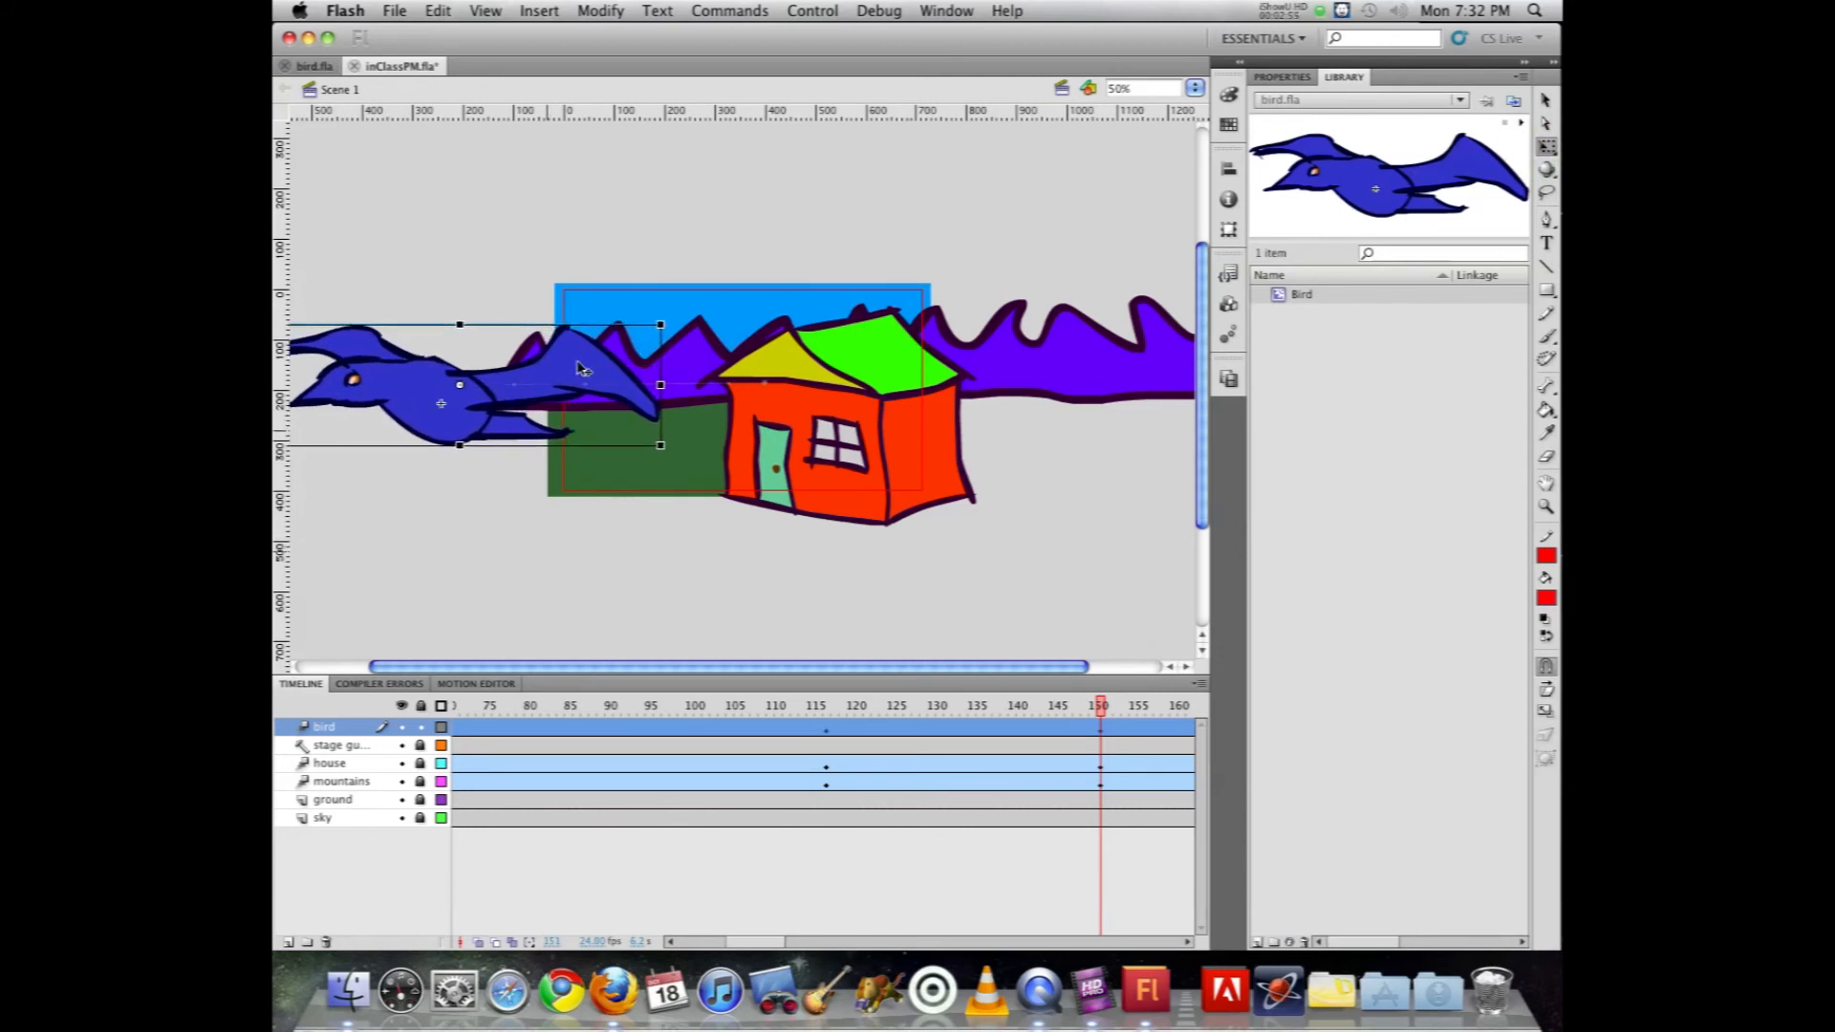
drag(576, 366, 461, 361)
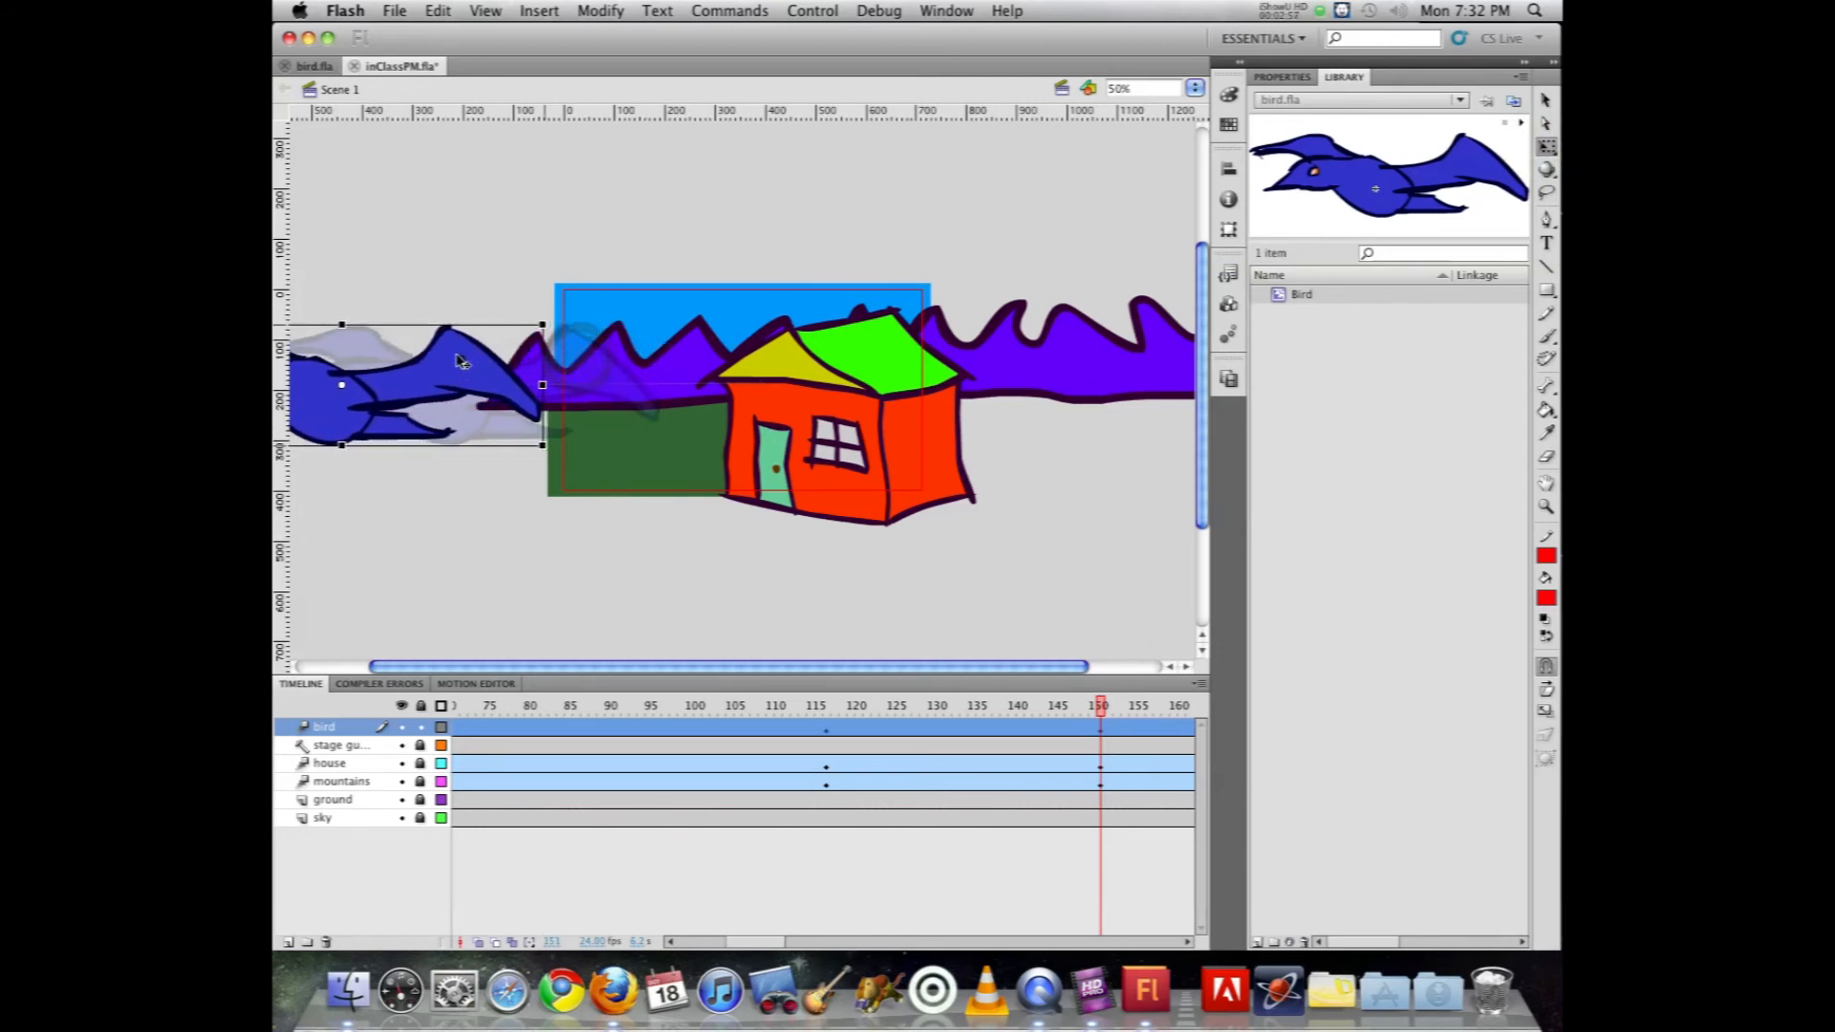
Step: Play the timeline from frame 1 to check the bird's flight, and test the movie, closing the preview when done
drag(1099, 705, 455, 705)
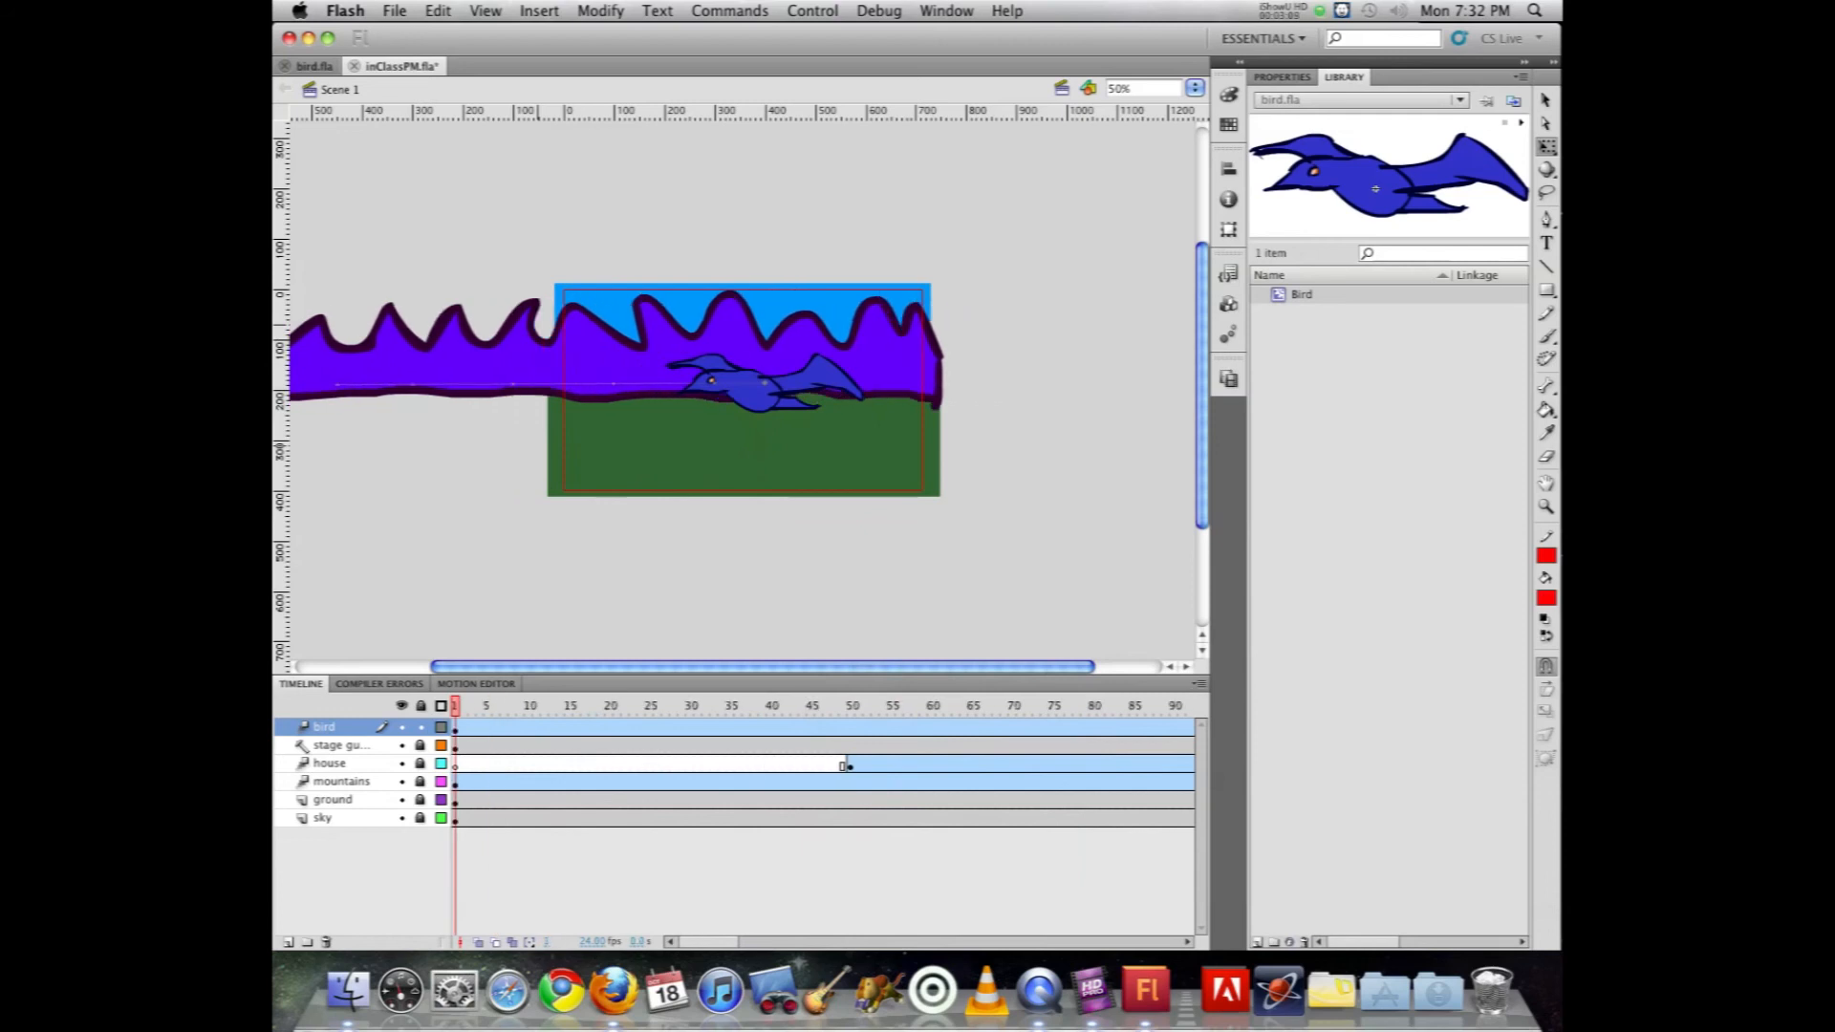
click(755, 392)
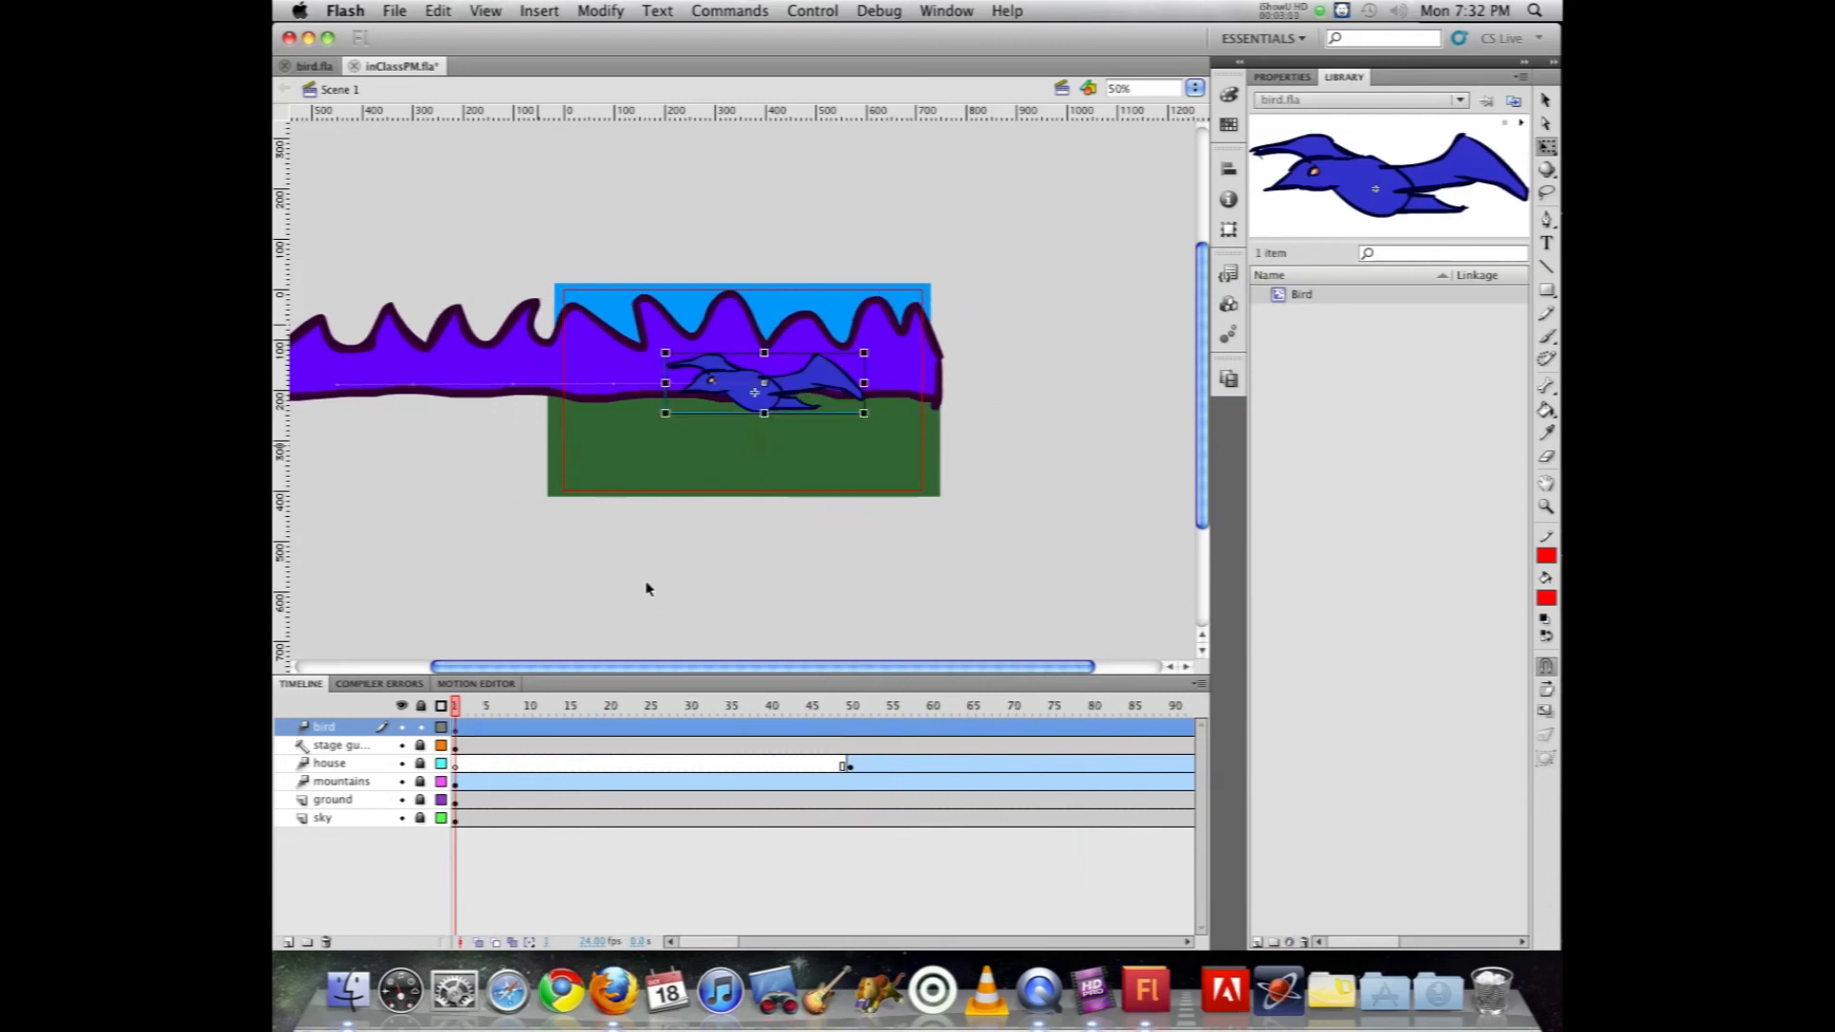
key(Return)
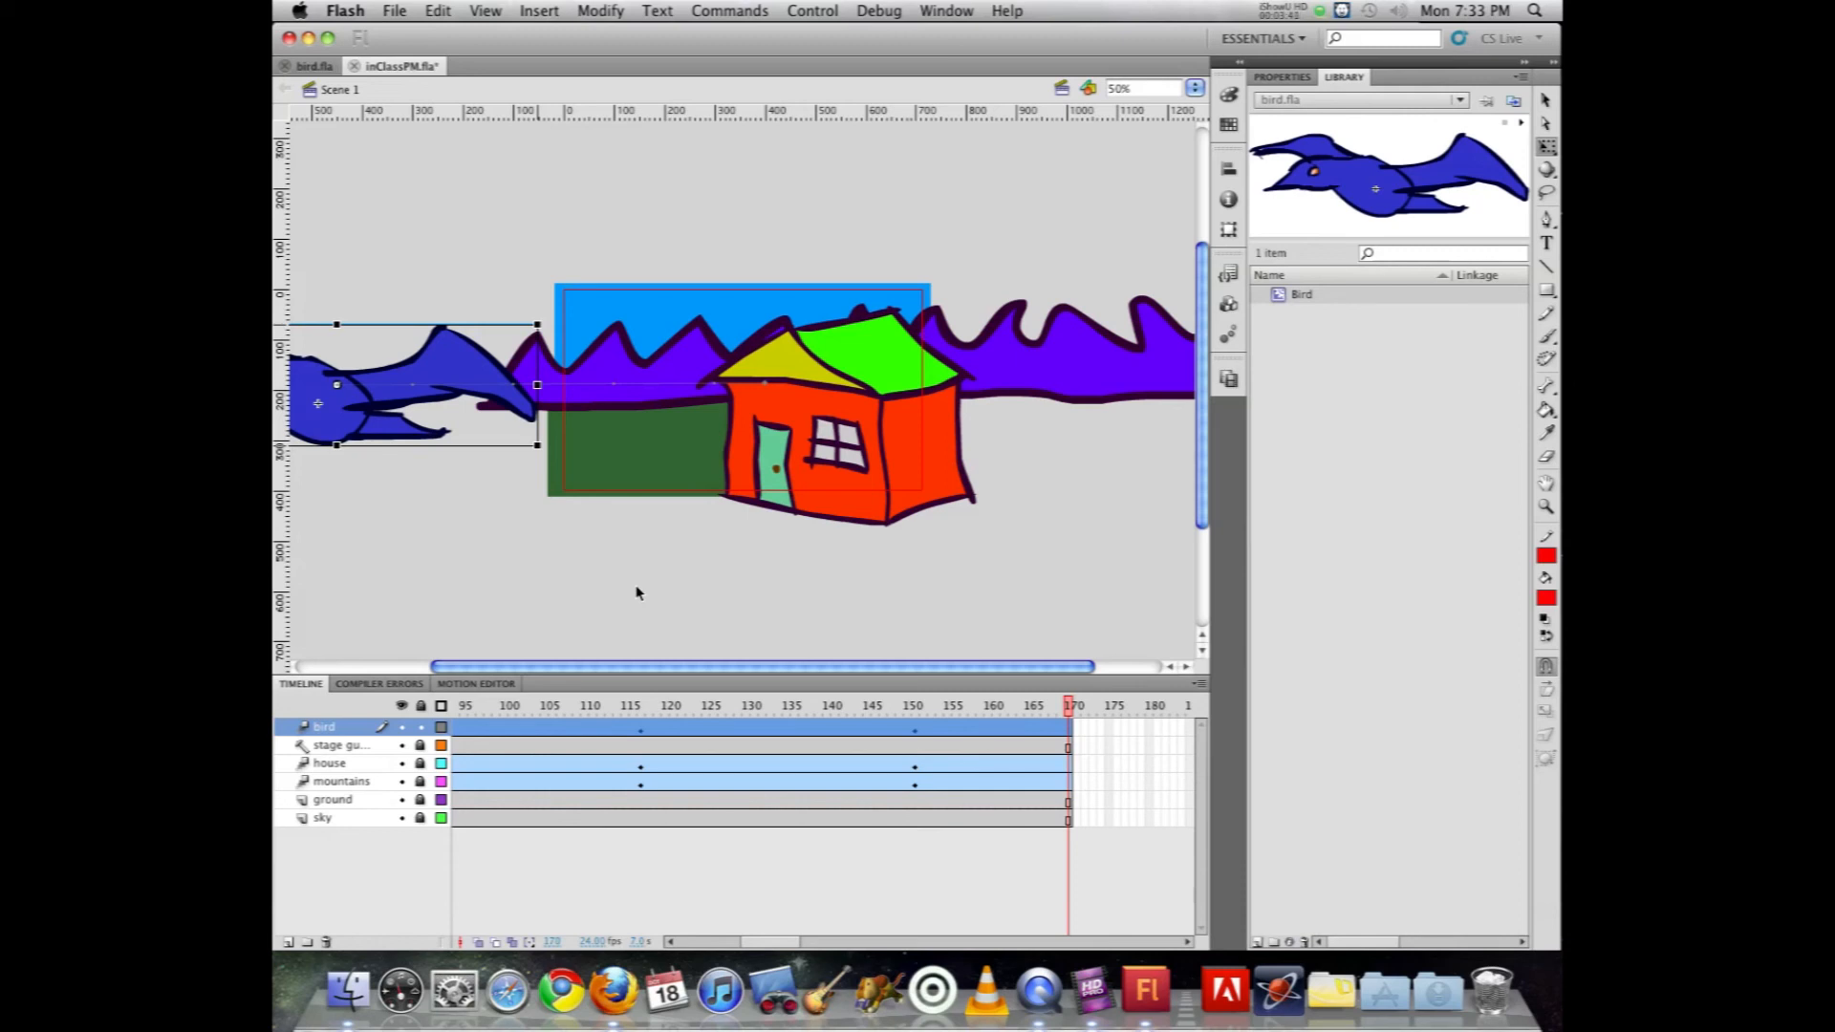
key(super+Return)
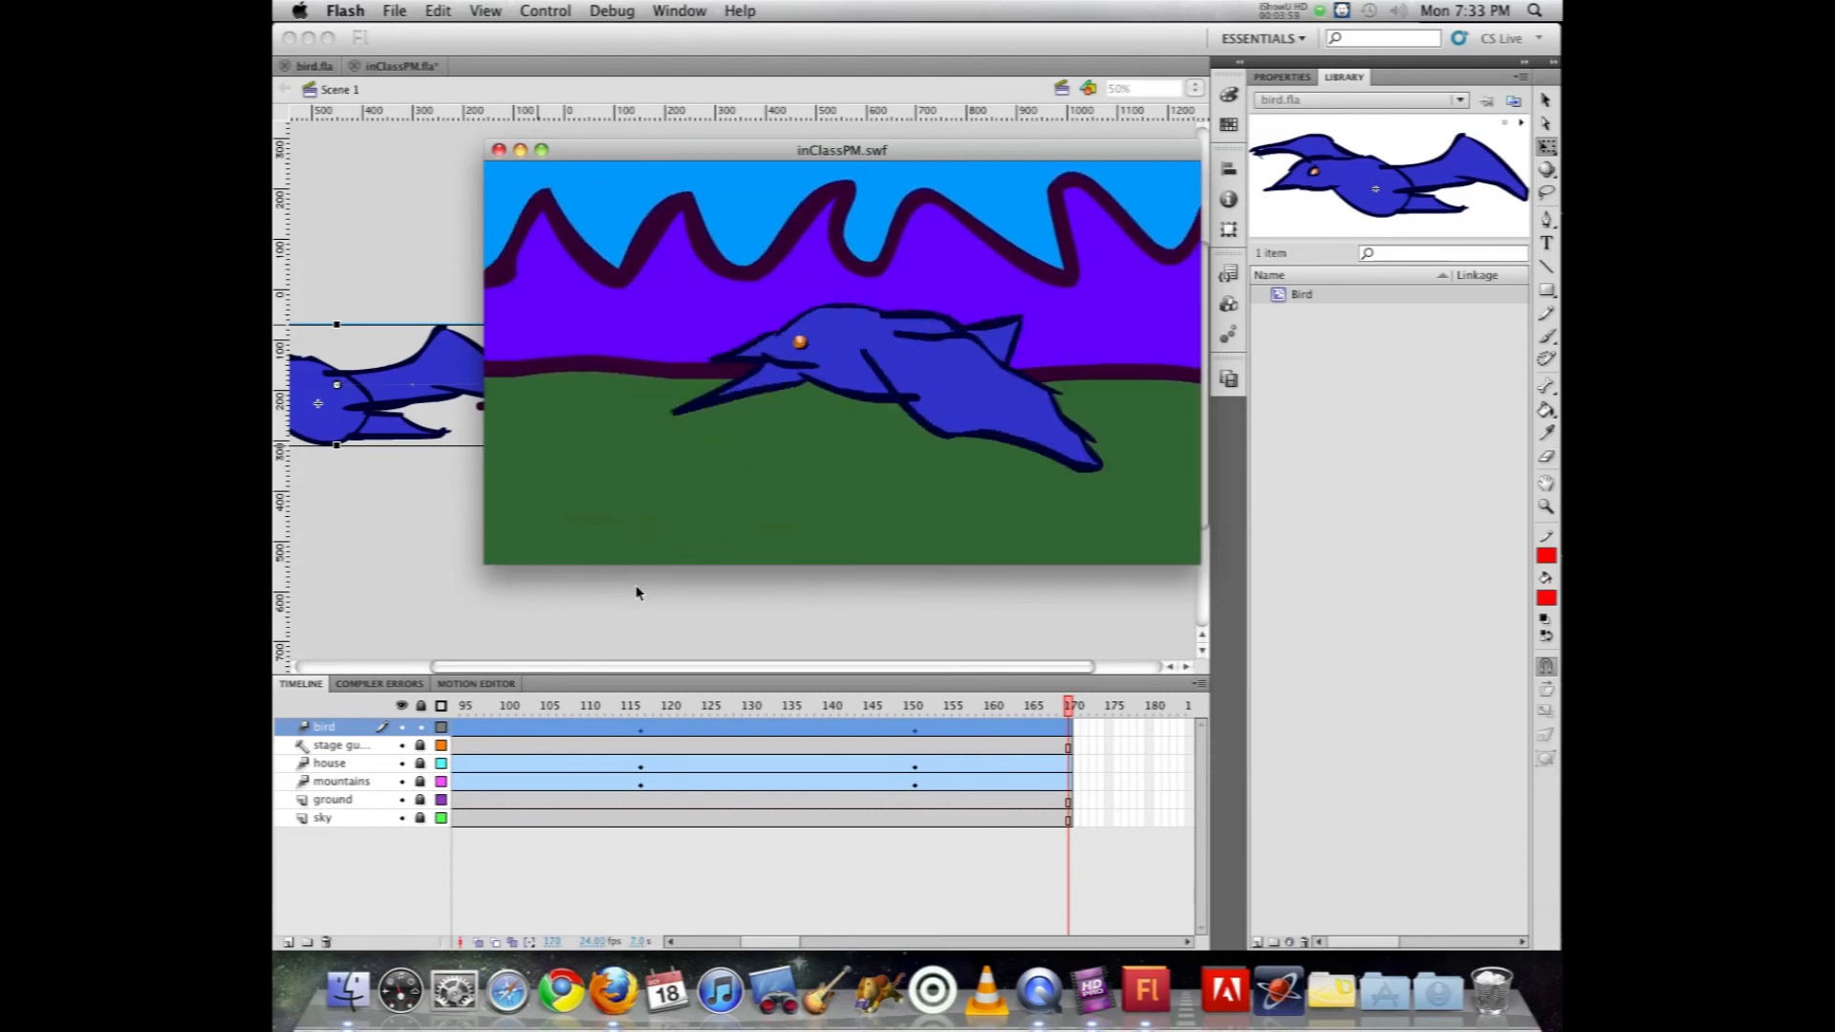
key(super+w)
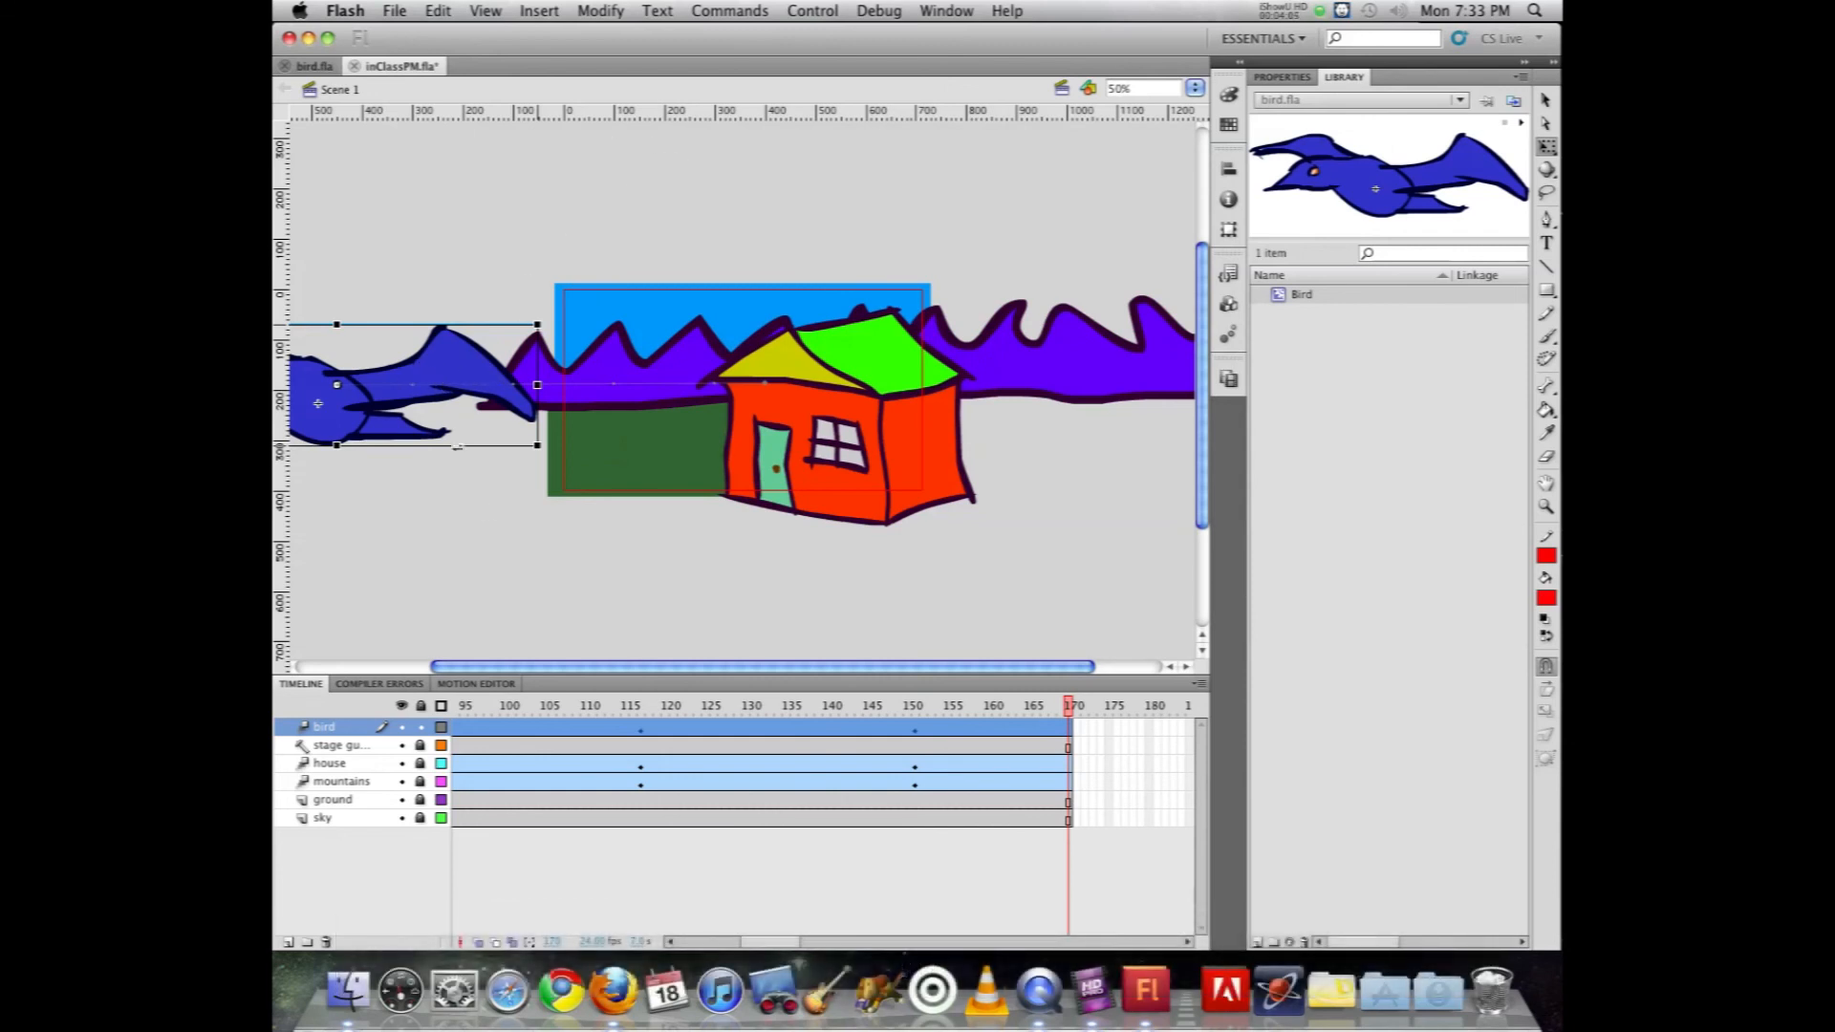
Step: Remove the bird layer's frames from frame 152 onward, and test the movie, closing the preview when done
click(1062, 704)
drag(1062, 704, 914, 682)
click(917, 728)
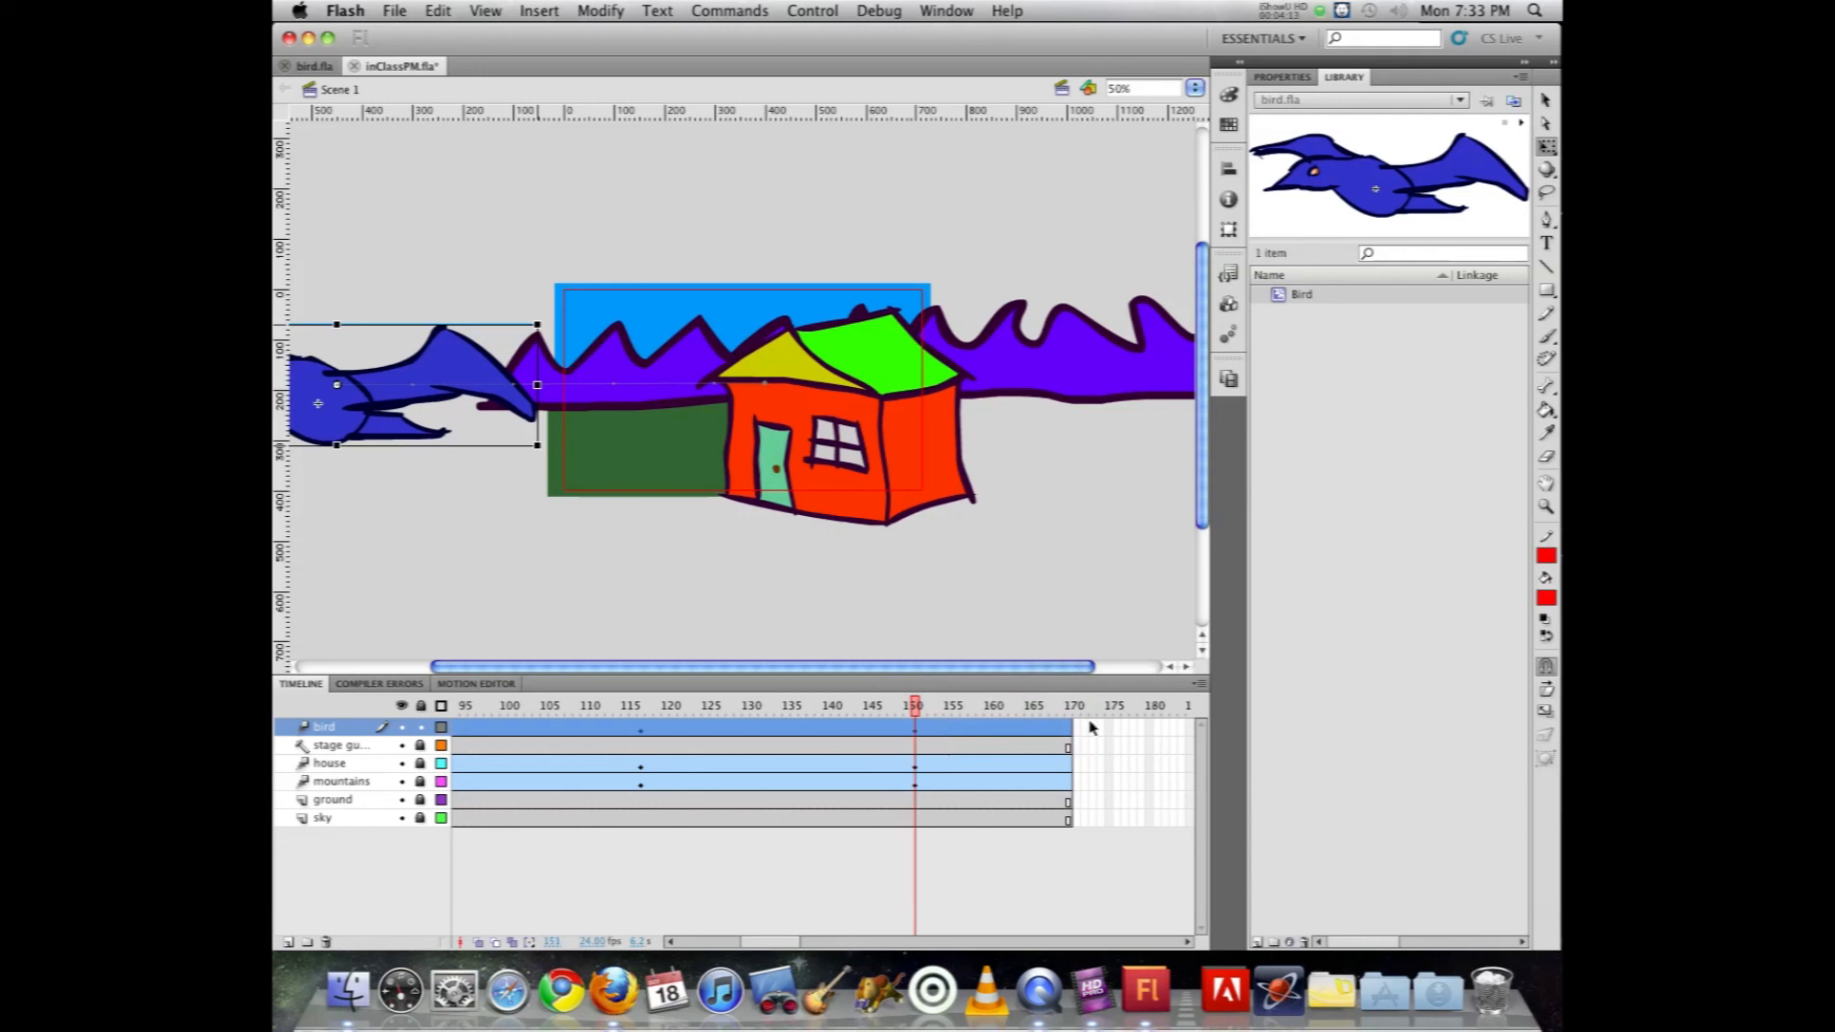
drag(1094, 724, 922, 726)
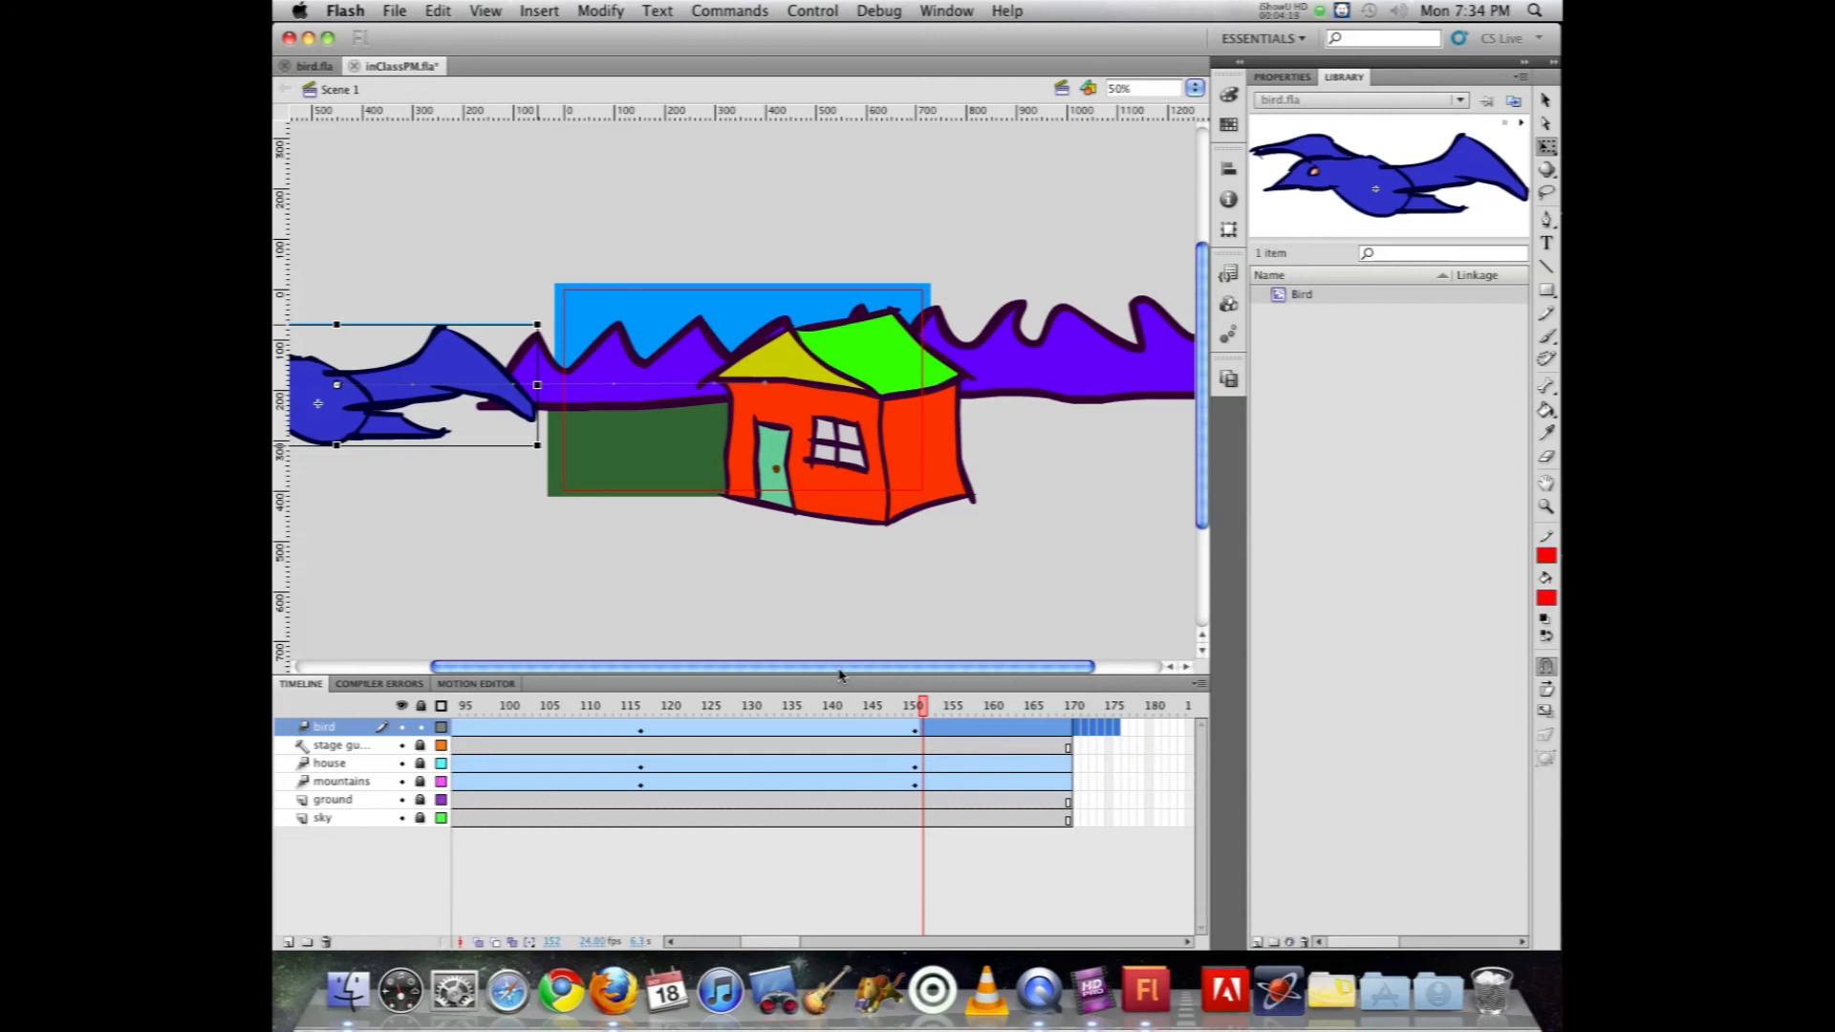
key(F5)
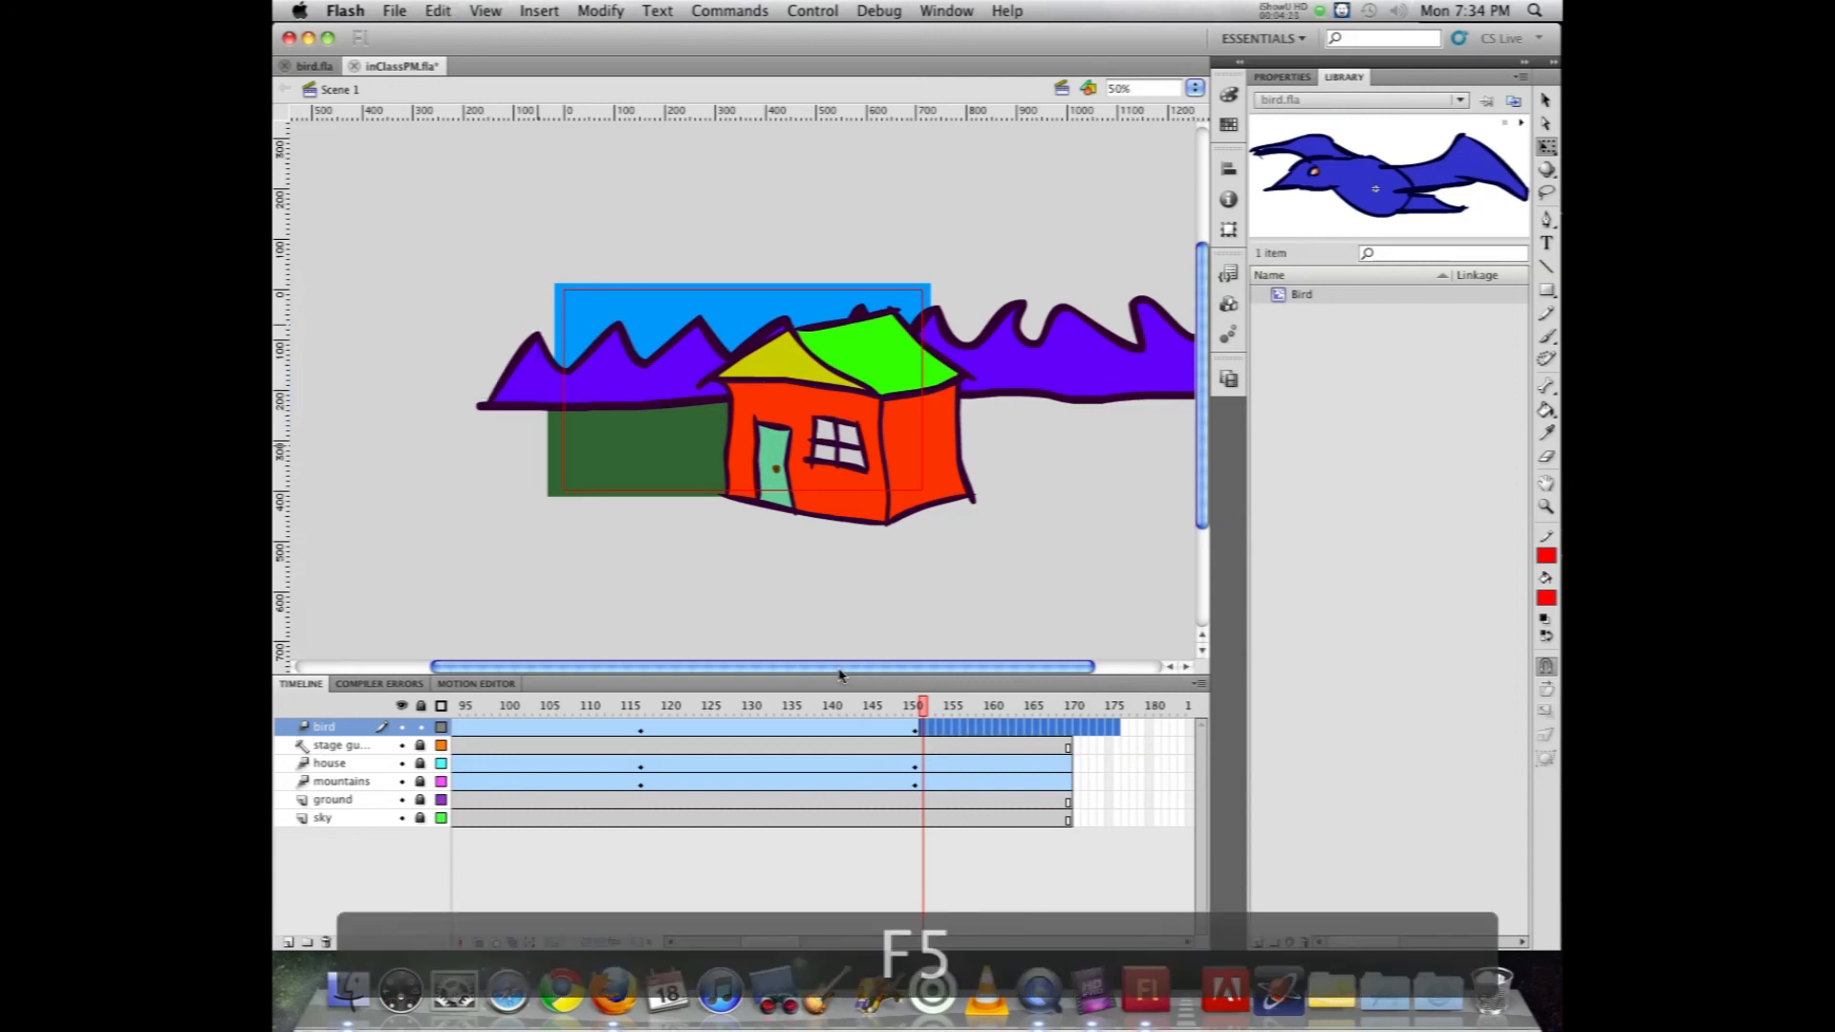
key(super+Return)
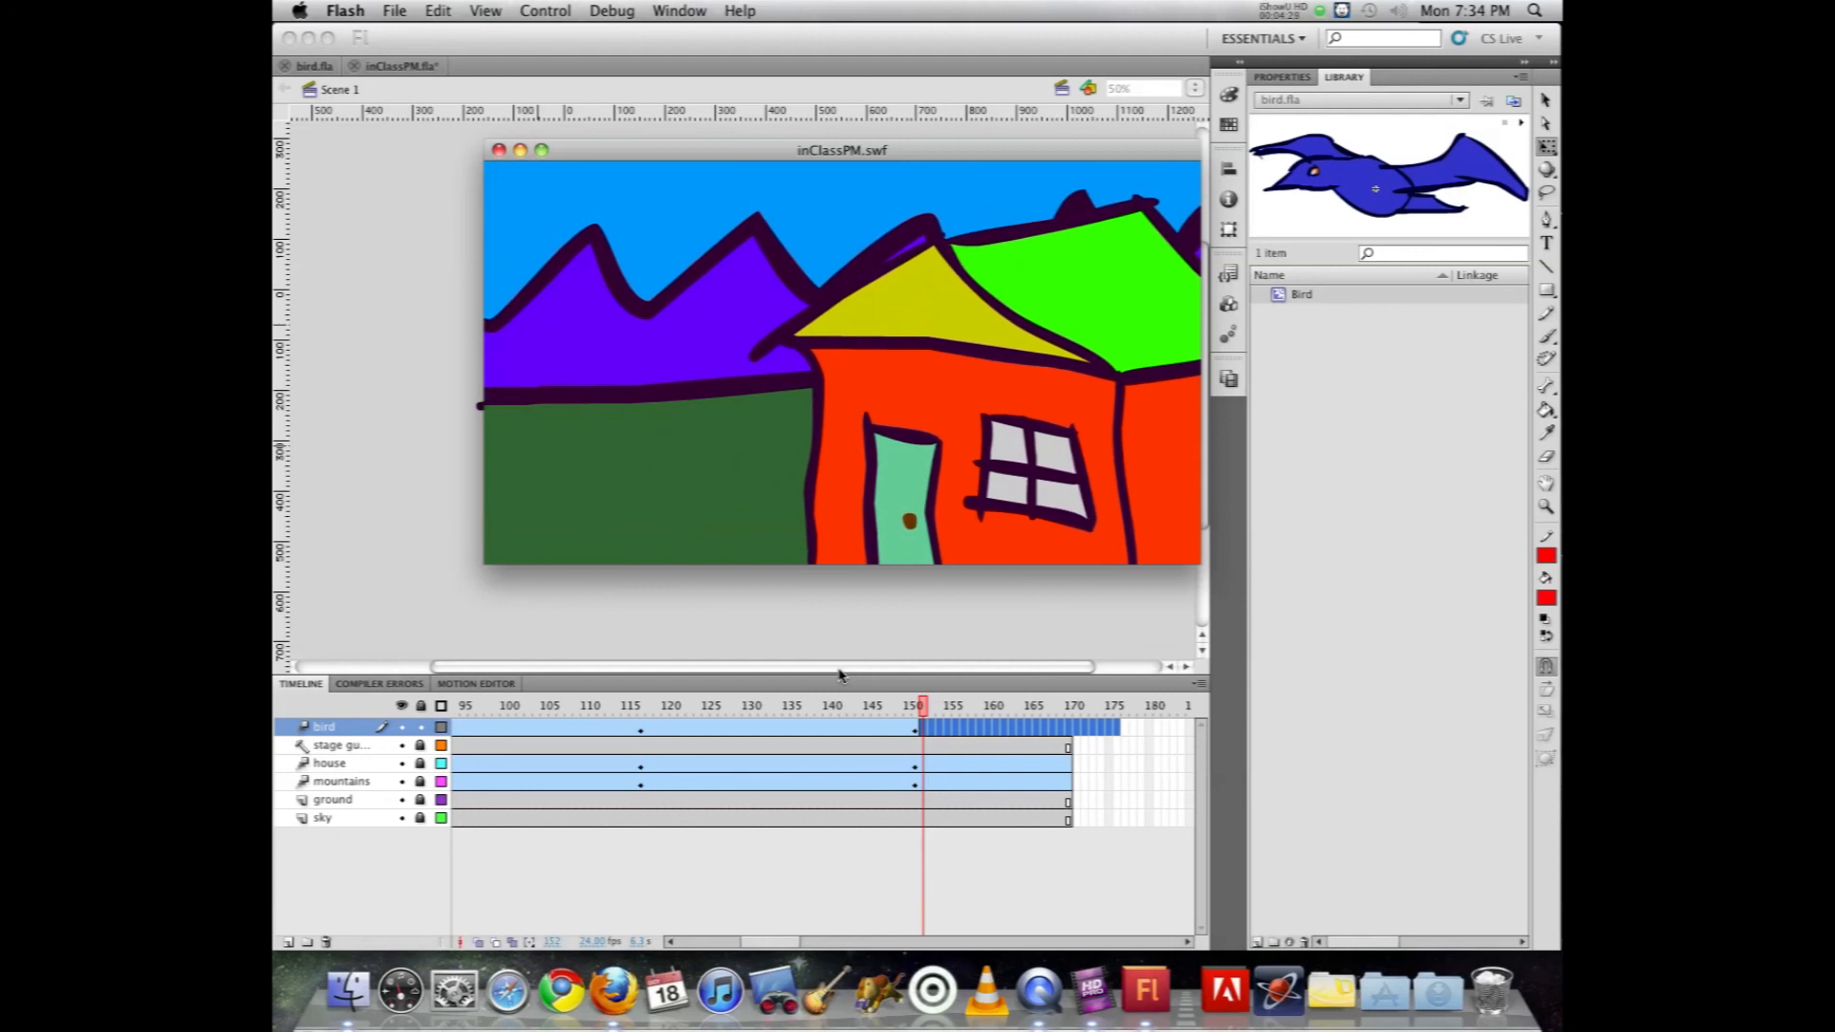
key(super+w)
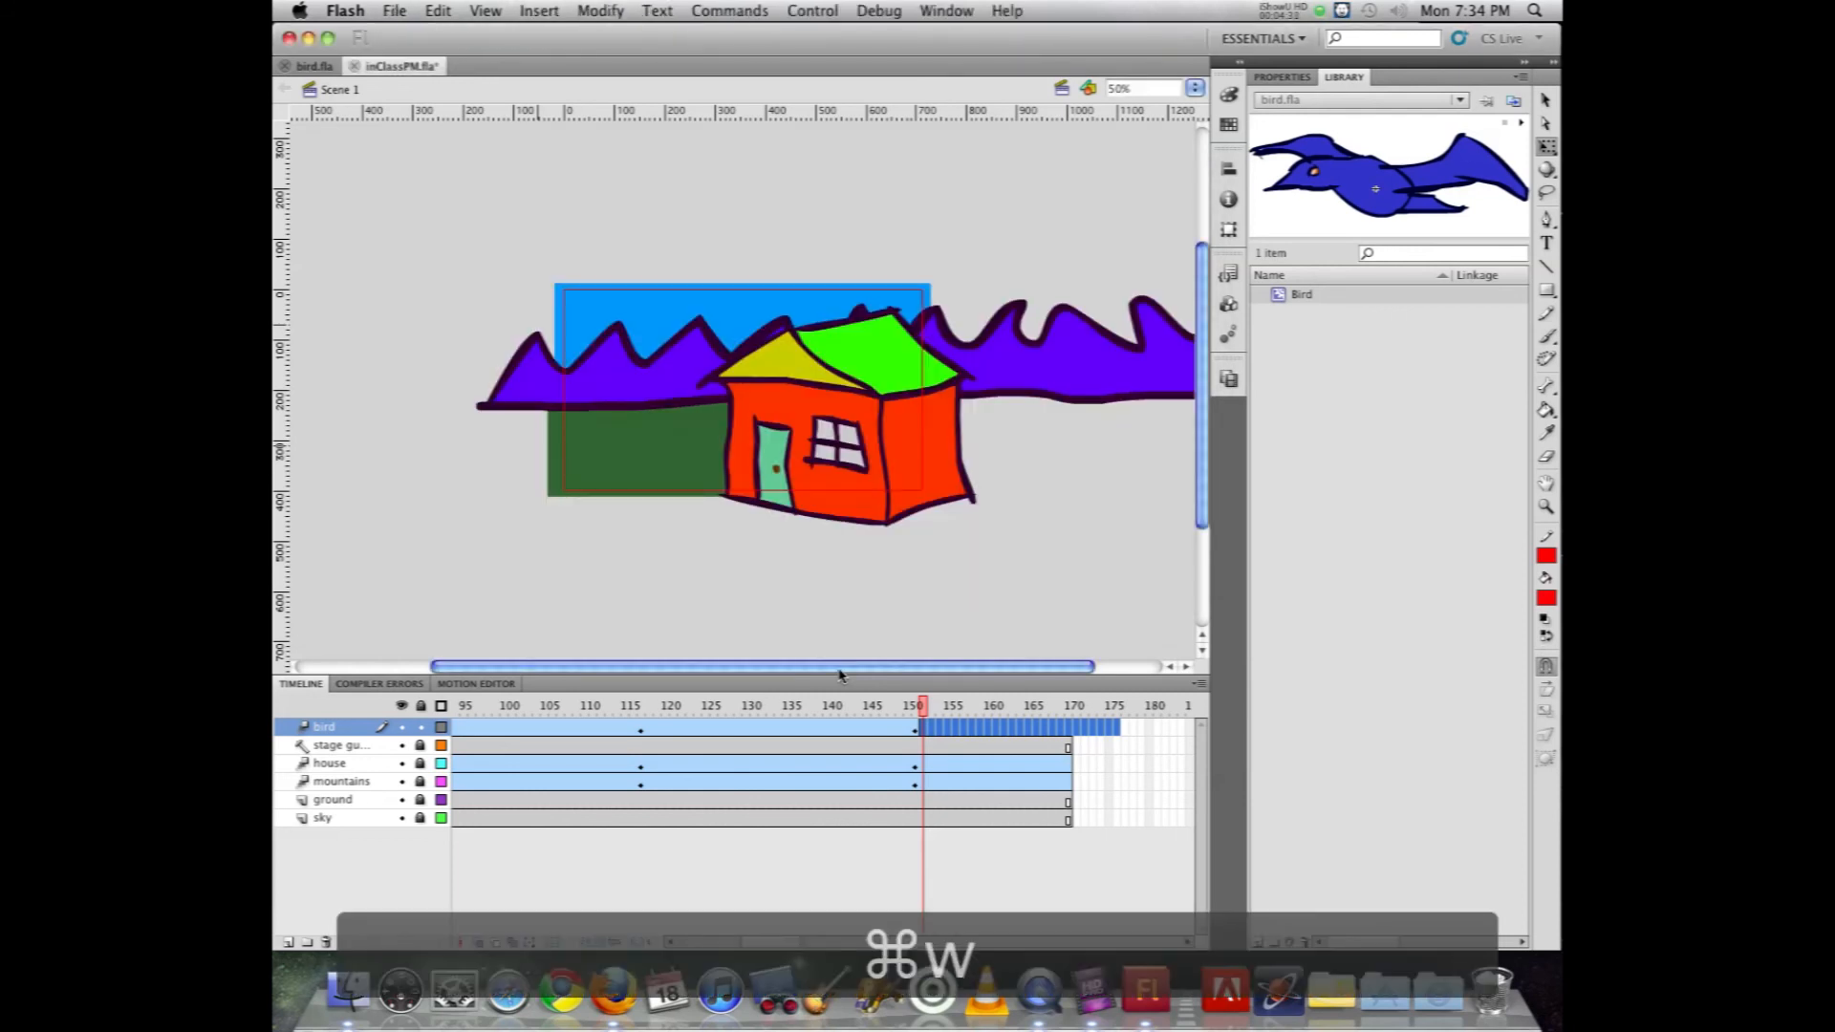